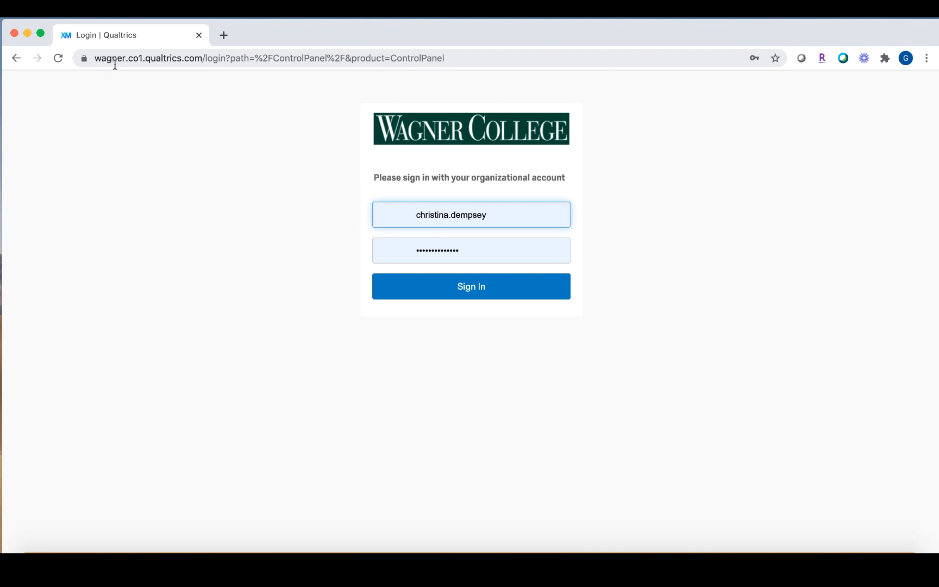
# Sign in to the college Qualtrics account.
pyautogui.moveTo(201, 58); pyautogui.dragTo(103, 67)
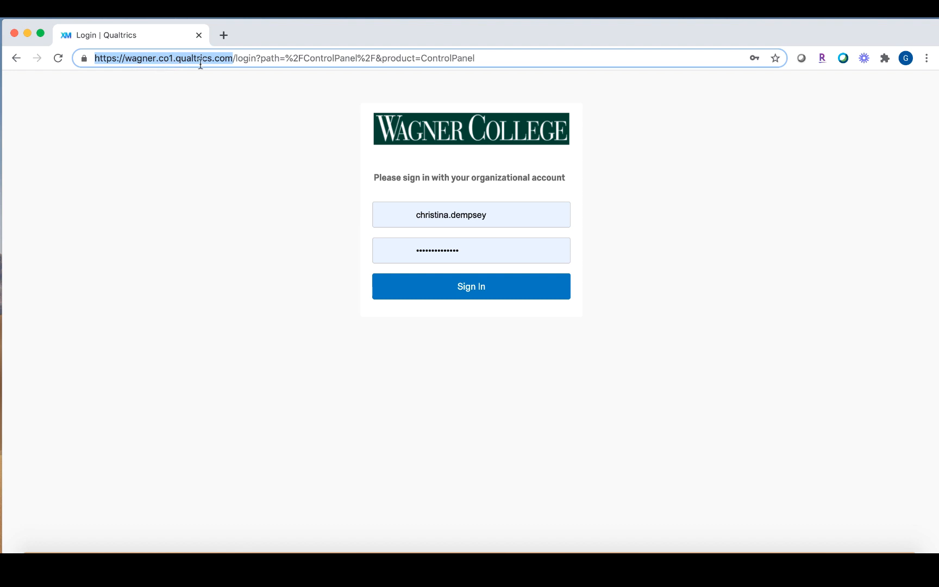
pyautogui.click(209, 135)
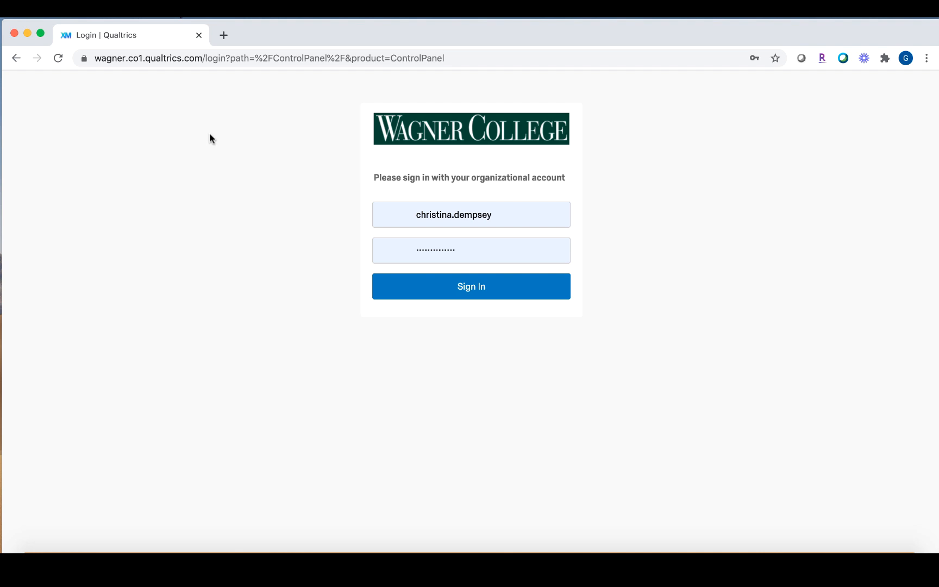
pyautogui.click(480, 297)
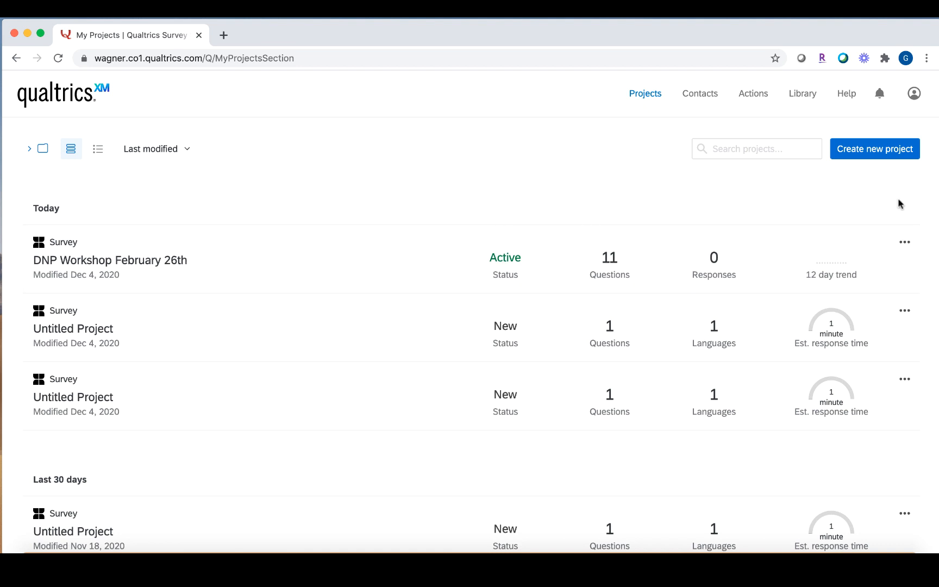
# Create a blank survey project named 'Qualtrics Walk Through'.
pyautogui.click(882, 157)
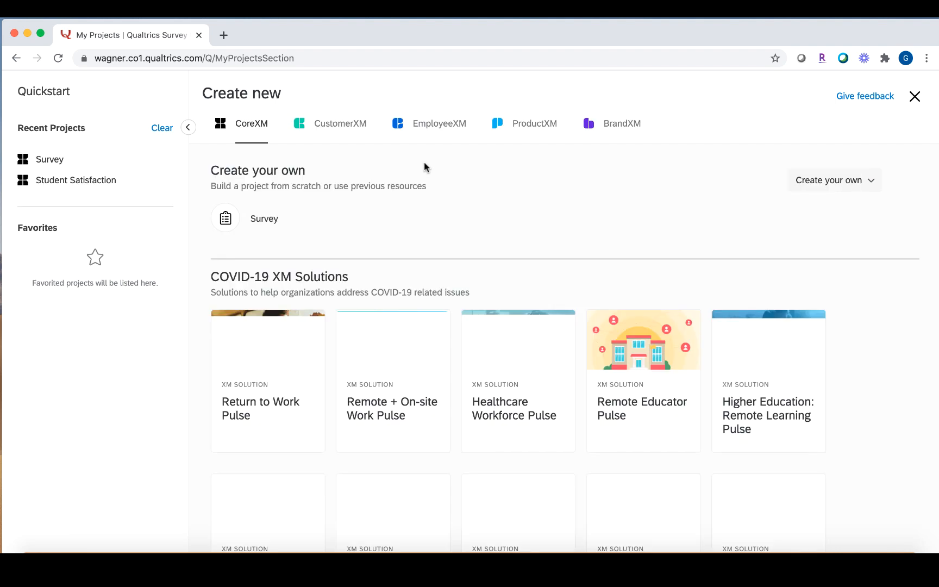
pyautogui.click(226, 218)
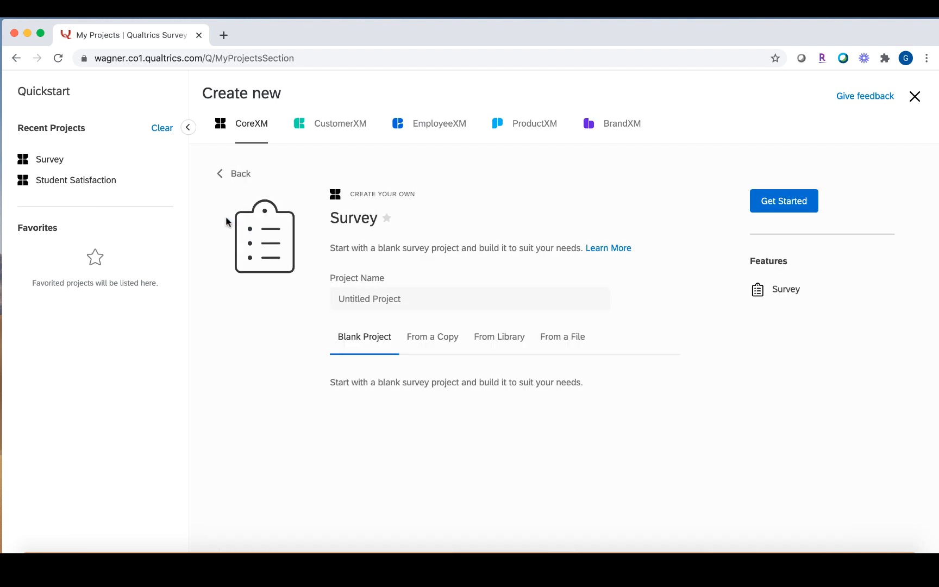
pyautogui.click(377, 298)
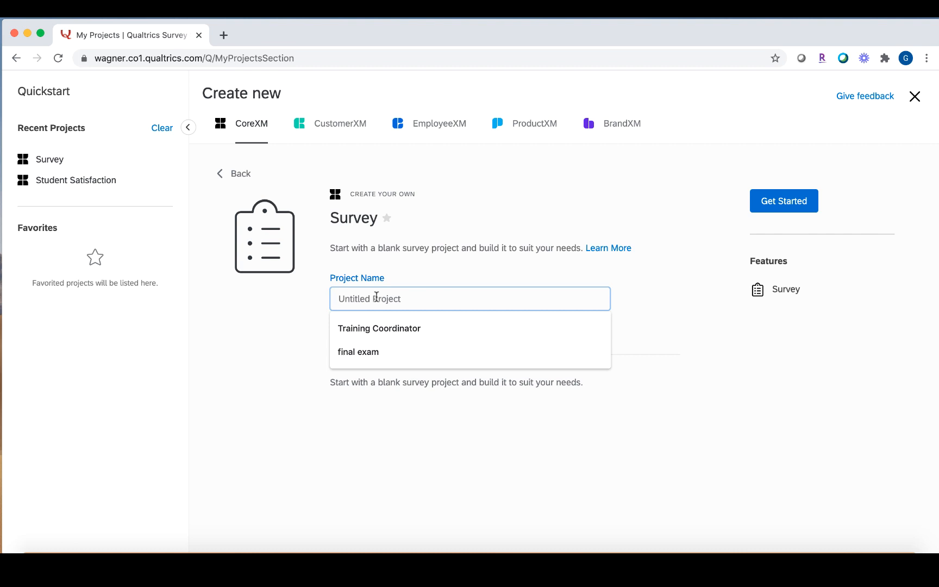
pyautogui.write('Qualtrics Walk Through')
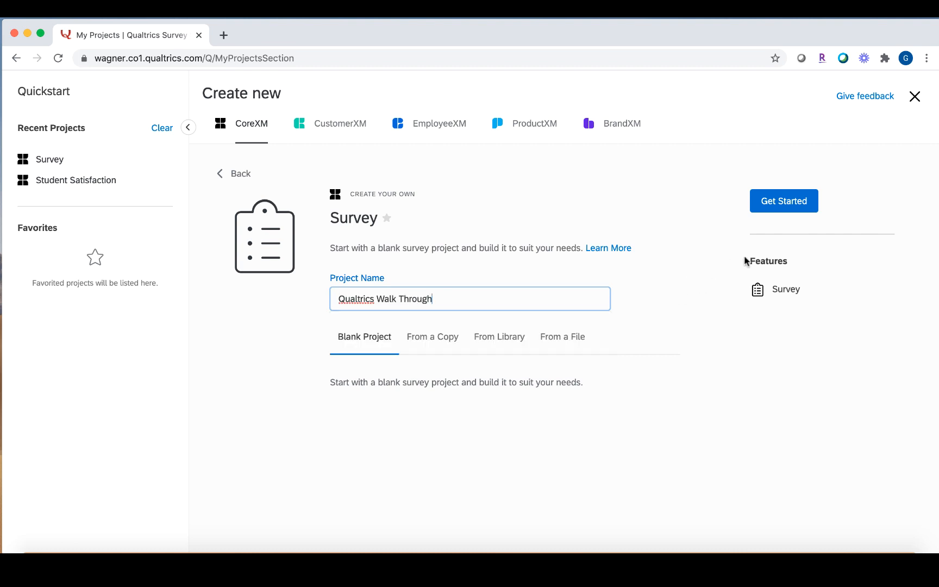
pyautogui.click(789, 205)
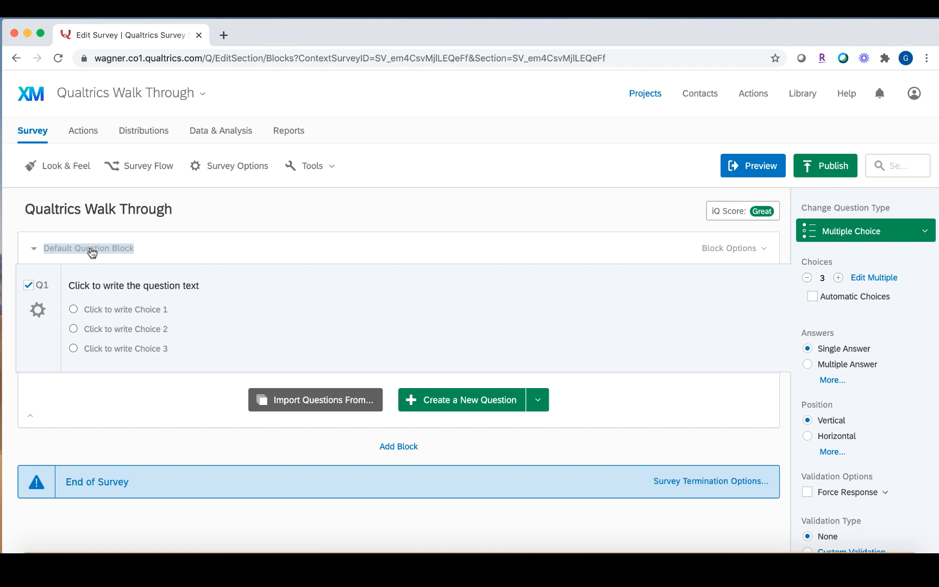
# Change the Default Question Block title to 'Consent Form'.
pyautogui.click(92, 252)
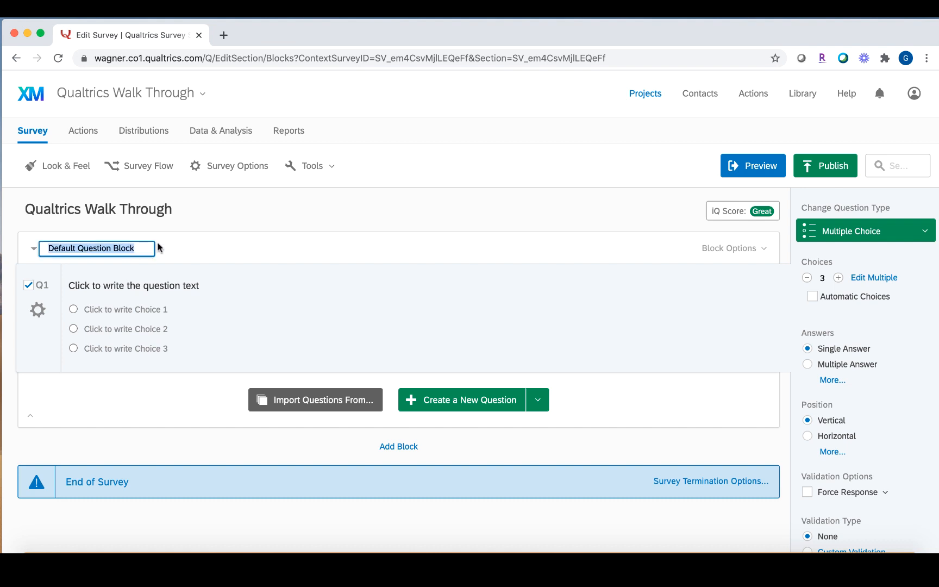
pyautogui.press('BackSpace')
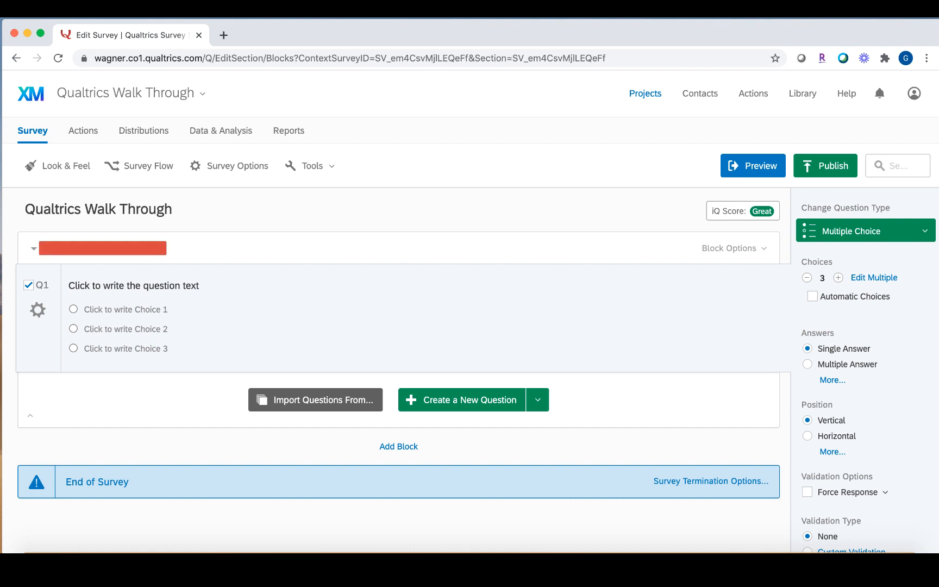
pyautogui.write('Consent Form')
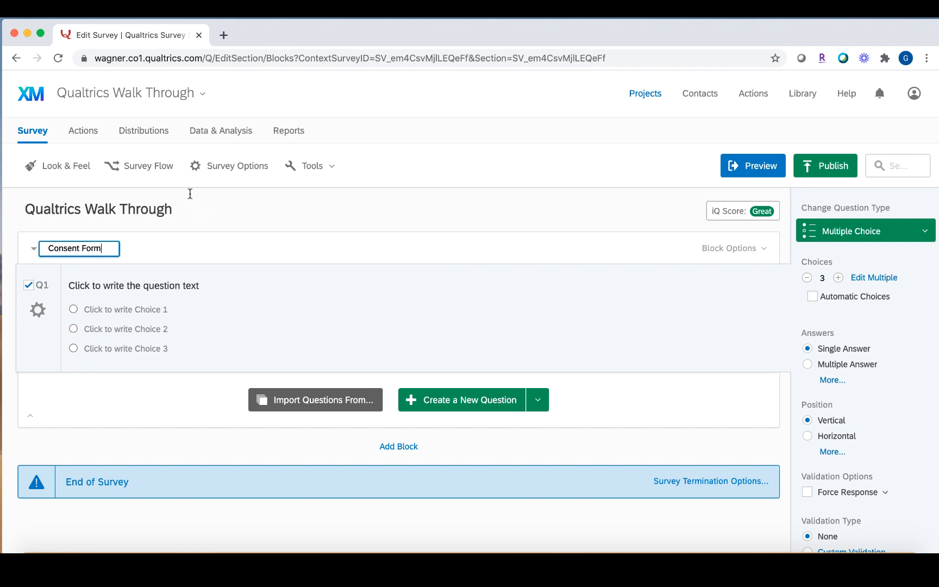
pyautogui.click(154, 251)
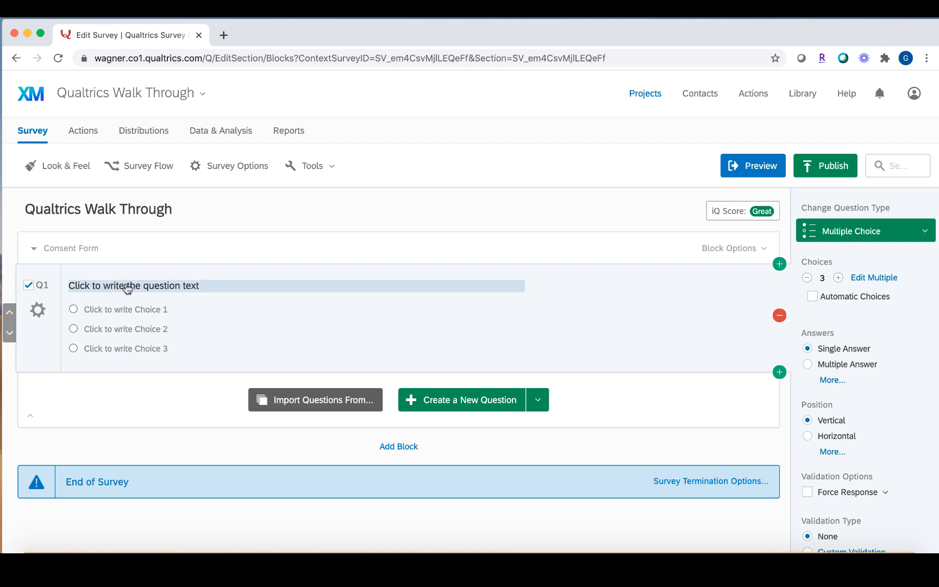
# Paste the consent welcome message into Q1 and enter choices 'Yes, I consent' and 'No, I do not consent'.
pyautogui.click(127, 286)
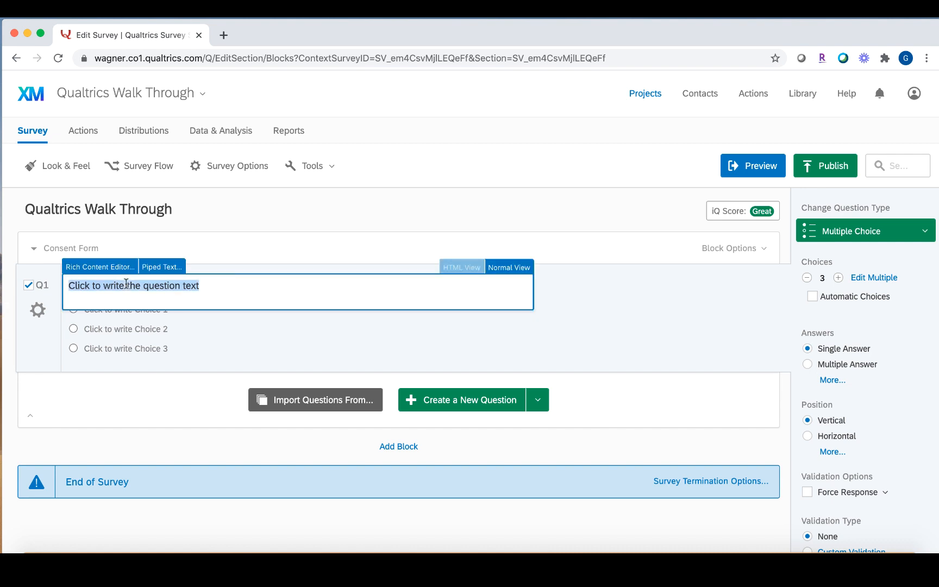
pyautogui.write('Welcome to the Research Project! Please read this consent form and select the applicable choice. Thank you!')
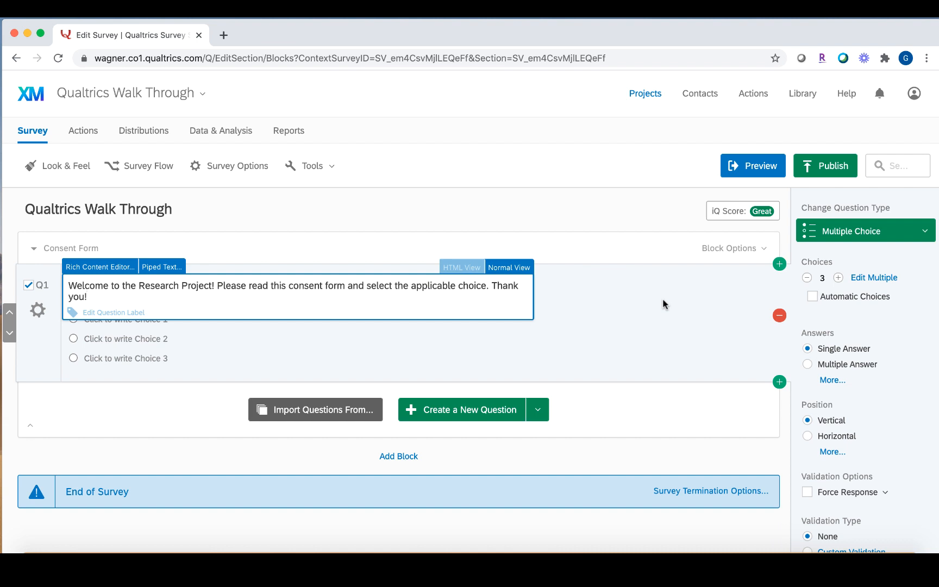
pyautogui.click(663, 303)
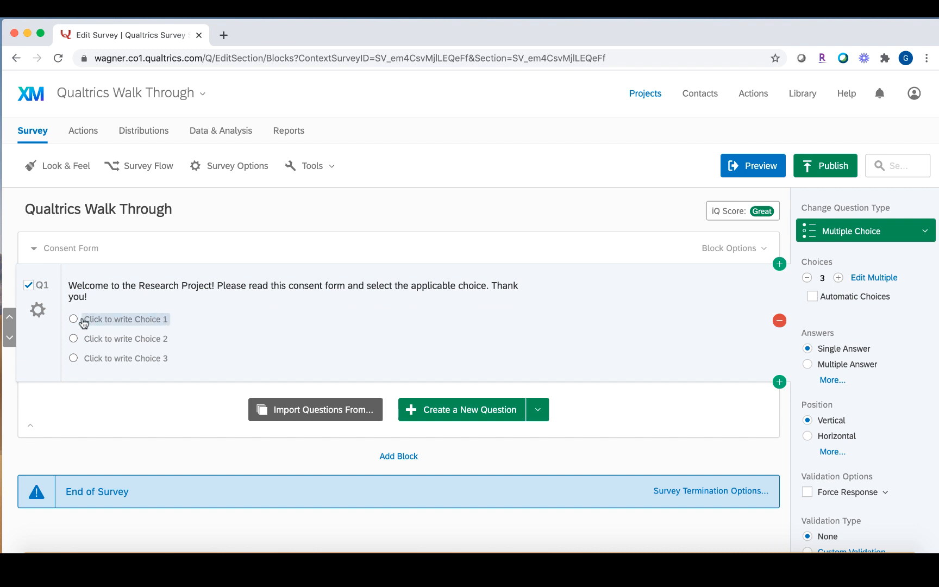
pyautogui.click(138, 323)
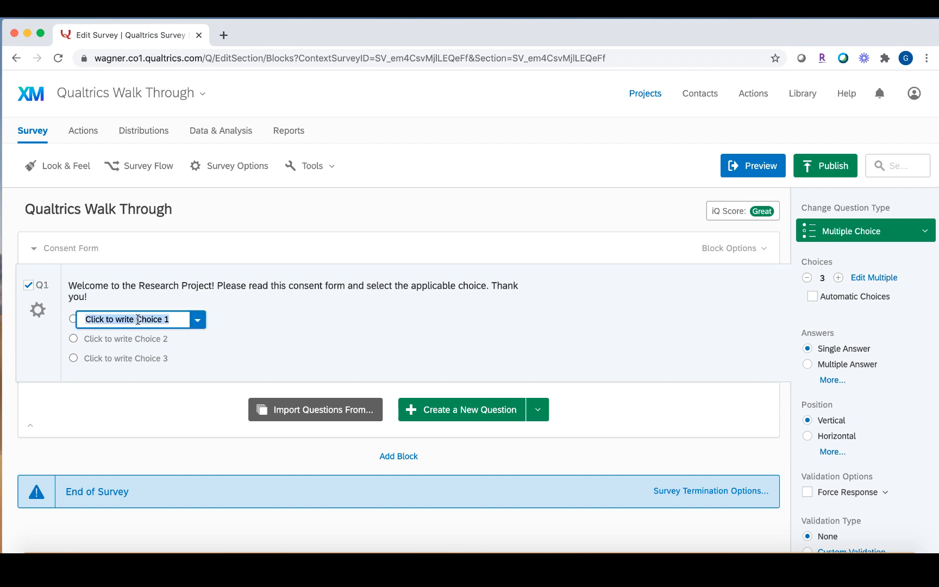
pyautogui.write('Yes, I consent')
pyautogui.click(129, 340)
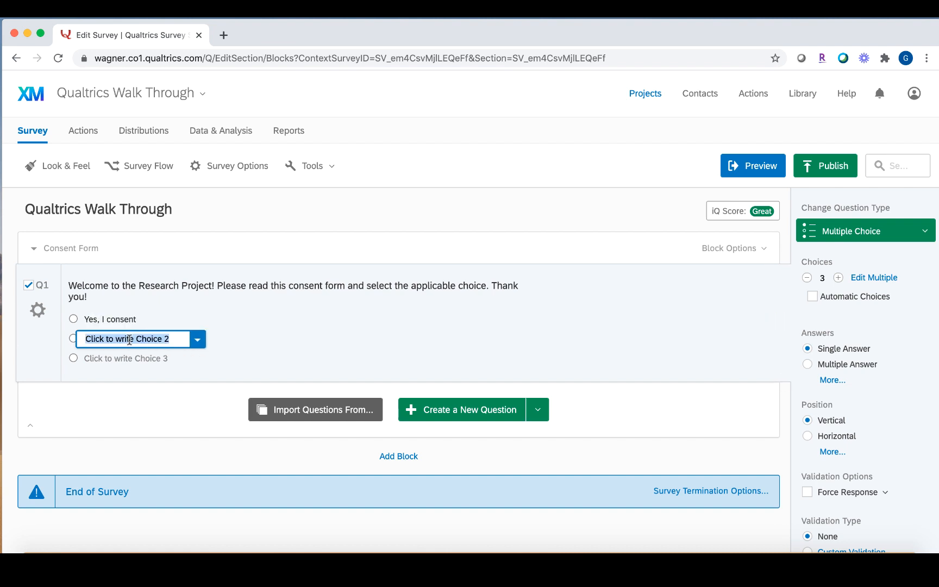
pyautogui.write('No, I do not consent')
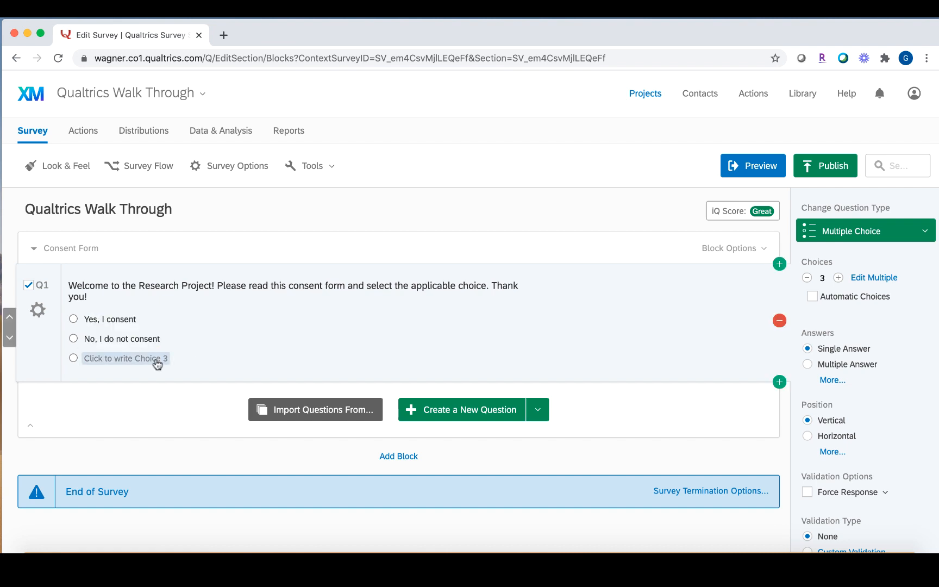
# Remove the unused third answer choice, adjusting the choice count with the +/− buttons.
pyautogui.click(136, 361)
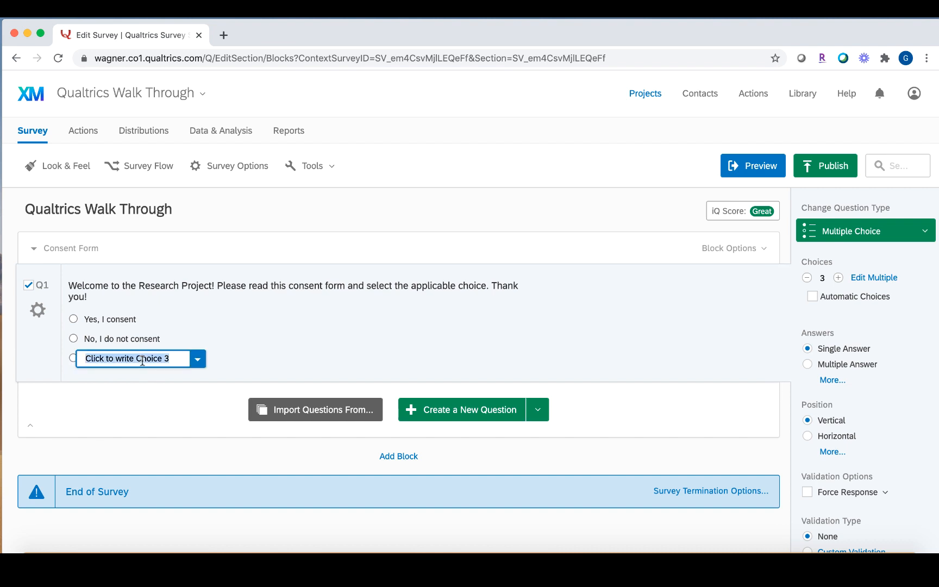
pyautogui.click(194, 362)
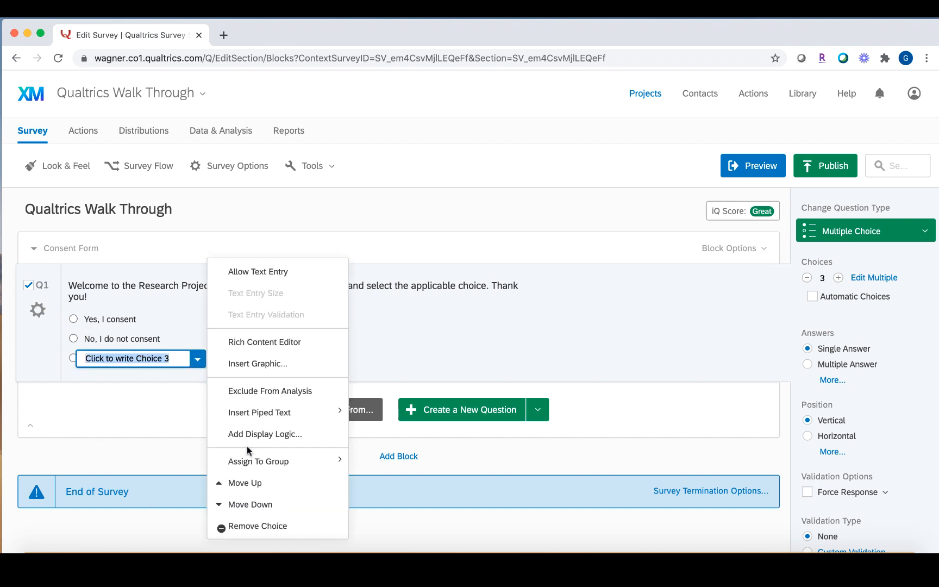
pyautogui.click(271, 526)
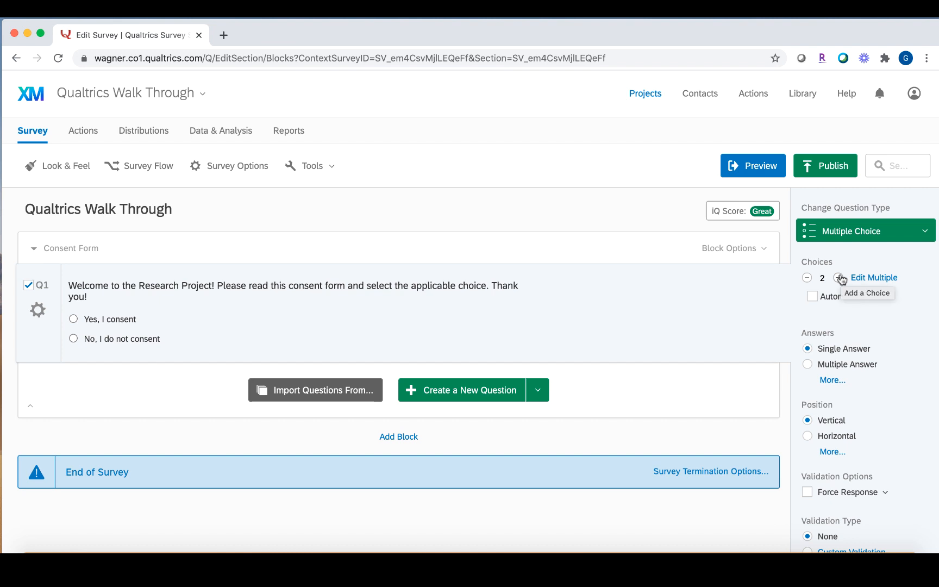
pyautogui.click(840, 277)
pyautogui.click(840, 278)
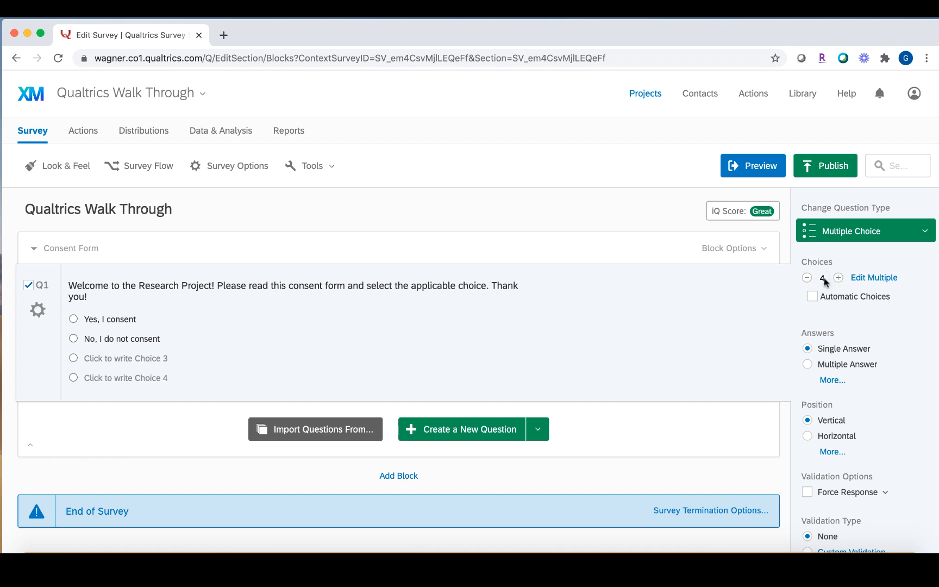
pyautogui.click(808, 278)
pyautogui.click(808, 277)
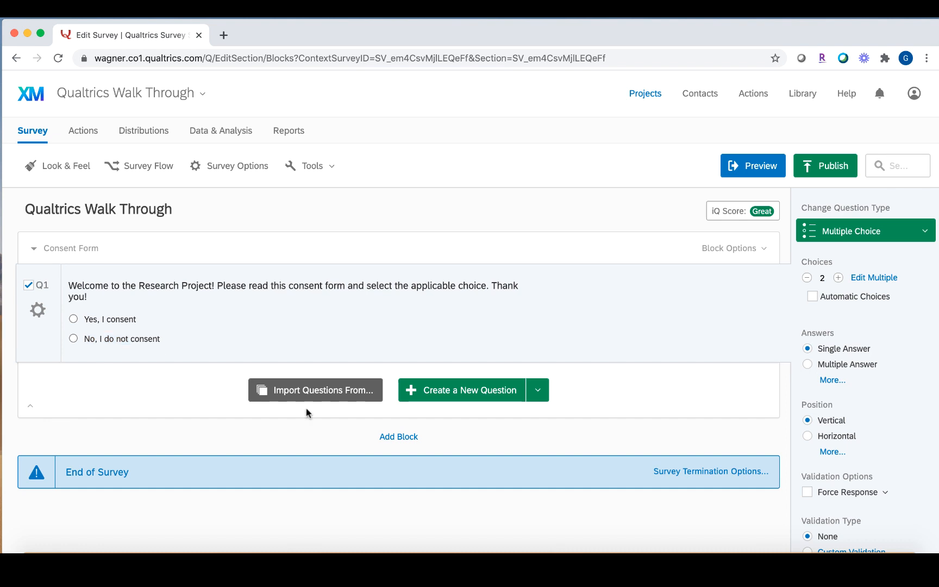
# Erase both Q1 answer texts and add two blank choices back.
pyautogui.click(124, 324)
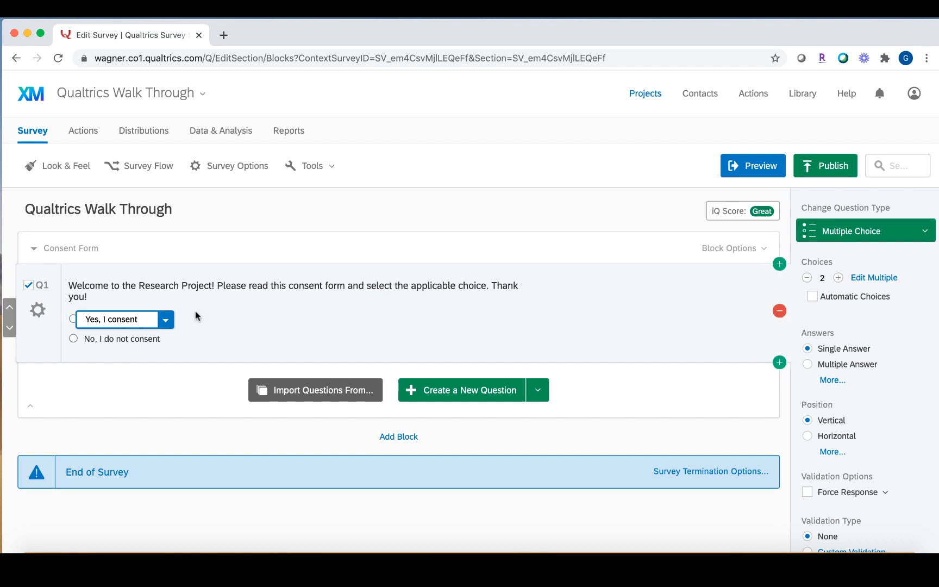
pyautogui.press('BackSpace')
pyautogui.press('BackSpace')
pyautogui.press('BackSpace')
pyautogui.press('BackSpace')
pyautogui.press('BackSpace')
pyautogui.press('BackSpace')
pyautogui.press('BackSpace')
pyautogui.press('BackSpace')
pyautogui.press('BackSpace')
pyautogui.press('BackSpace')
pyautogui.press('BackSpace')
pyautogui.press('BackSpace')
pyautogui.press('BackSpace')
pyautogui.press('BackSpace')
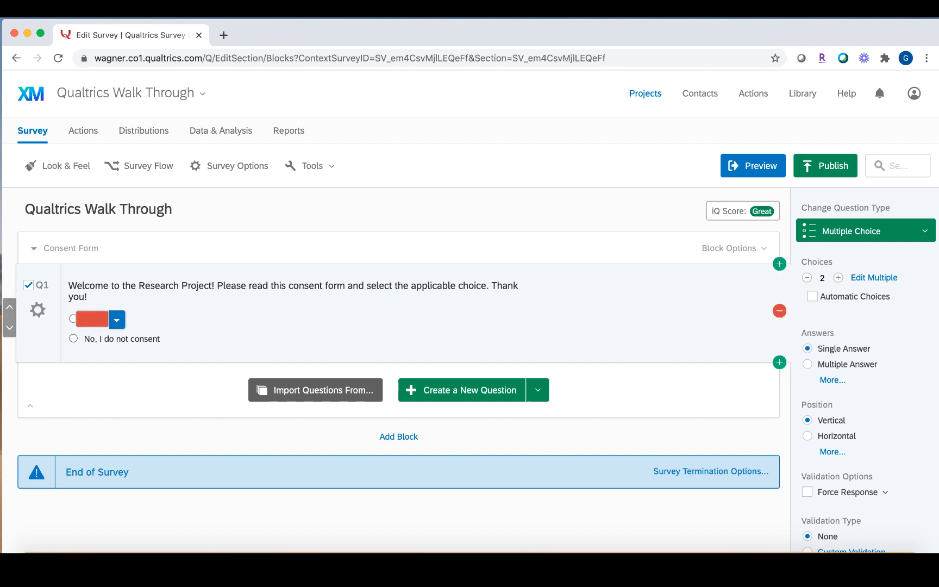
pyautogui.click(159, 339)
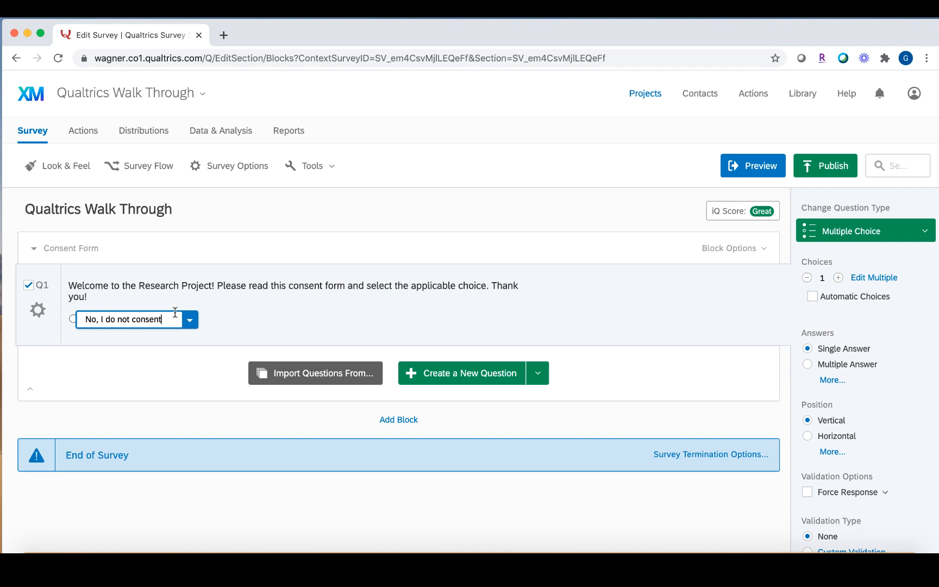
pyautogui.press('BackSpace')
pyautogui.press('BackSpace')
pyautogui.press('BackSpace')
pyautogui.press('BackSpace')
pyautogui.press('BackSpace')
pyautogui.press('BackSpace')
pyautogui.press('BackSpace')
pyautogui.press('BackSpace')
pyautogui.press('BackSpace')
pyautogui.press('BackSpace')
pyautogui.press('BackSpace')
pyautogui.press('BackSpace')
pyautogui.press('BackSpace')
pyautogui.press('BackSpace')
pyautogui.press('BackSpace')
pyautogui.press('BackSpace')
pyautogui.press('BackSpace')
pyautogui.press('BackSpace')
pyautogui.press('BackSpace')
pyautogui.press('BackSpace')
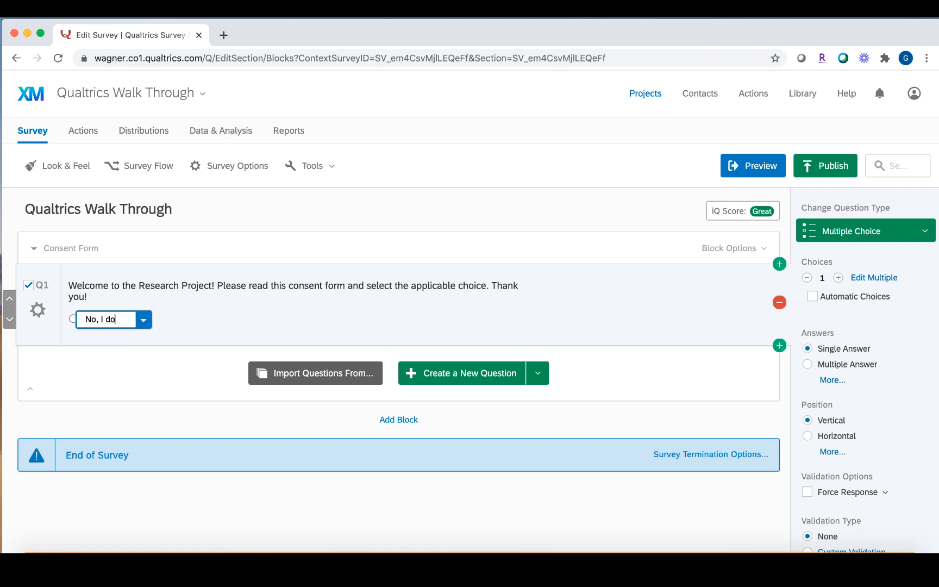
pyautogui.press('BackSpace')
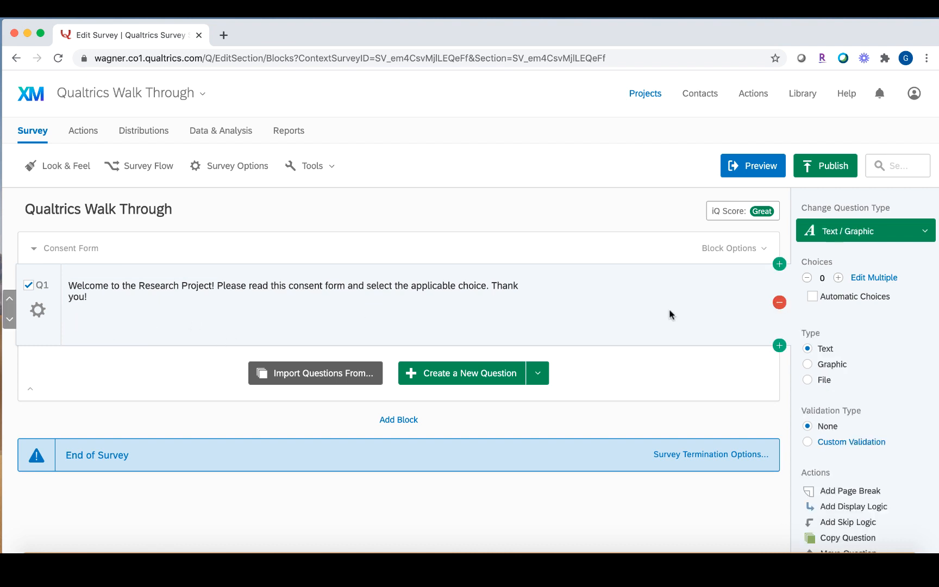
pyautogui.click(839, 279)
pyautogui.click(840, 279)
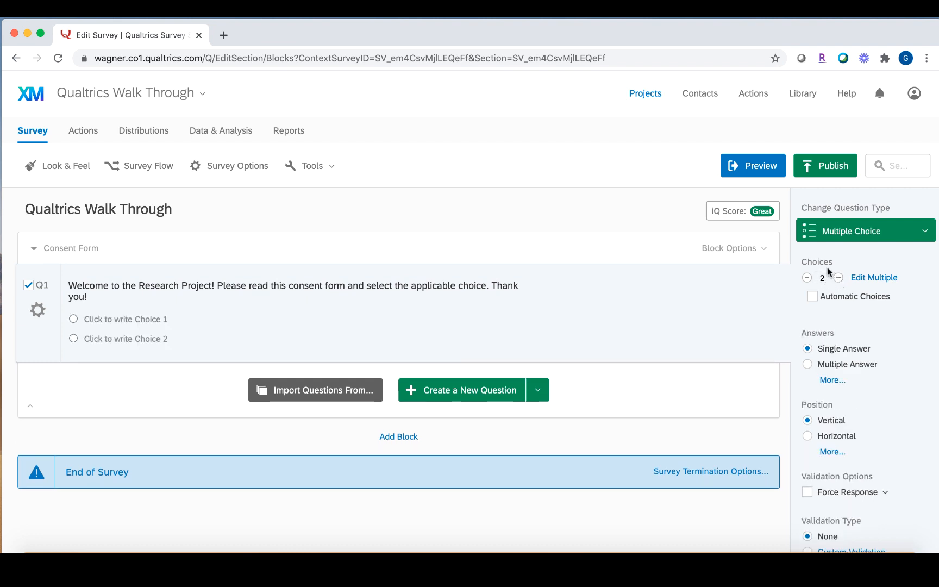
# Apply the Yes - No preset, trim to two choices, and extend Yes to 'Yes, I consent'.
pyautogui.click(813, 297)
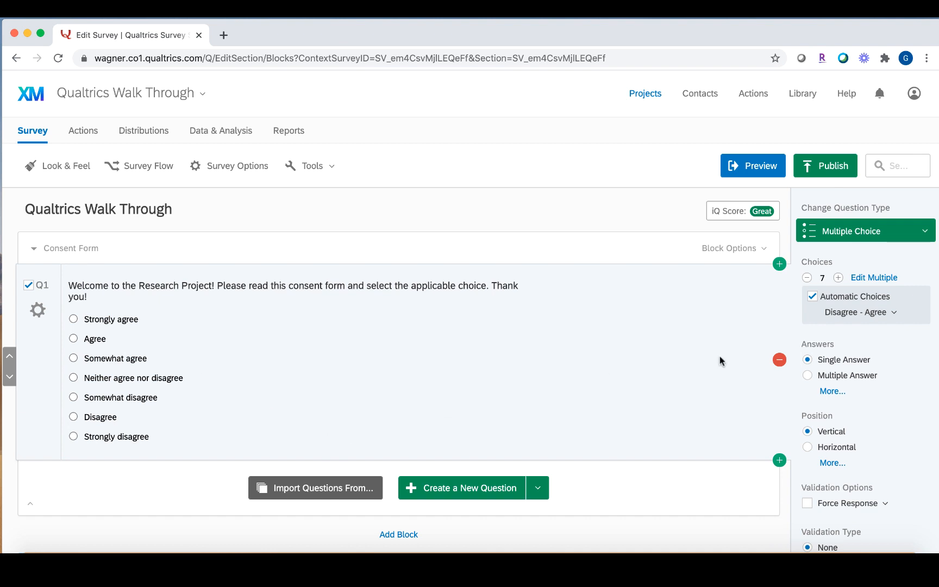
pyautogui.click(876, 310)
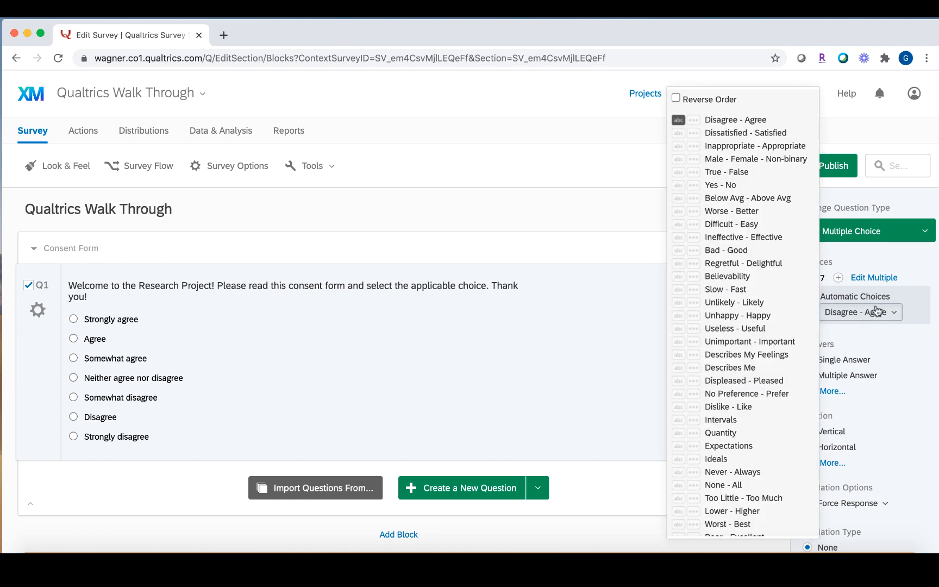
pyautogui.scroll(-1, 742, 380)
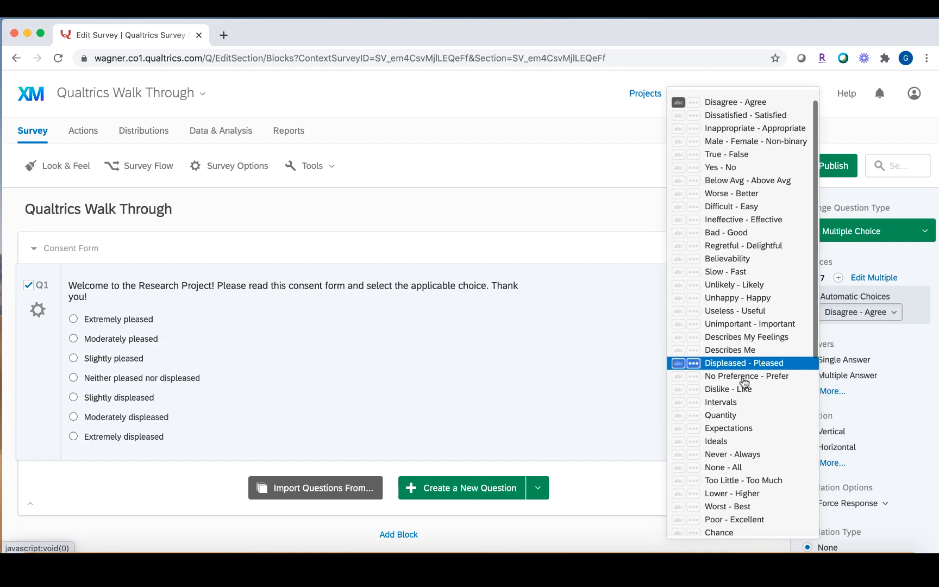
pyautogui.click(742, 168)
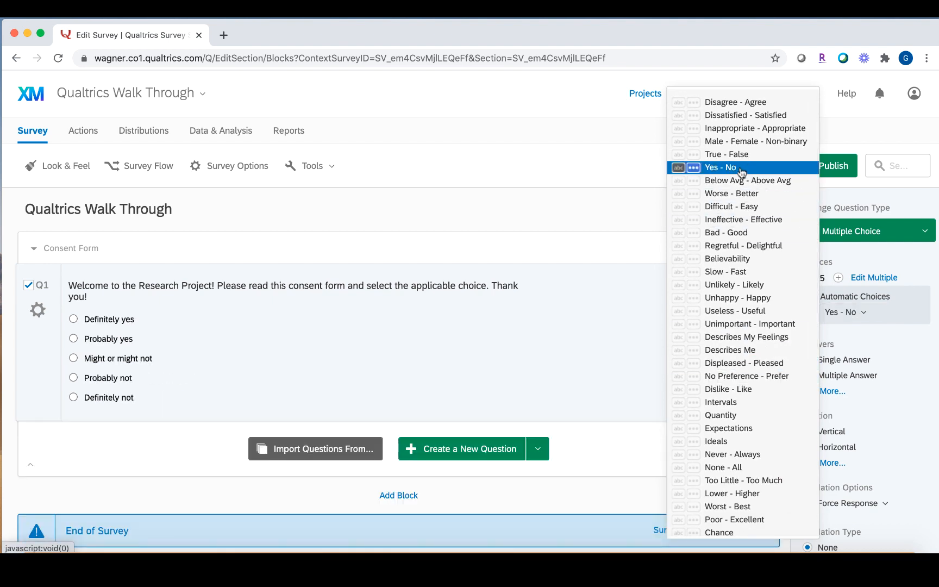
pyautogui.click(807, 278)
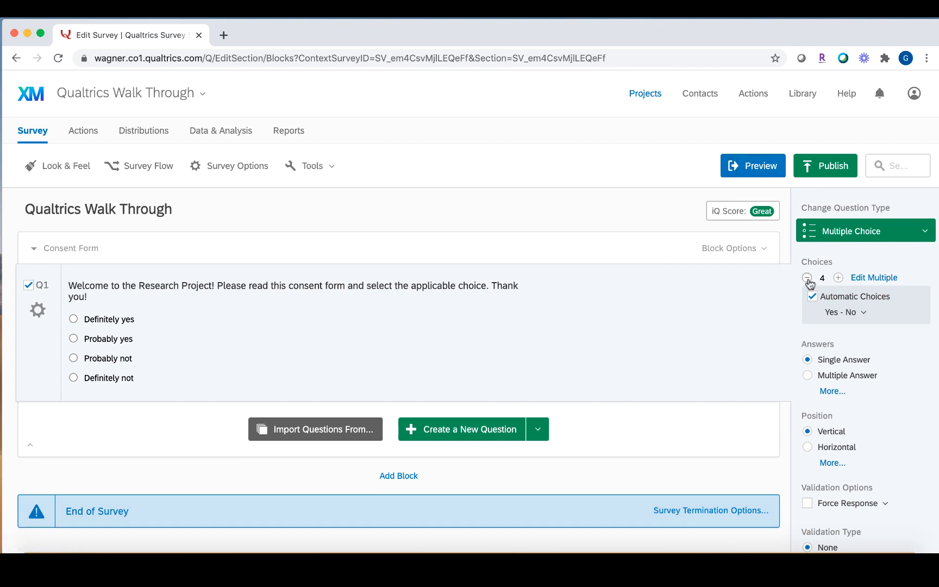
pyautogui.click(808, 277)
pyautogui.click(807, 278)
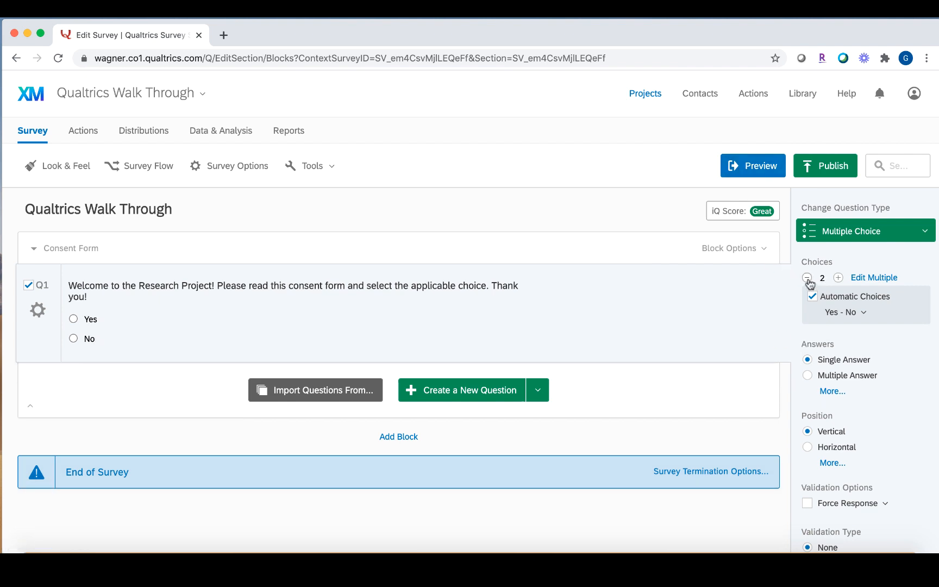
pyautogui.click(87, 319)
pyautogui.click(106, 319)
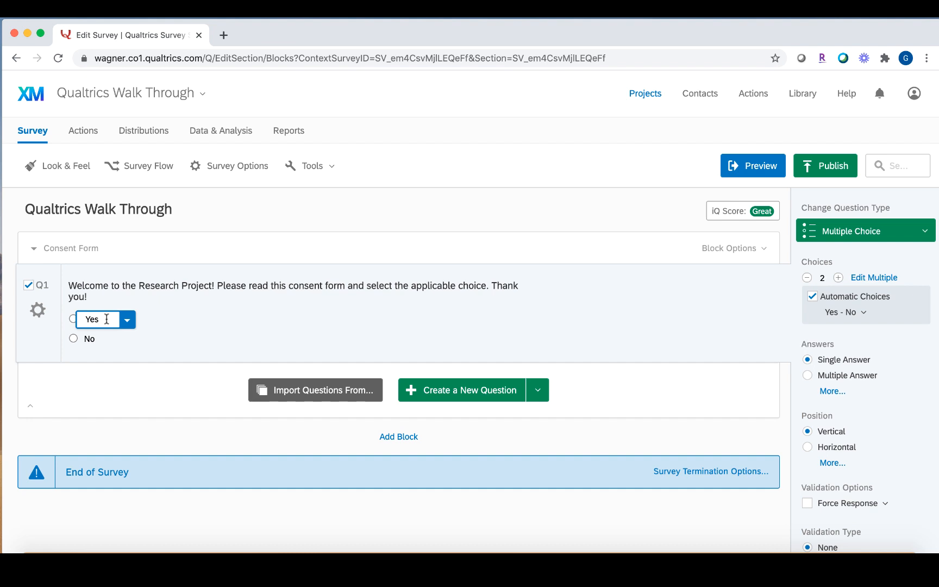
pyautogui.write(', I consen')
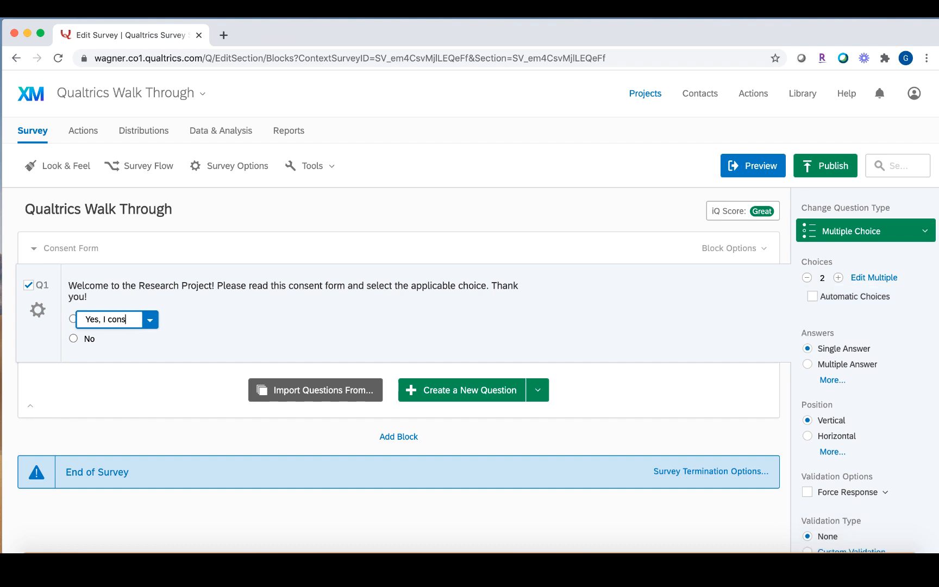
pyautogui.write('t')
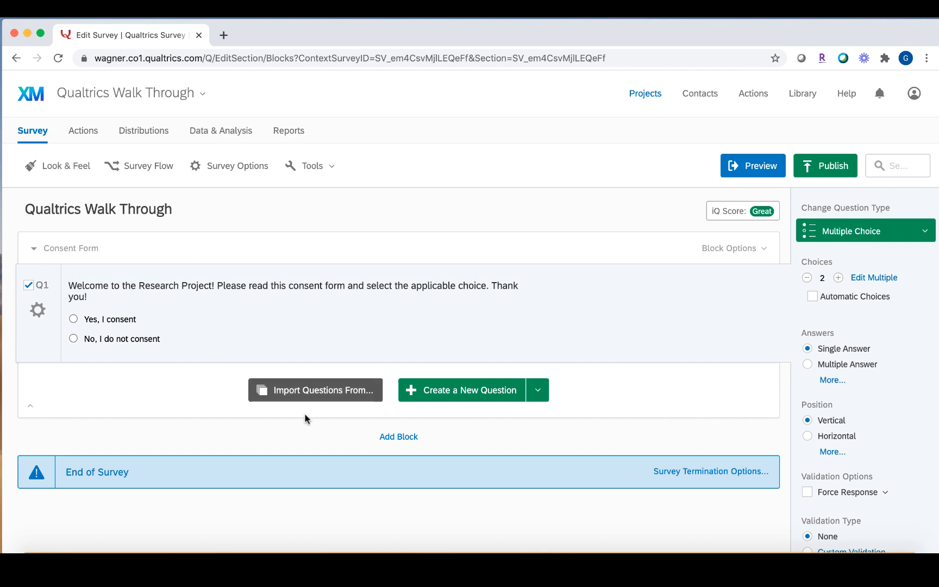
# Add a new block after Consent Form and title it 'Demographics'.
pyautogui.click(398, 438)
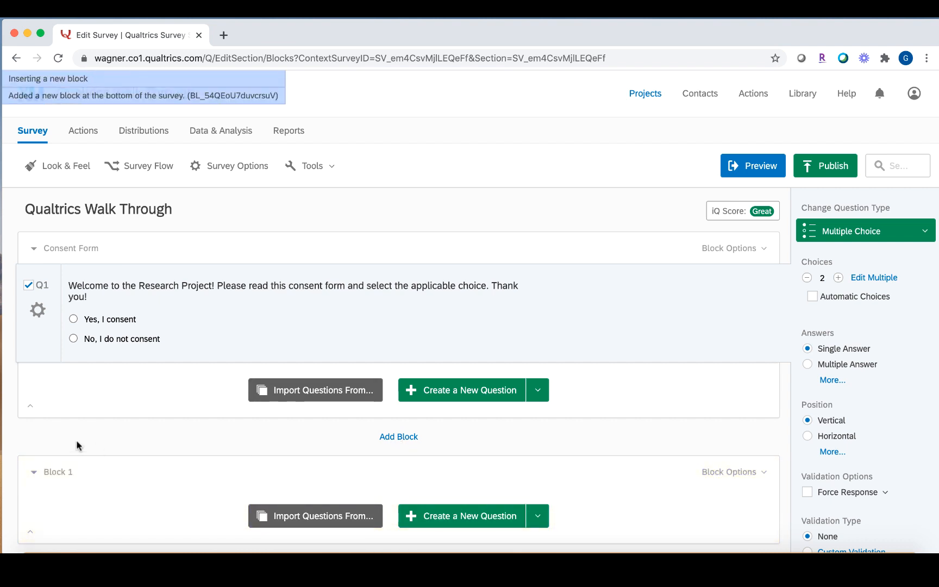
pyautogui.click(60, 473)
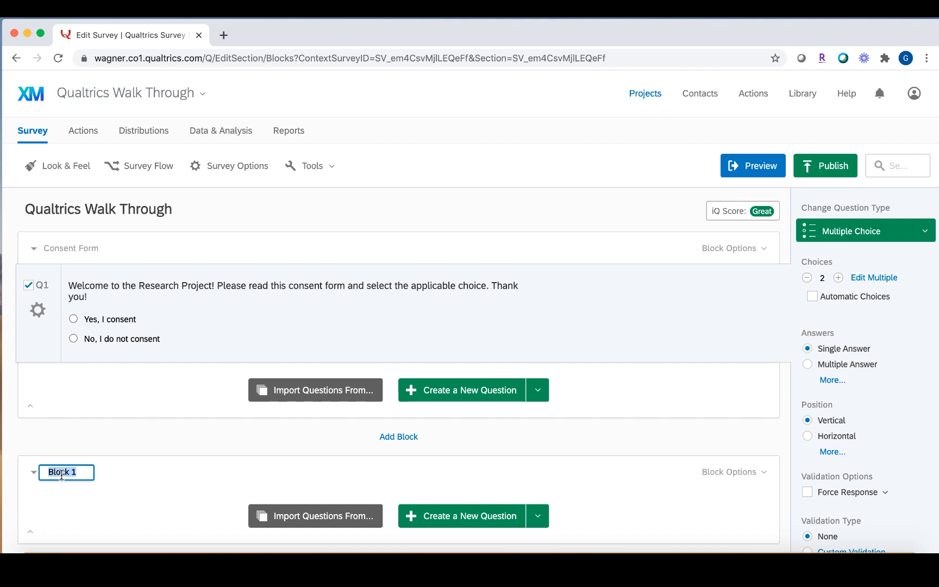
pyautogui.write('Demographics')
pyautogui.click(166, 506)
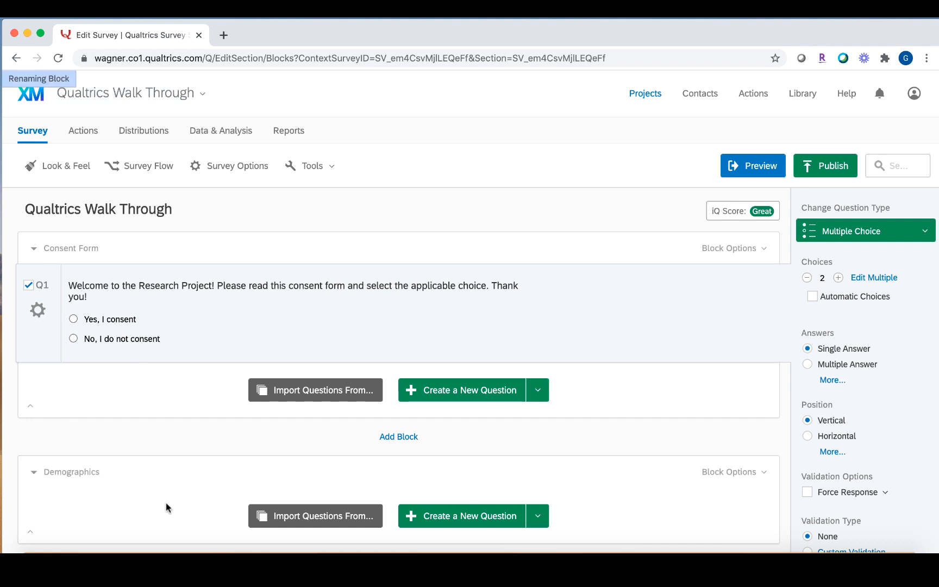
pyautogui.scroll(-3, 166, 508)
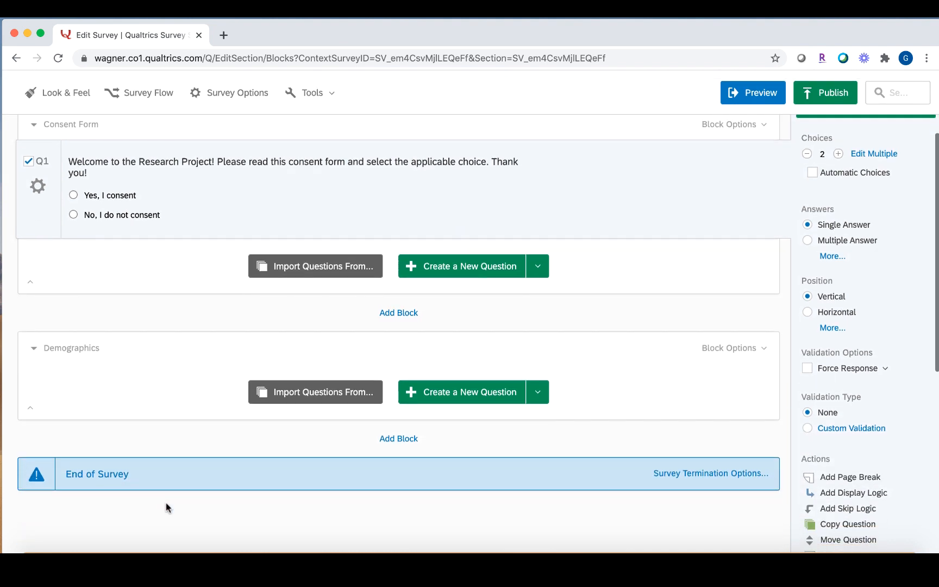
pyautogui.scroll(3, 624, 482)
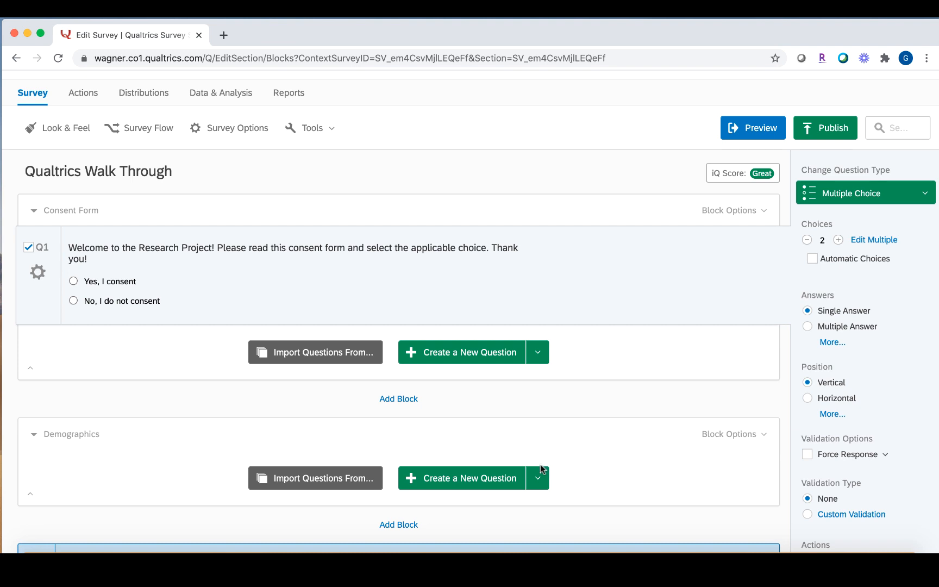
# Add Q2 'What is your gender?' to Demographics with Male, Female, Non-binary / third gender, Prefer not to say.
pyautogui.click(465, 481)
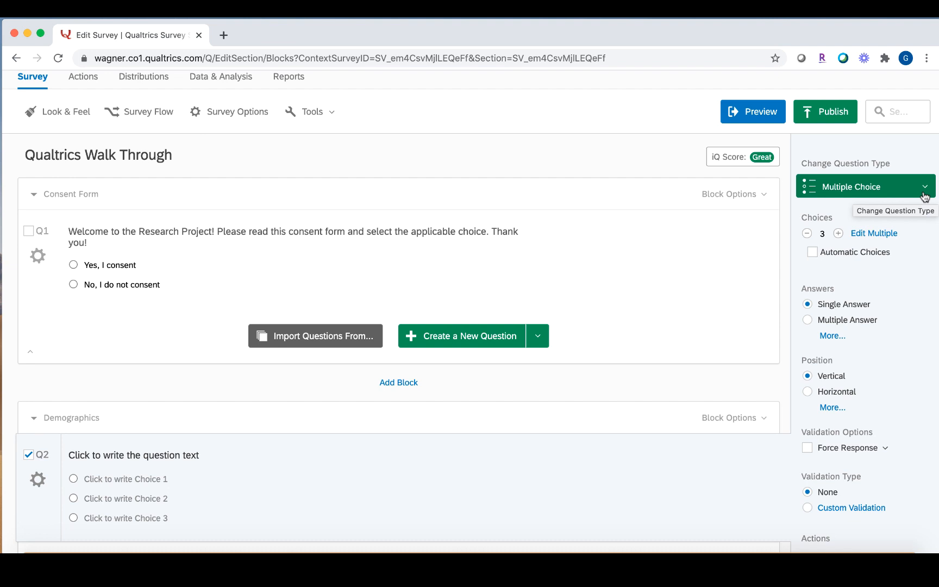
pyautogui.click(925, 190)
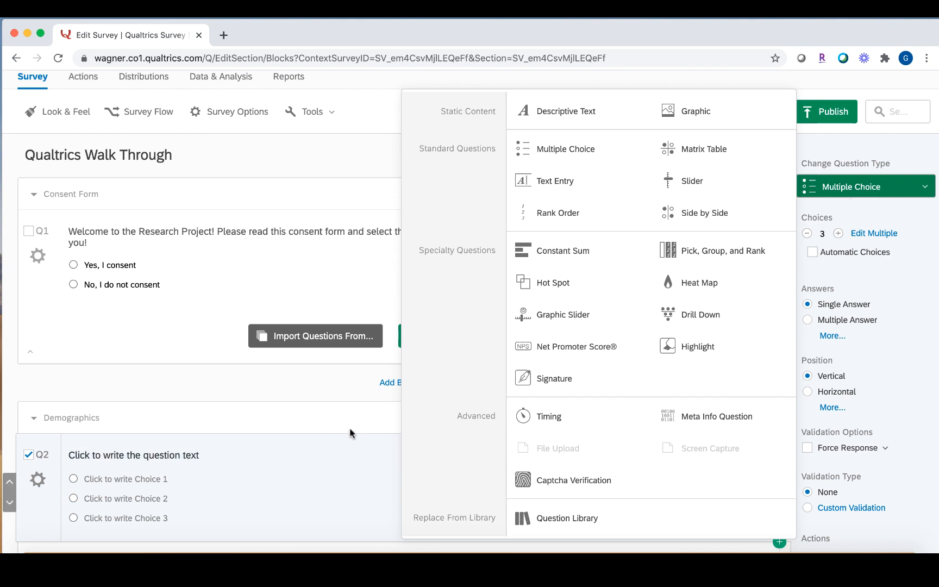
pyautogui.click(326, 429)
pyautogui.scroll(-1, 181, 457)
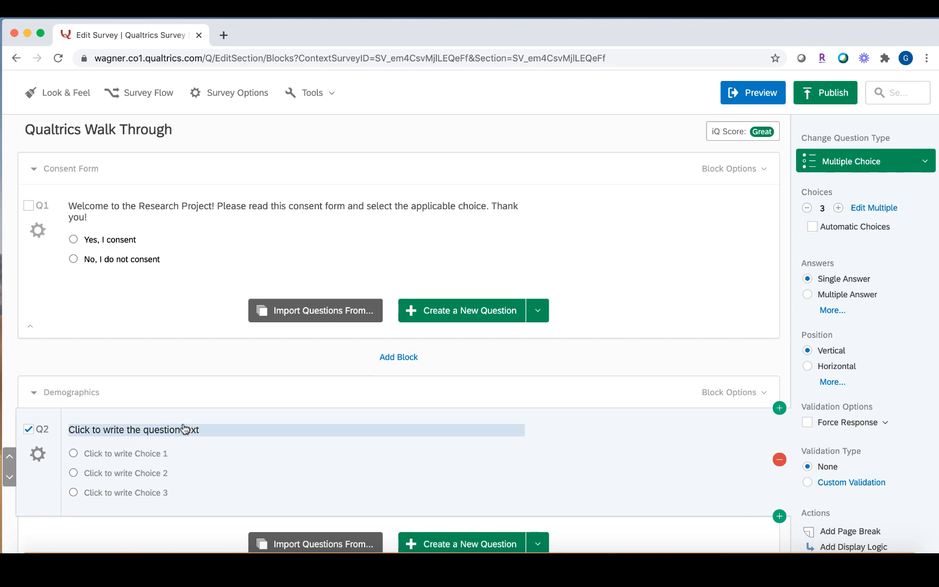
pyautogui.click(184, 430)
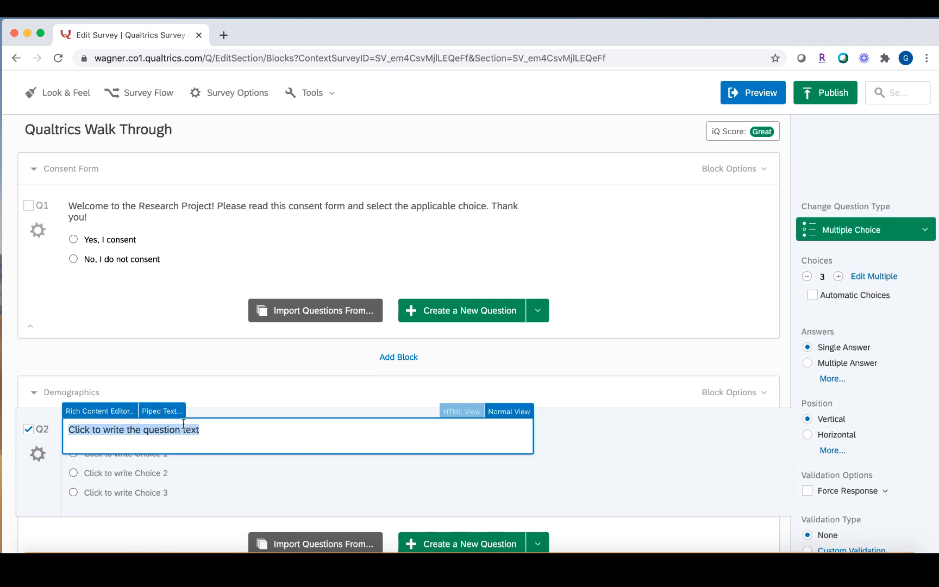
pyautogui.write('What is your gender?')
pyautogui.click(483, 480)
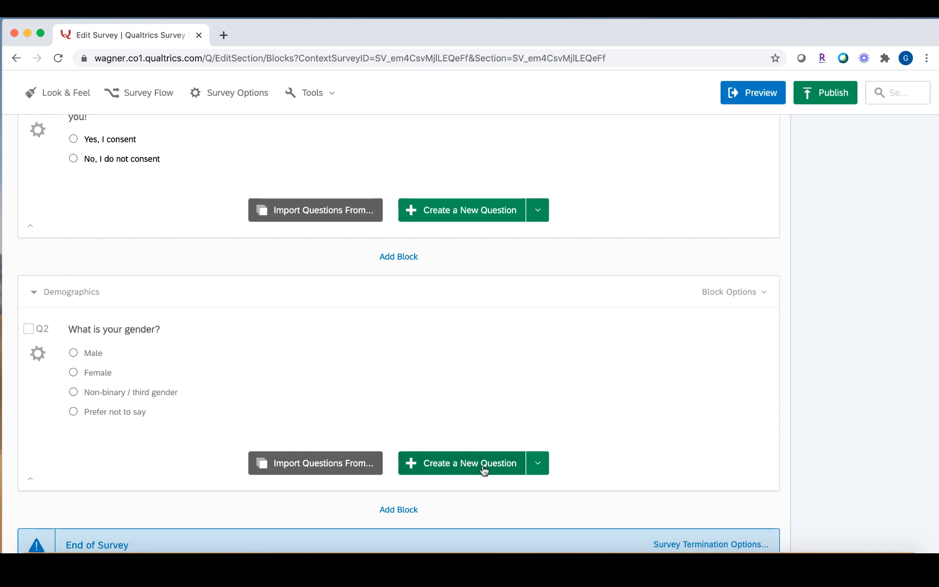
# Add a Text Entry question reading 'What is your age?' below the gender question.
pyautogui.click(531, 472)
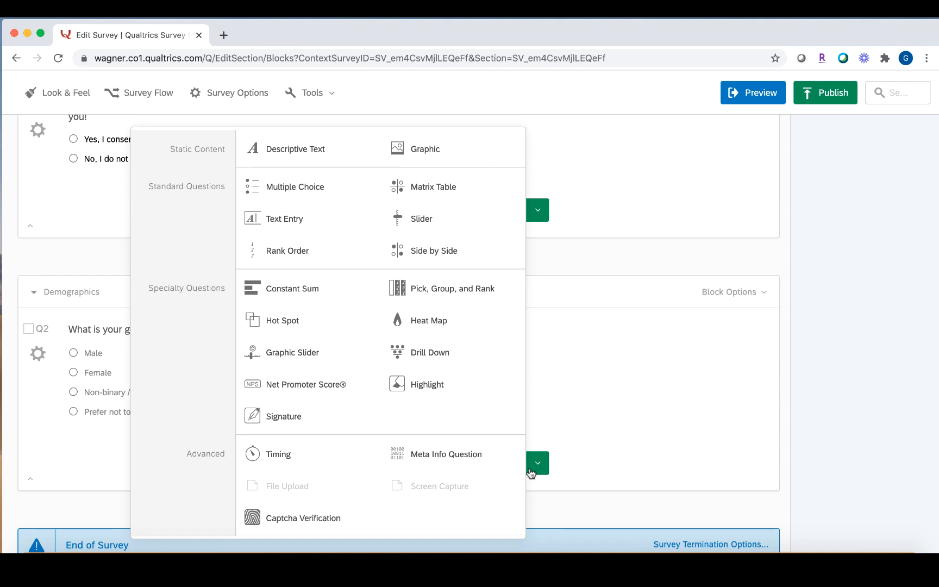
pyautogui.moveTo(306, 226)
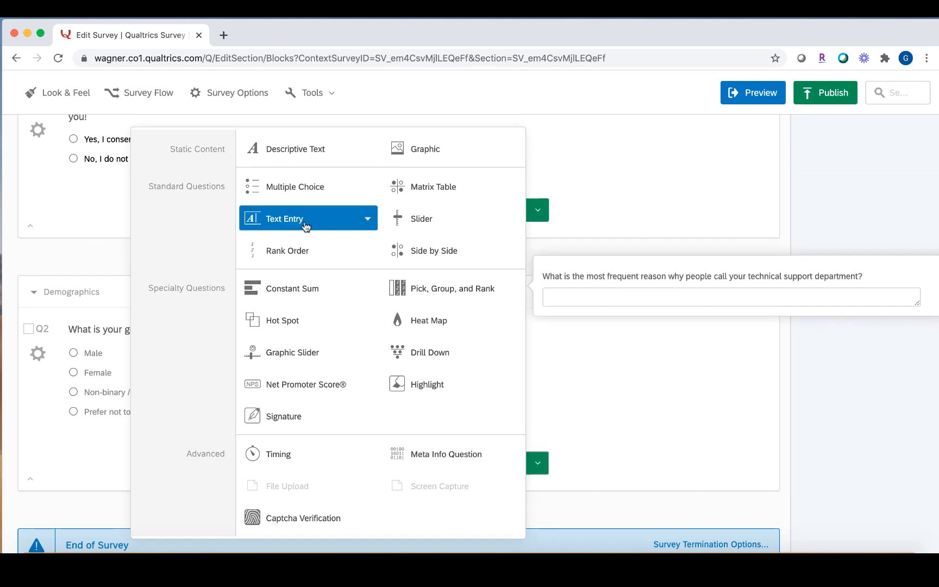
pyautogui.click(284, 218)
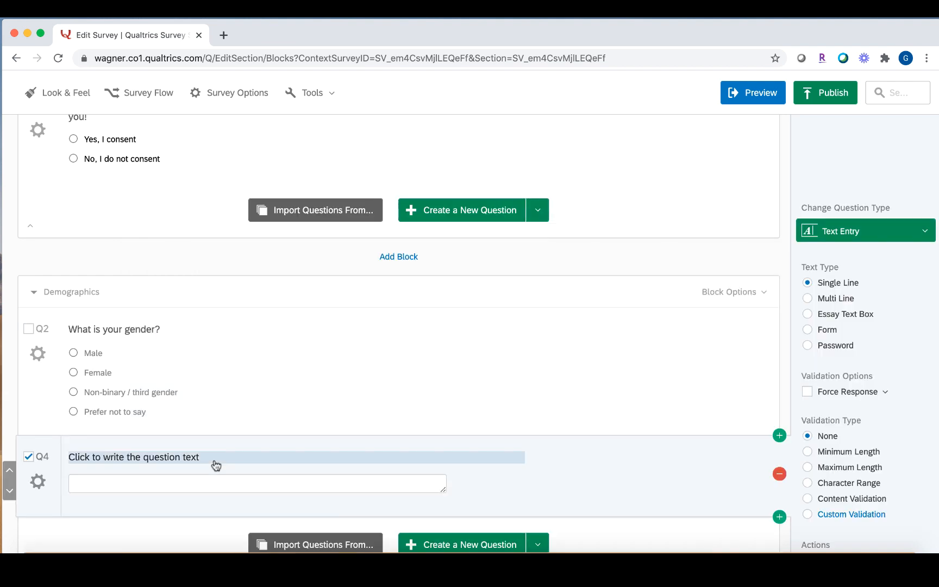
pyautogui.click(209, 462)
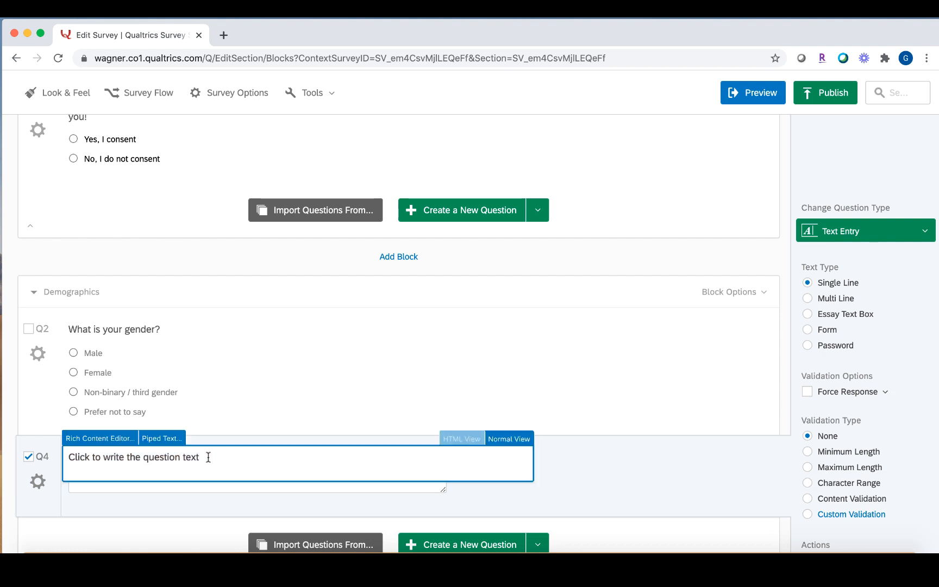
pyautogui.write('What is your age?')
pyautogui.click(463, 471)
pyautogui.scroll(-1, 434, 466)
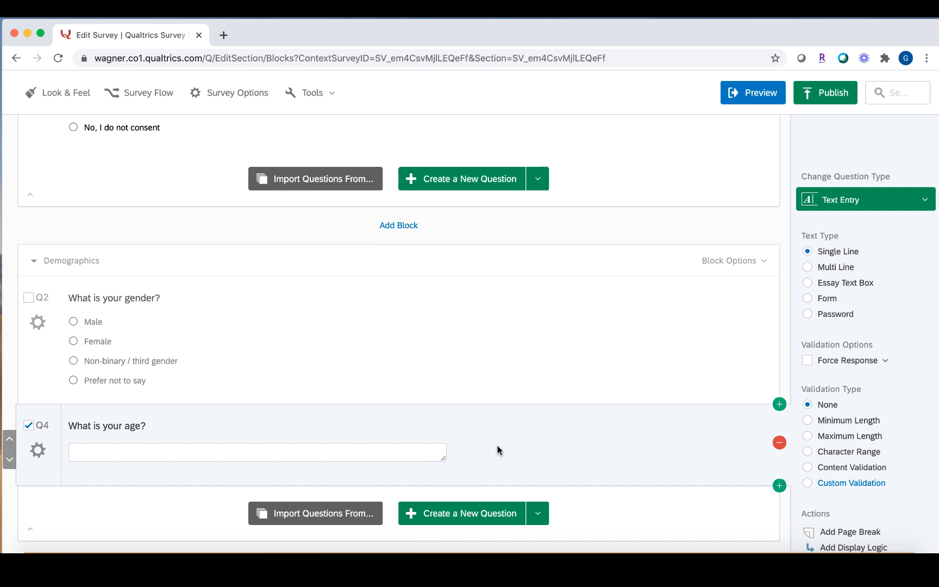
pyautogui.scroll(1, 834, 255)
pyautogui.scroll(-2, 832, 258)
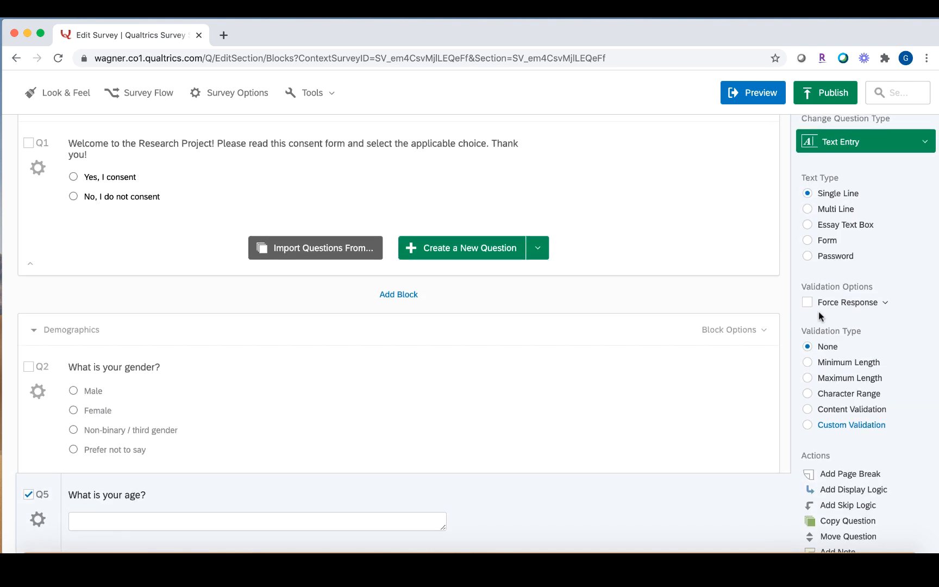
pyautogui.scroll(-1, 821, 316)
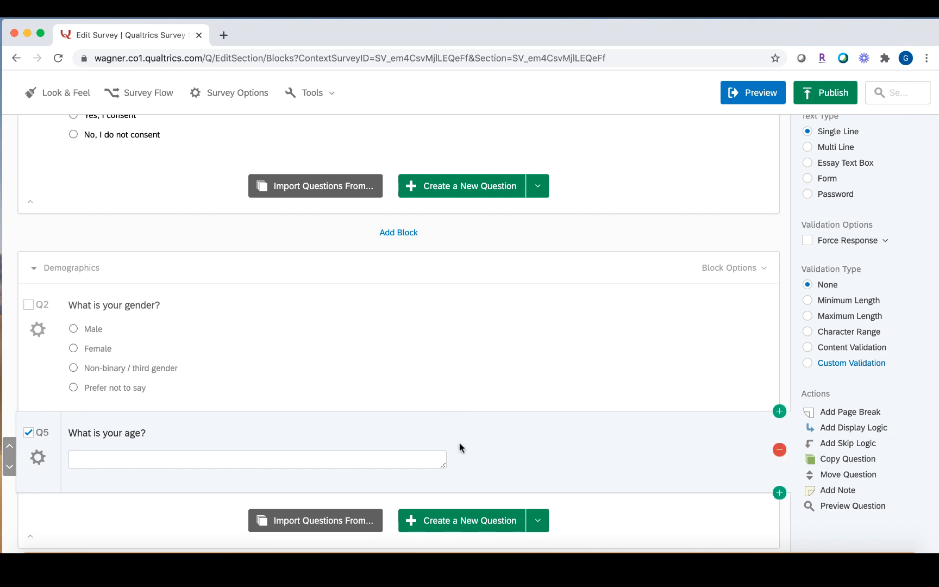
# Add a multiple-choice question 'What is your ethnicity?' below the age question.
pyautogui.click(536, 522)
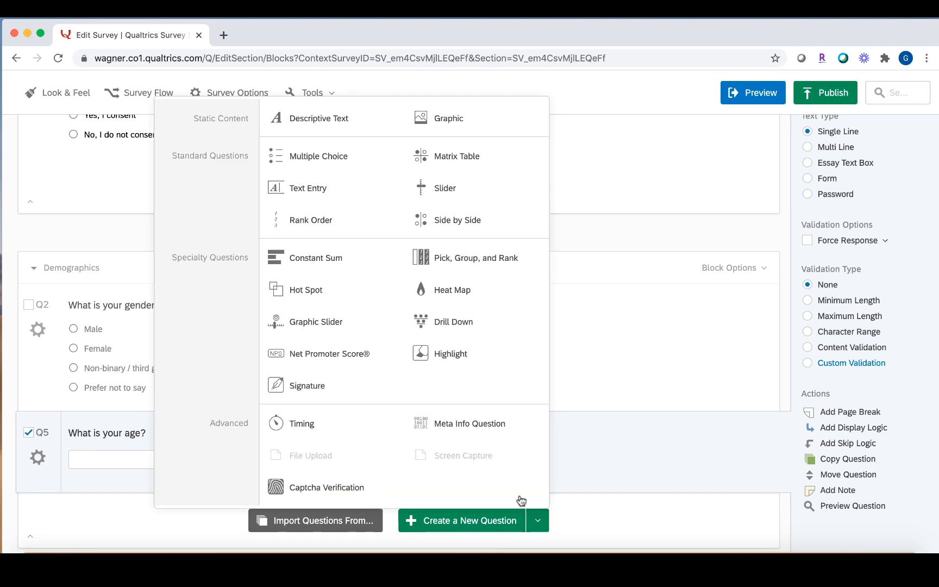
pyautogui.click(337, 170)
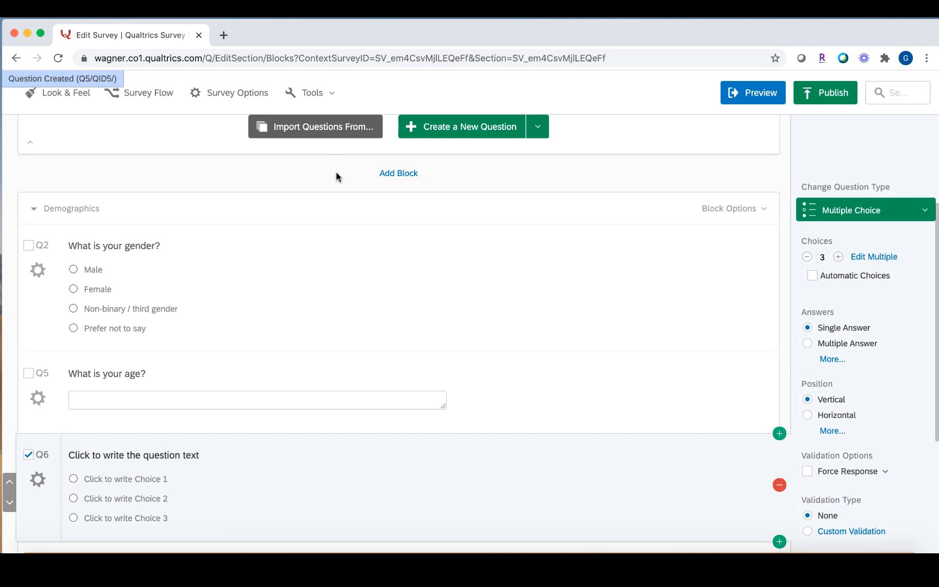
pyautogui.click(266, 456)
pyautogui.write('What is your ethnicity')
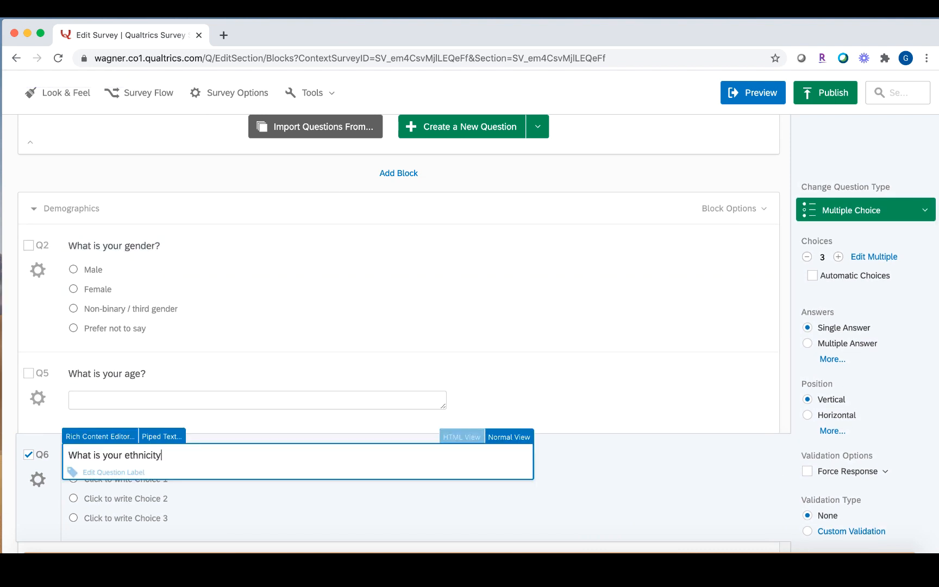
pyautogui.write('?')
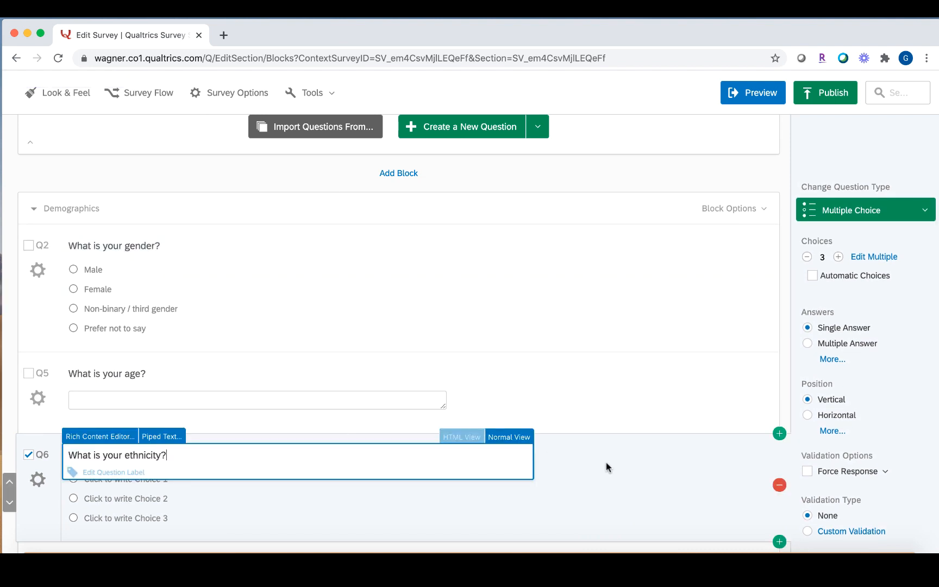
pyautogui.click(606, 462)
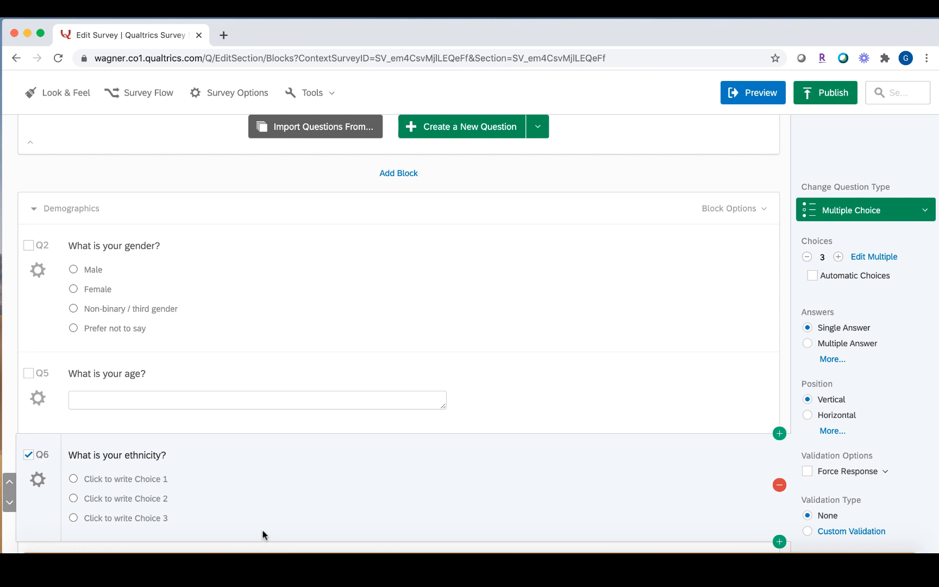
pyautogui.scroll(-1, 262, 529)
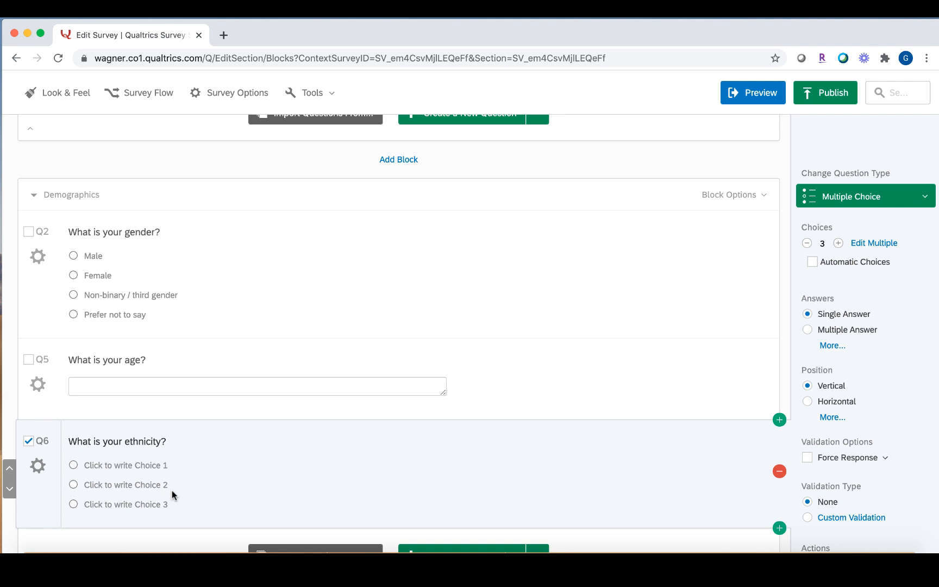
# Fill the ethnicity question with the six-choice Ethnicity preset, White through Other.
pyautogui.click(857, 260)
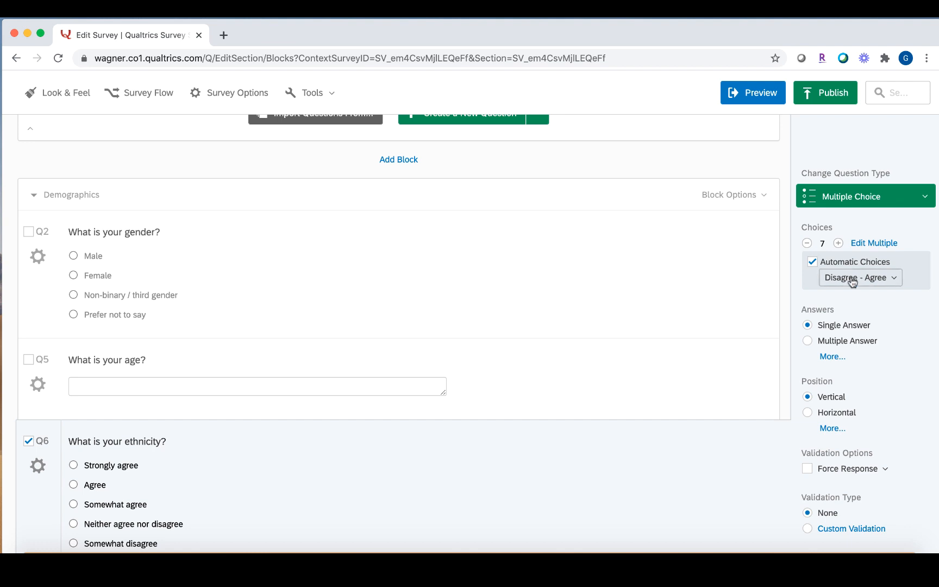
pyautogui.click(852, 280)
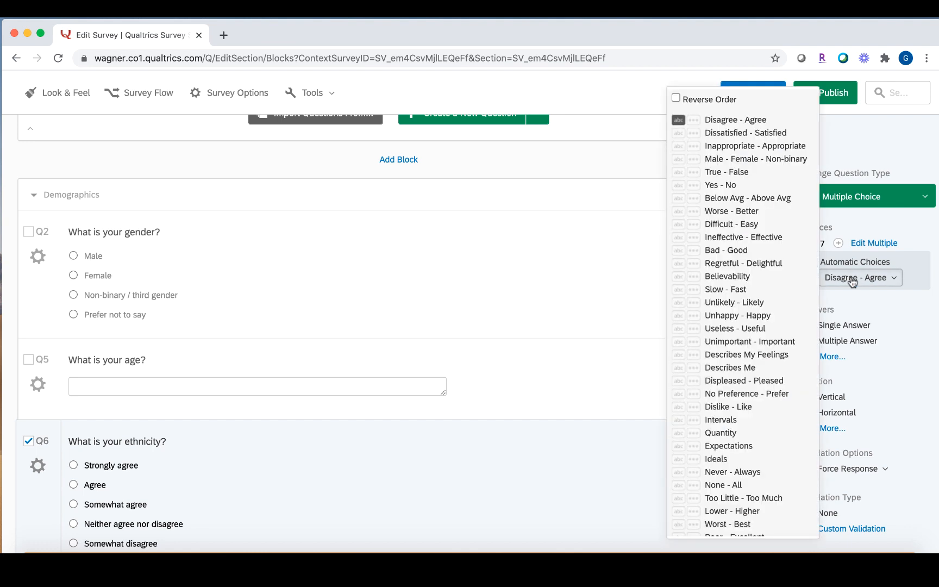
pyautogui.scroll(-6, 790, 287)
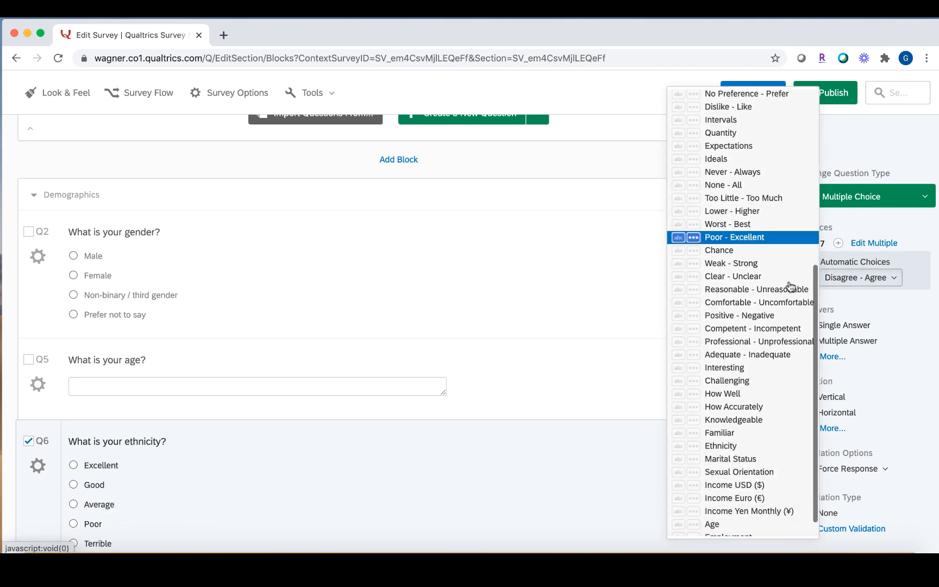
pyautogui.click(760, 446)
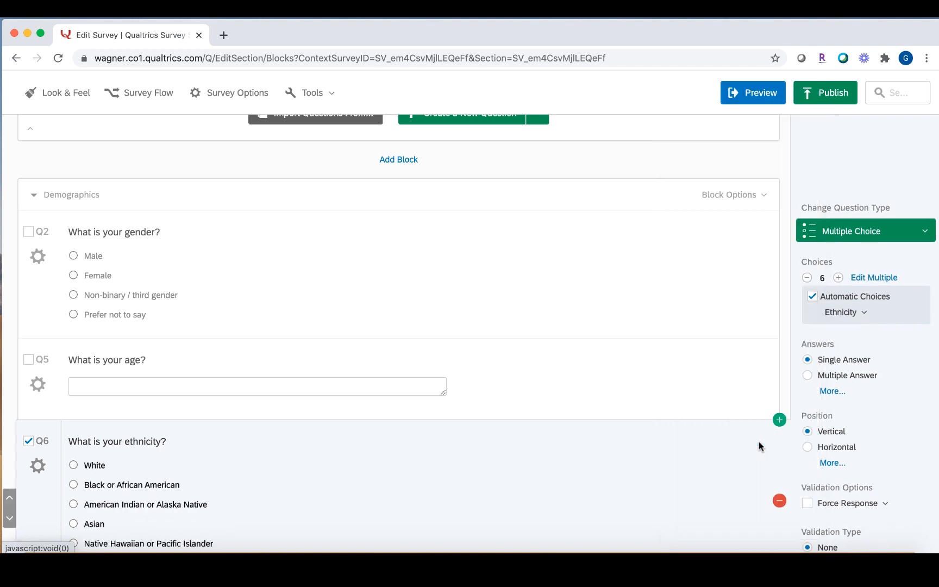
pyautogui.scroll(-2, 587, 541)
pyautogui.scroll(-1, 587, 541)
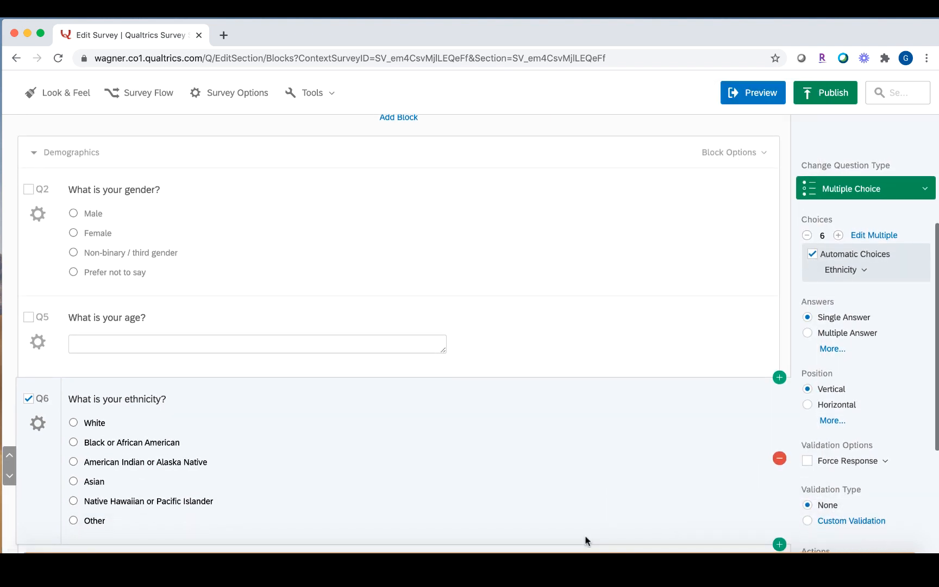
pyautogui.click(837, 236)
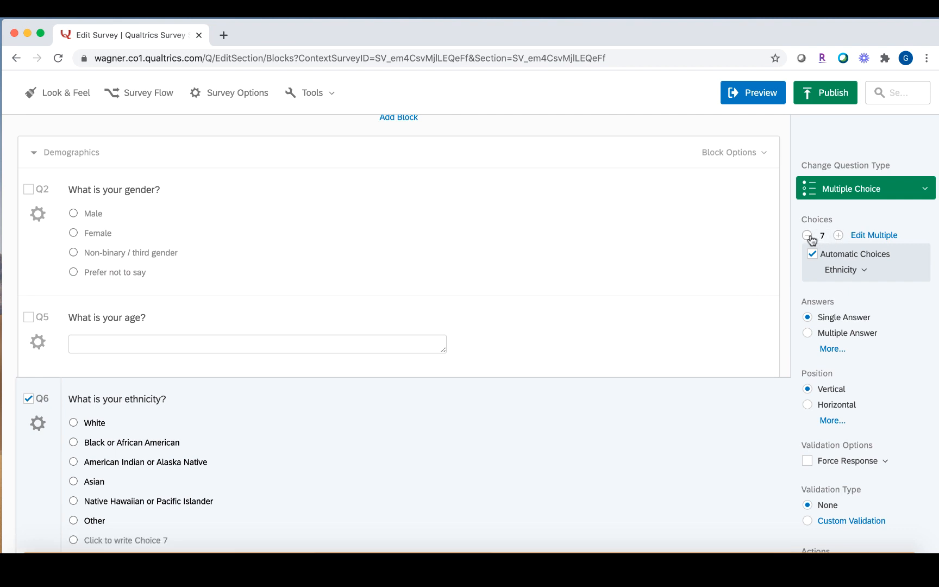
pyautogui.click(808, 235)
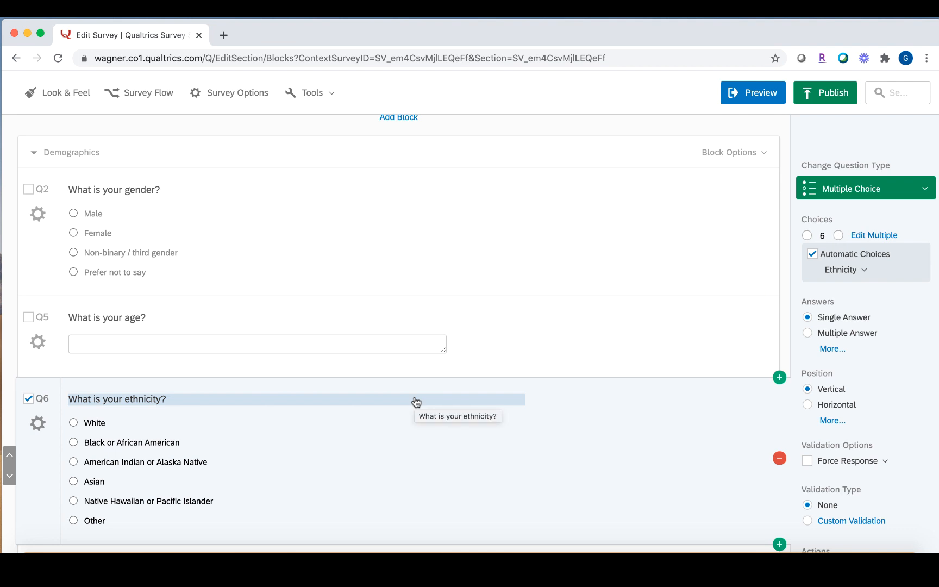
pyautogui.scroll(-3, 416, 402)
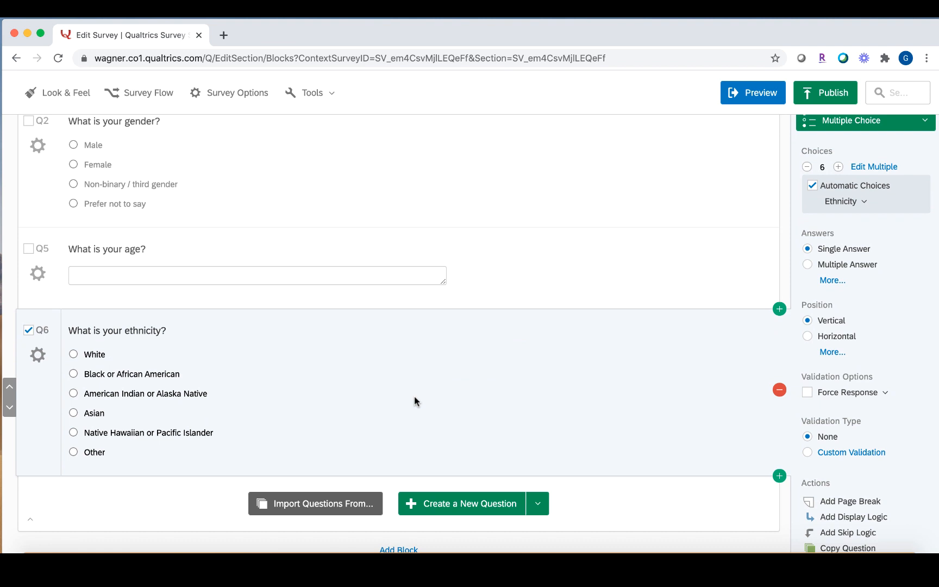
pyautogui.scroll(-3, 414, 396)
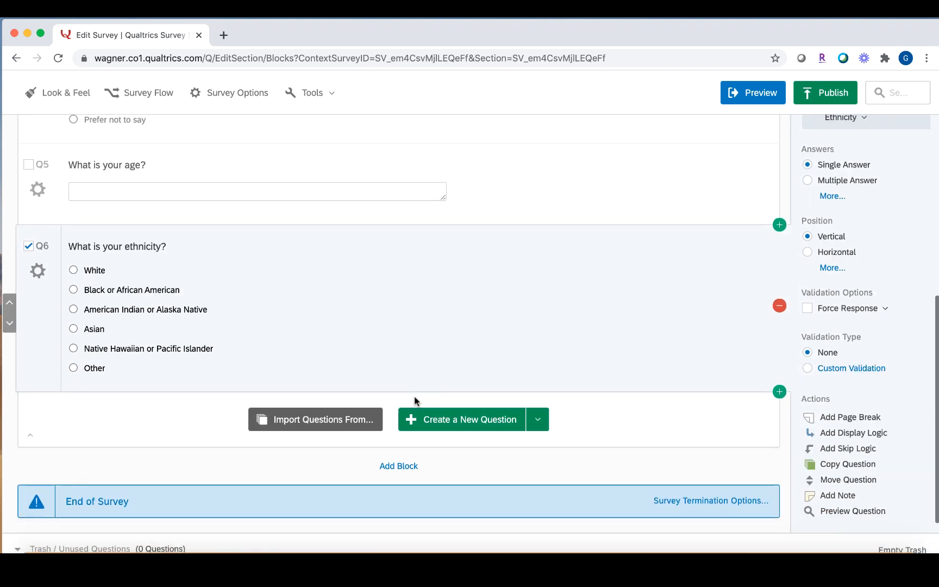
# Add Block 2 after Demographics and rename it 'Main Content'.
pyautogui.click(404, 467)
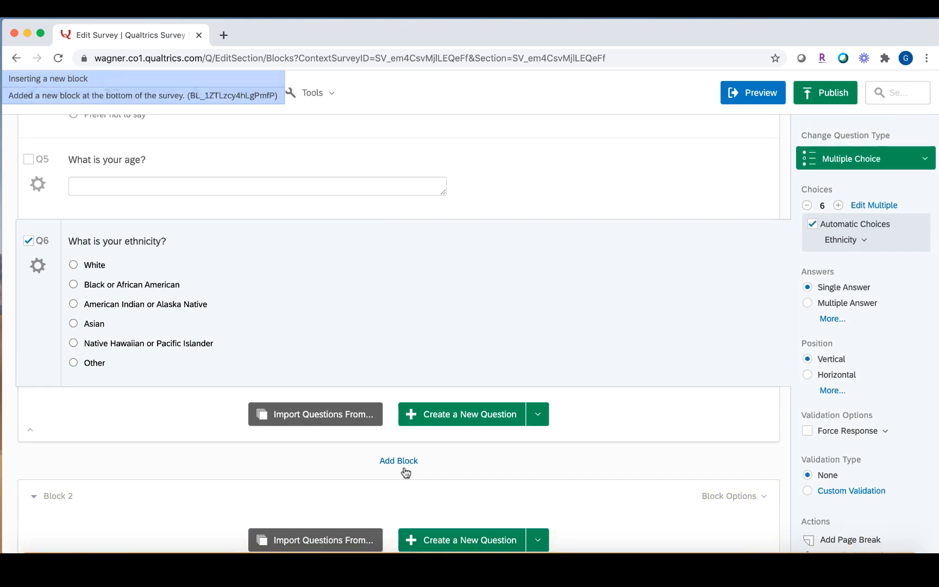
pyautogui.click(68, 465)
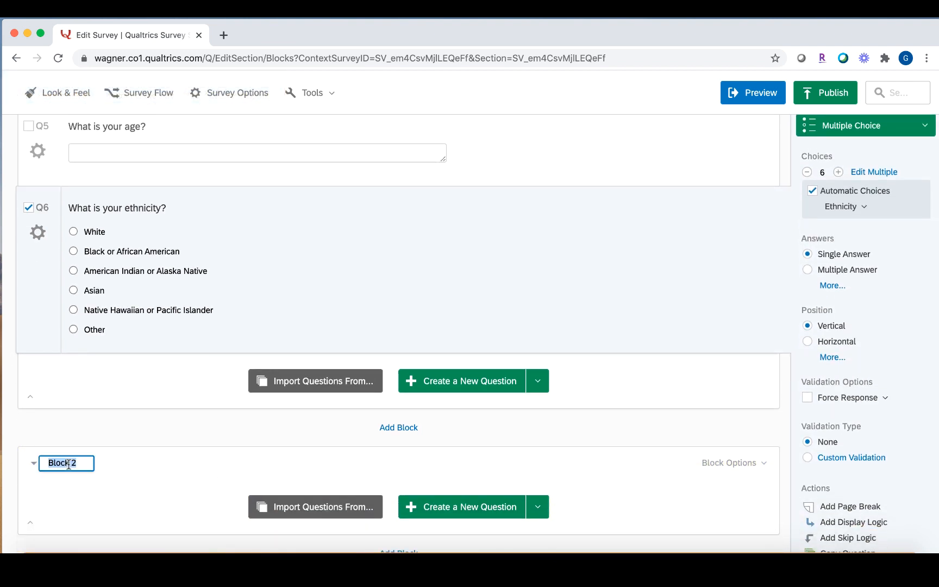
pyautogui.write('Main Content')
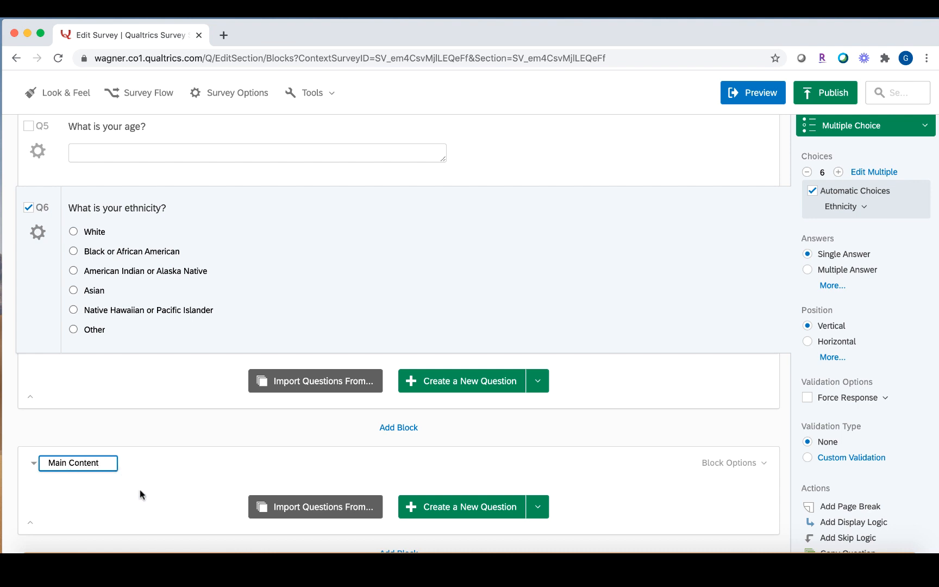
pyautogui.click(140, 495)
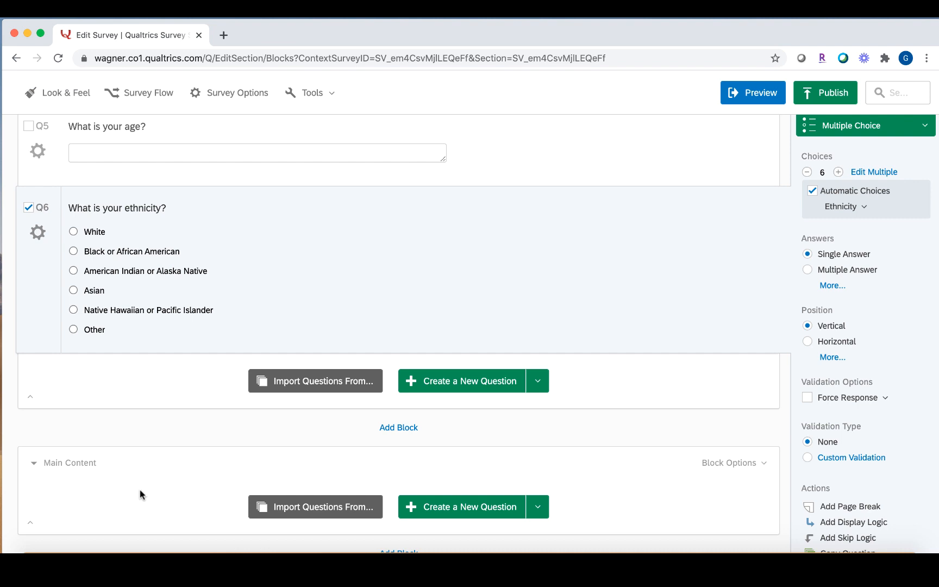
pyautogui.scroll(-3, 139, 492)
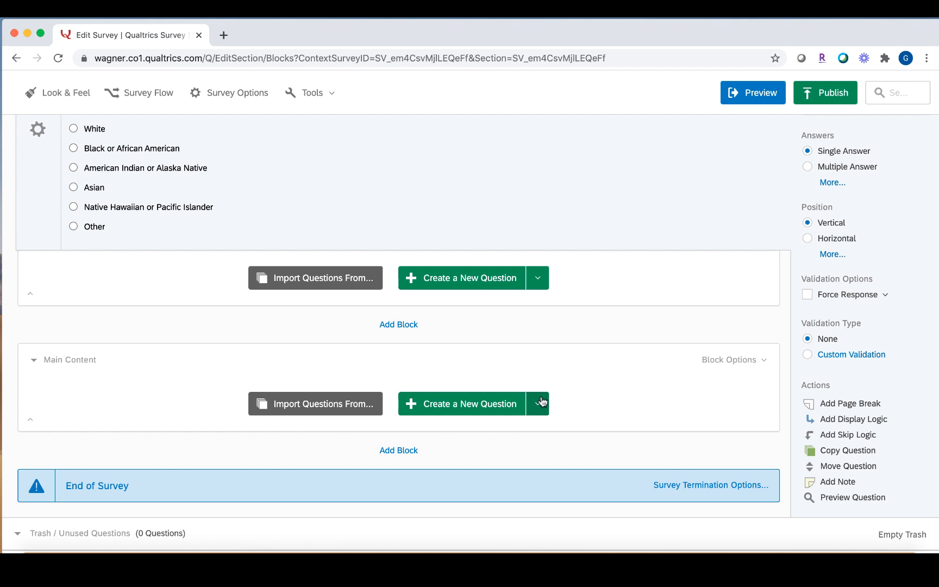
# Add a Descriptive Text item to Main Content containing the pasted dorming-experience introduction.
pyautogui.click(538, 406)
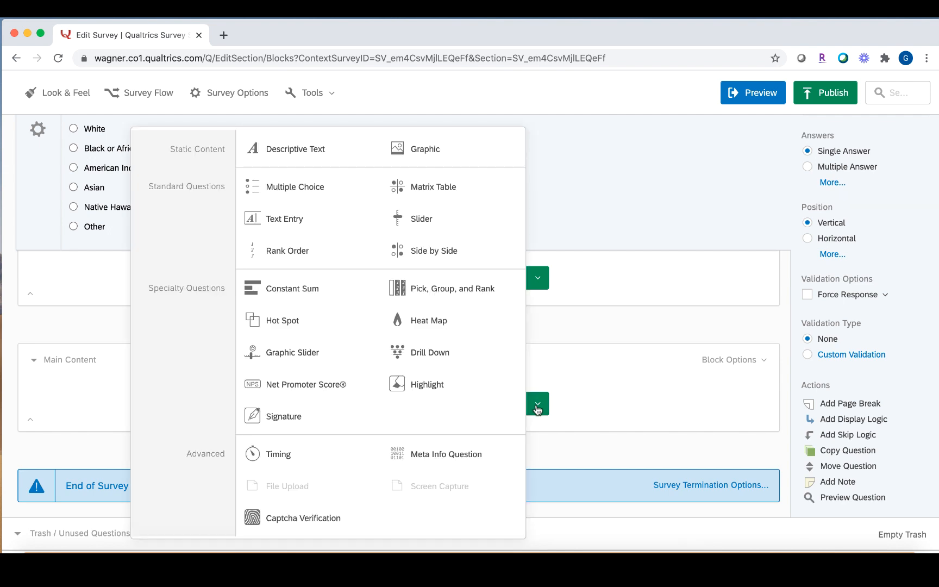
pyautogui.click(289, 156)
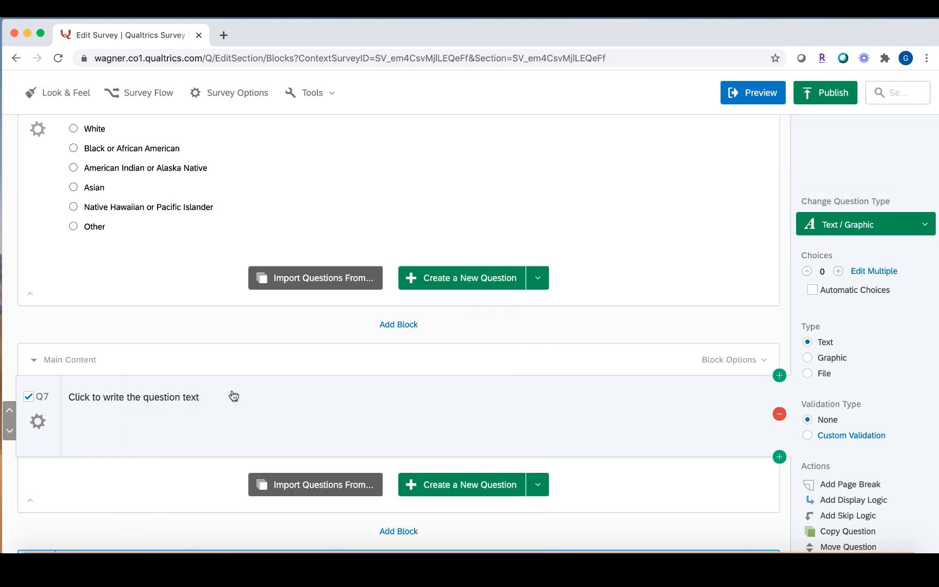
pyautogui.click(226, 401)
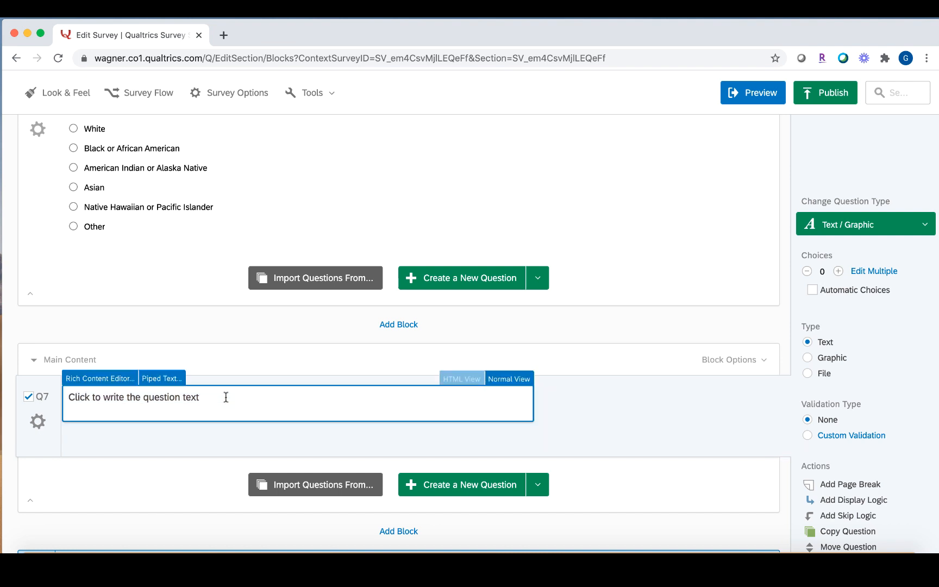
pyautogui.write('For the remainder of the survey you will be asked to describe your opinion on dorming based on your experience. Please answer these questions truthfully. Thank you!')
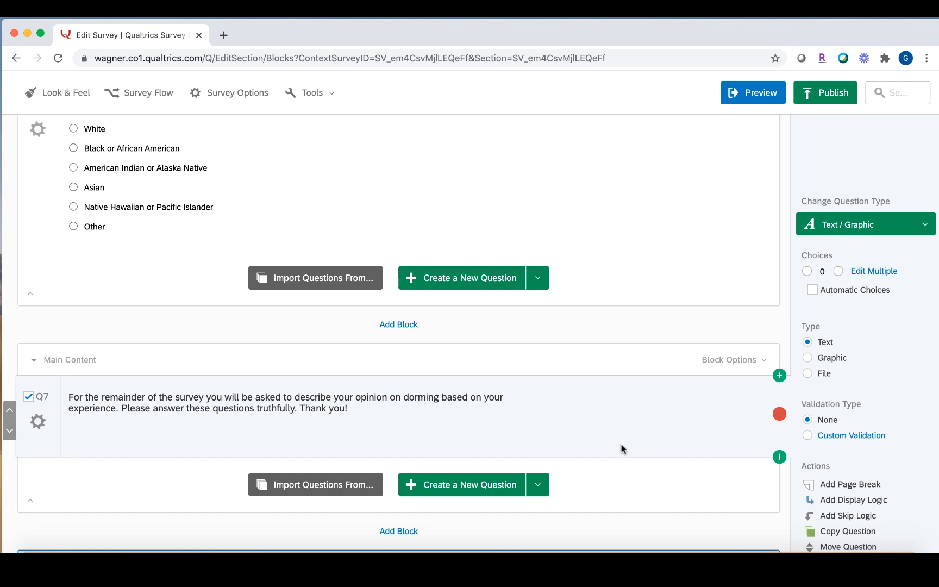
pyautogui.scroll(-2, 623, 449)
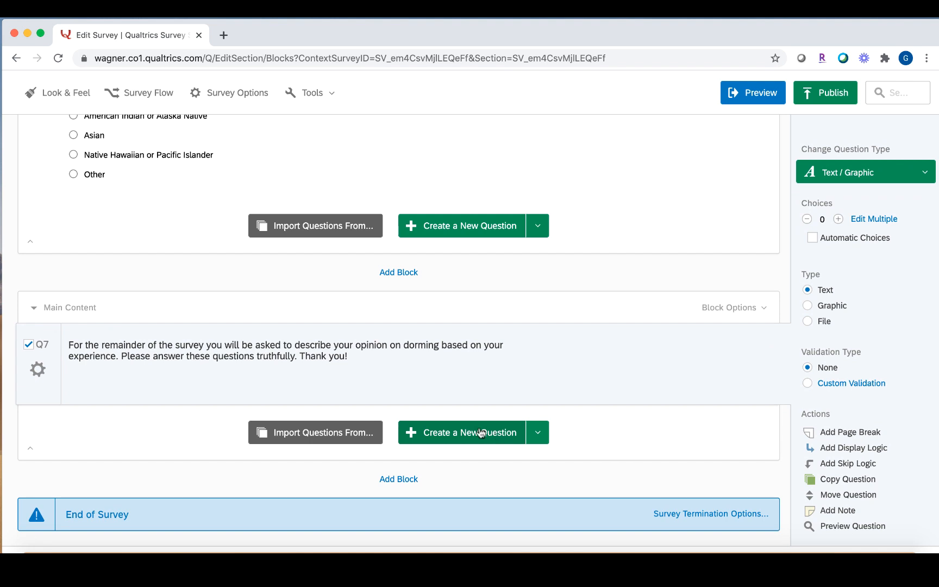
# Add multiple choice Q8 below Q7, 'Are you currently living in a dorm on campus?', with only Yes and No.
pyautogui.click(538, 438)
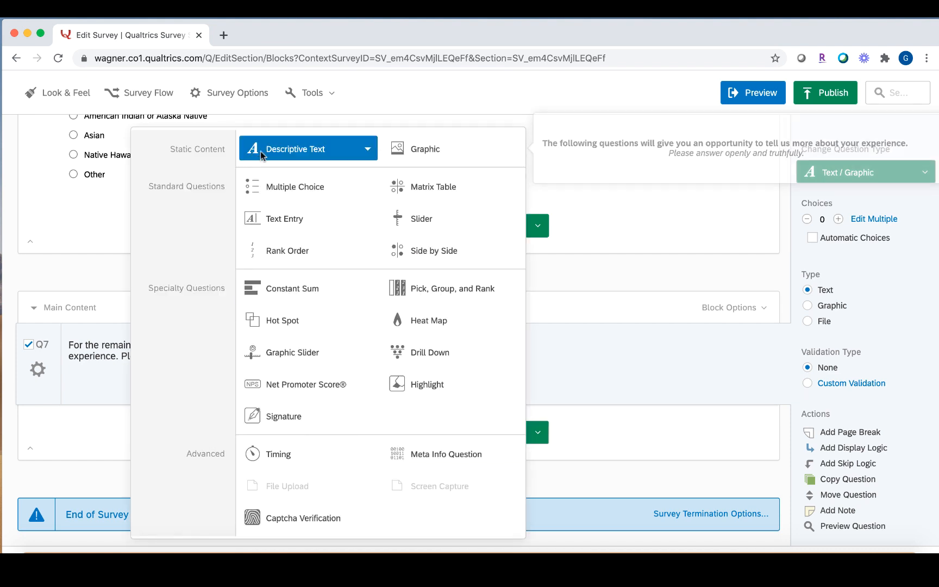
pyautogui.click(625, 417)
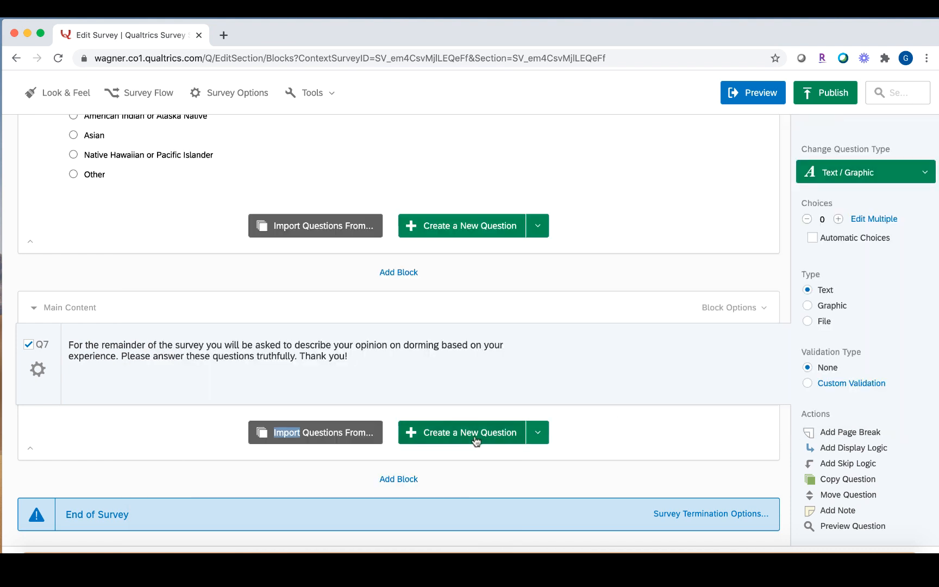
pyautogui.click(474, 435)
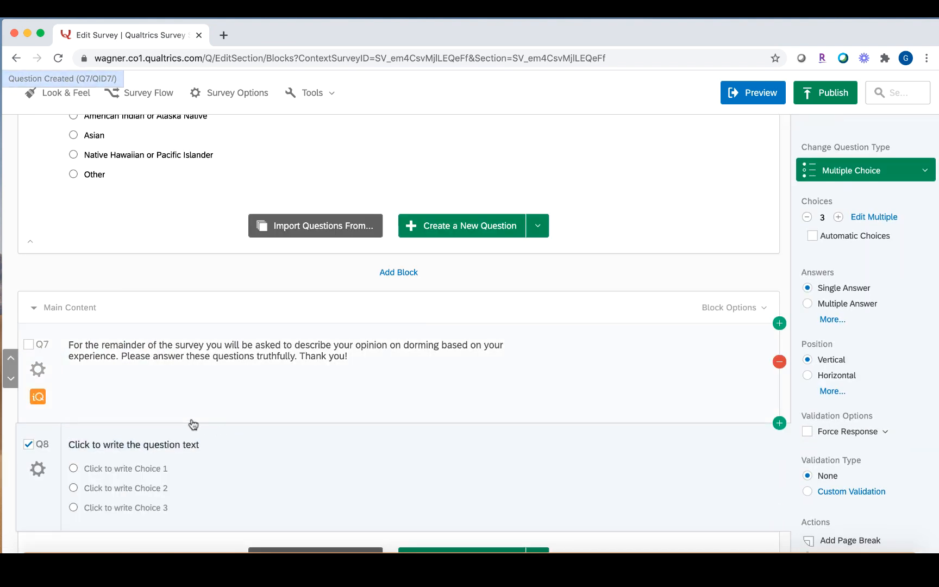
pyautogui.scroll(-1, 193, 424)
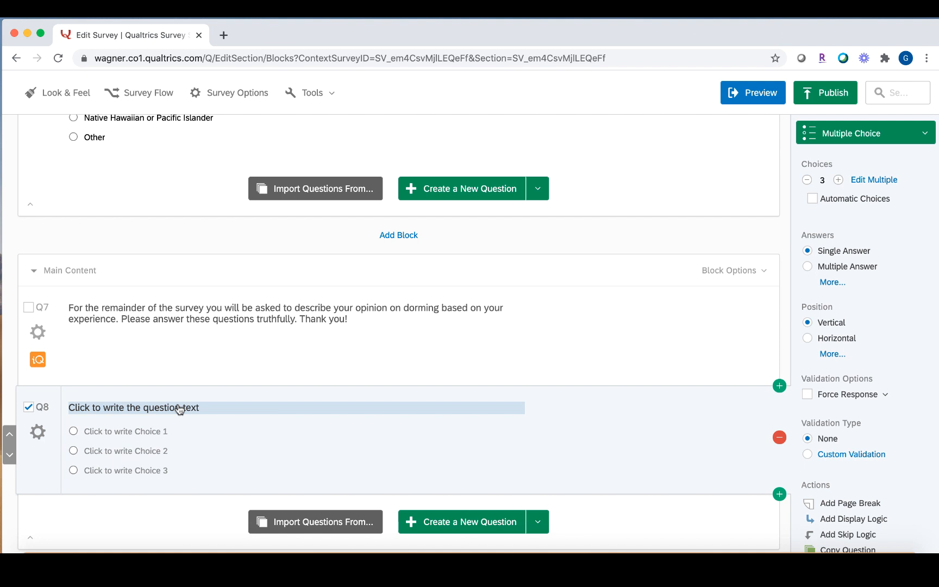
pyautogui.click(180, 410)
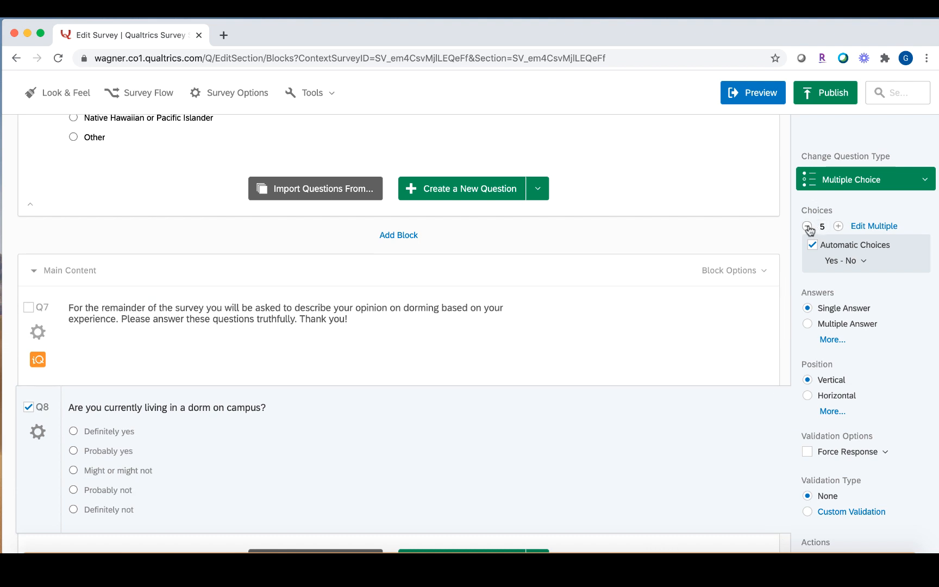
pyautogui.click(808, 227)
pyautogui.click(808, 226)
pyautogui.click(807, 227)
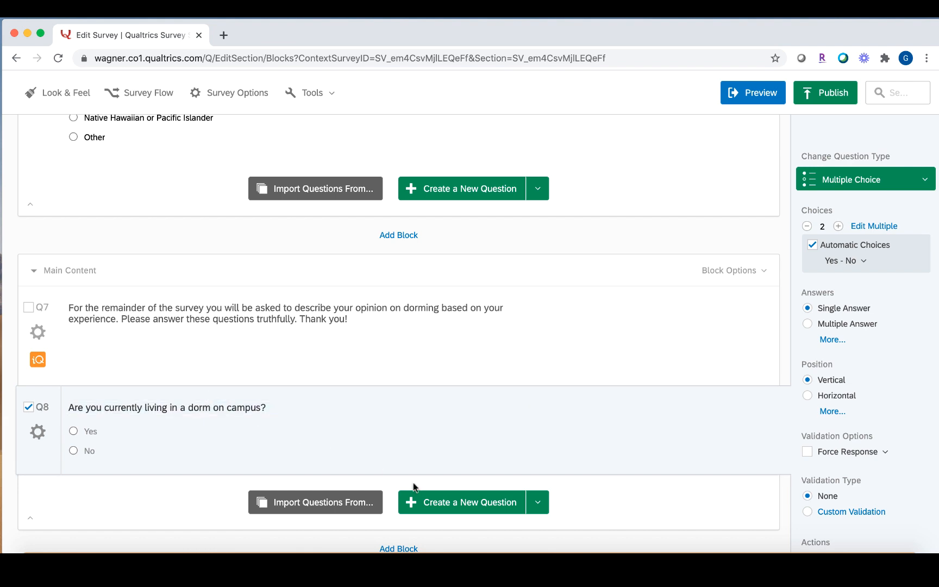
# Add a matrix table question Q9 to Main Content and paste in the dorming services rating question.
pyautogui.click(539, 511)
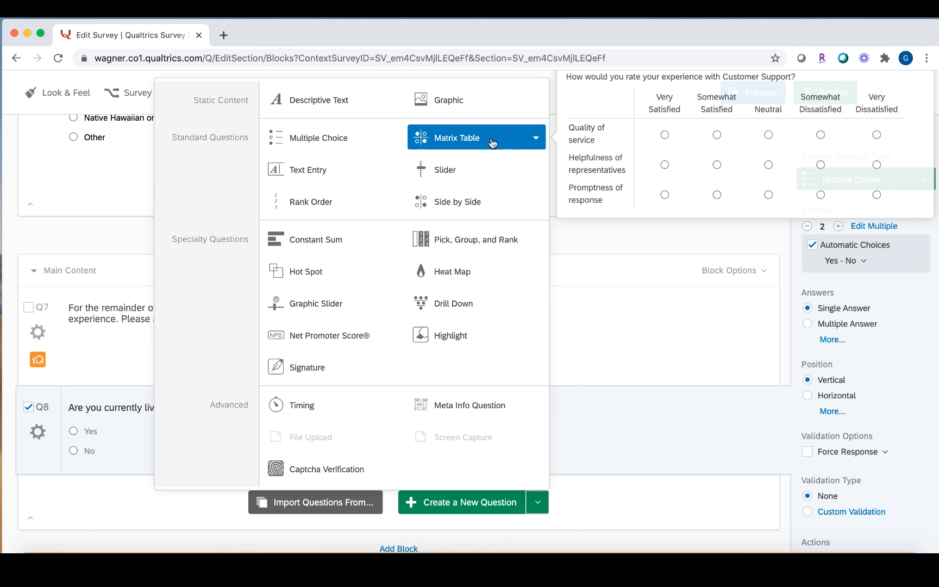
pyautogui.click(493, 143)
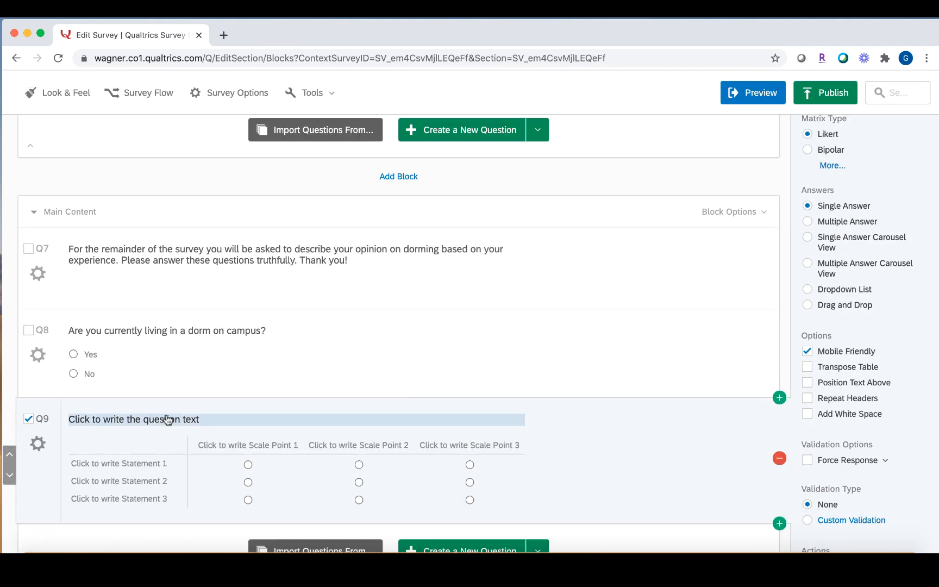
pyautogui.click(167, 419)
pyautogui.write('How would you rate the following services in regard to dorming on campus?')
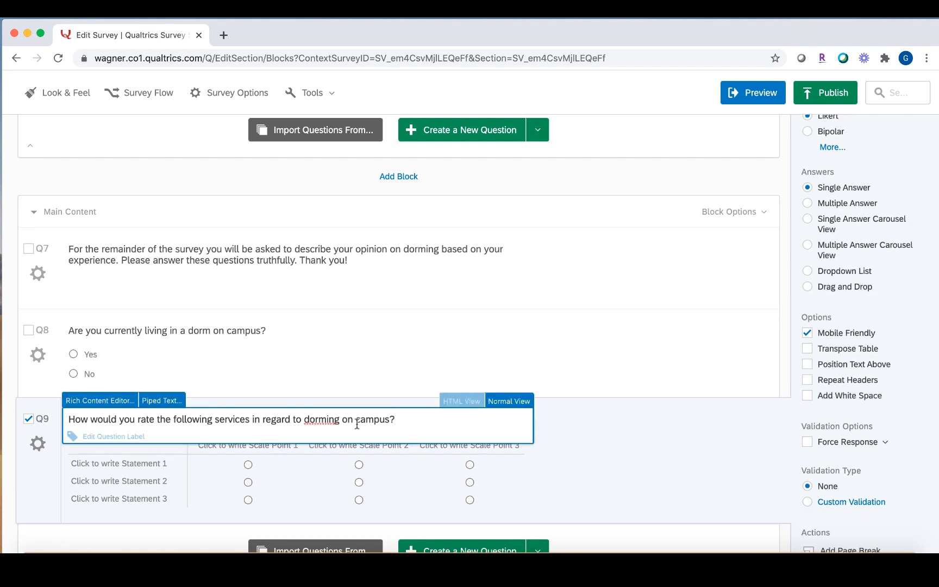
pyautogui.click(616, 453)
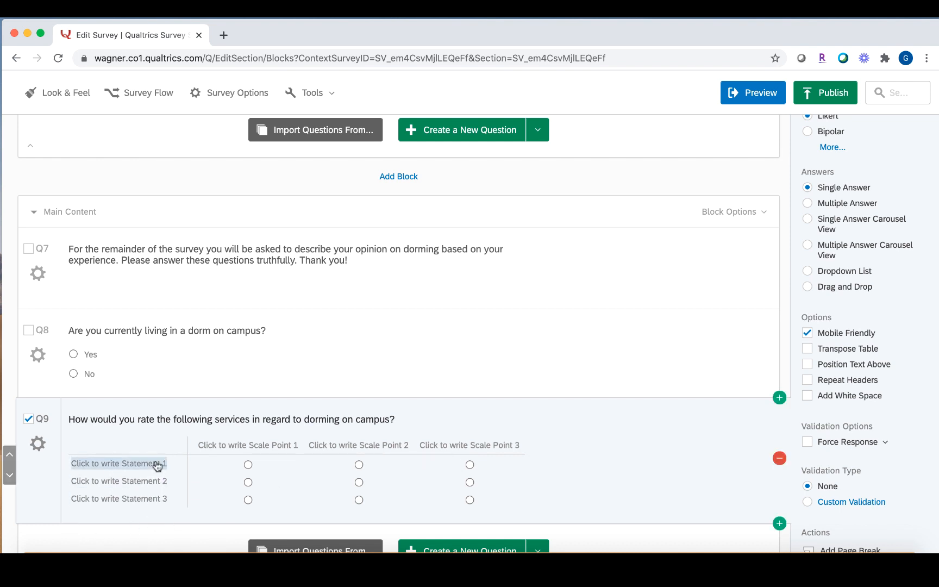
# Paste Q9's statements: Building Cleanliness, Building Management and Student Emotional Support.
pyautogui.click(129, 466)
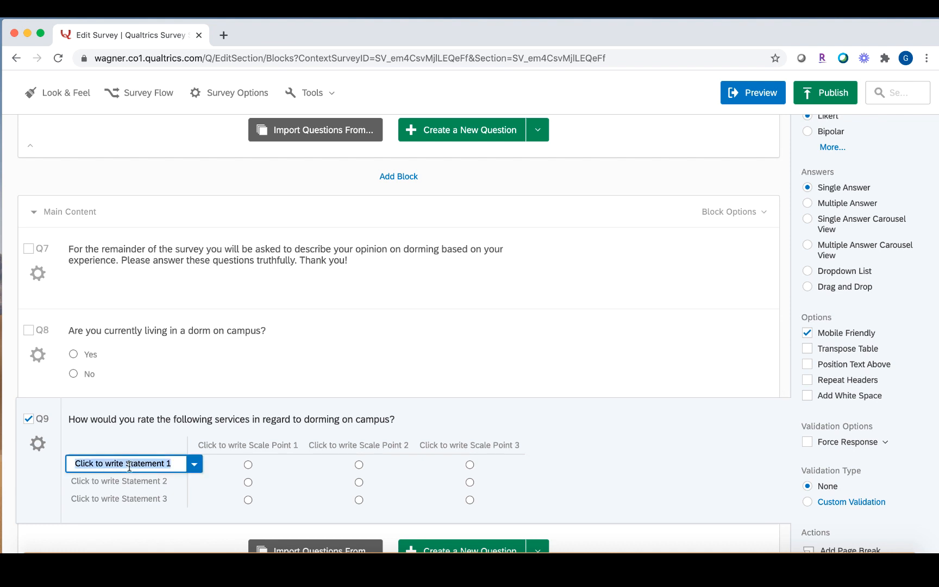
pyautogui.write('Building Cleanliness Building Management Student Emotional Support')
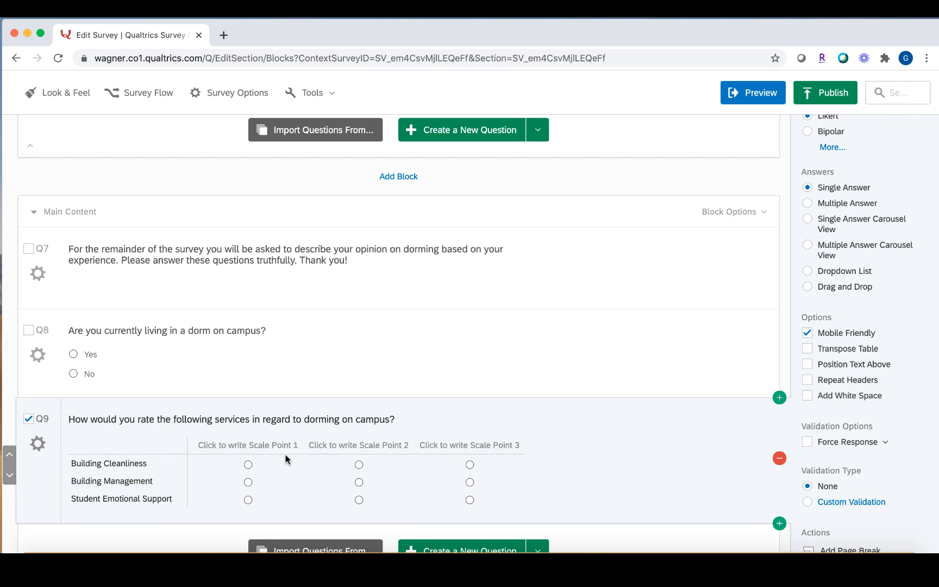
pyautogui.scroll(1, 353, 461)
pyautogui.scroll(-1, 353, 461)
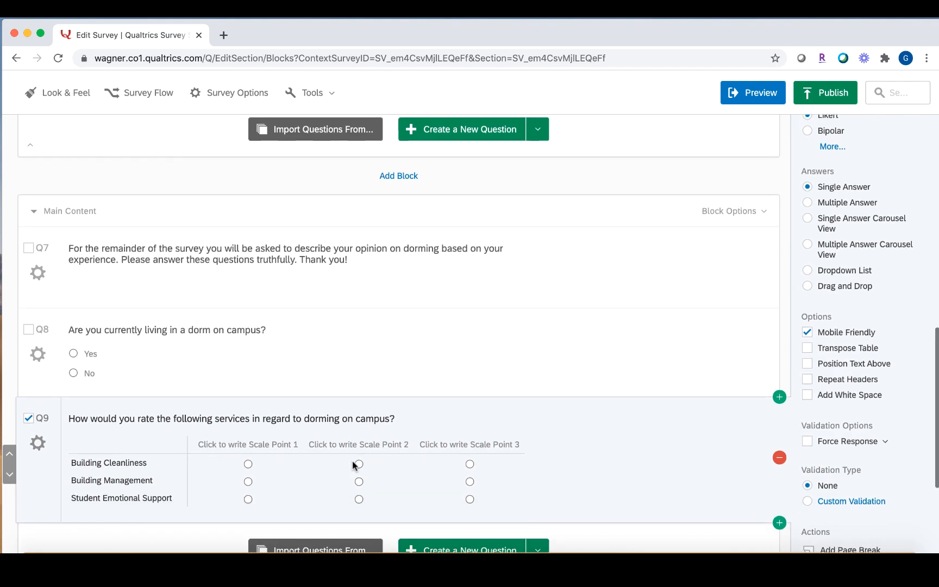
pyautogui.scroll(3, 485, 384)
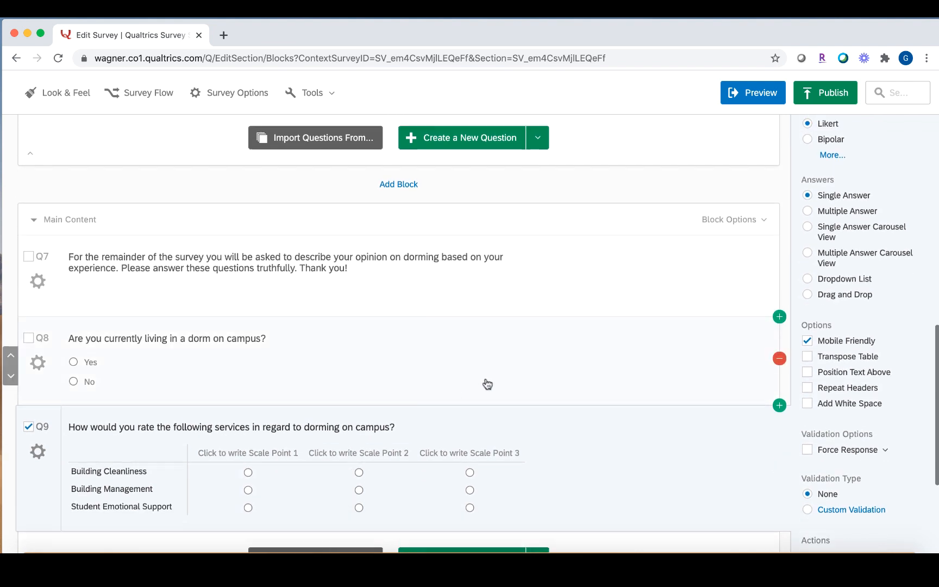
pyautogui.scroll(3, 484, 384)
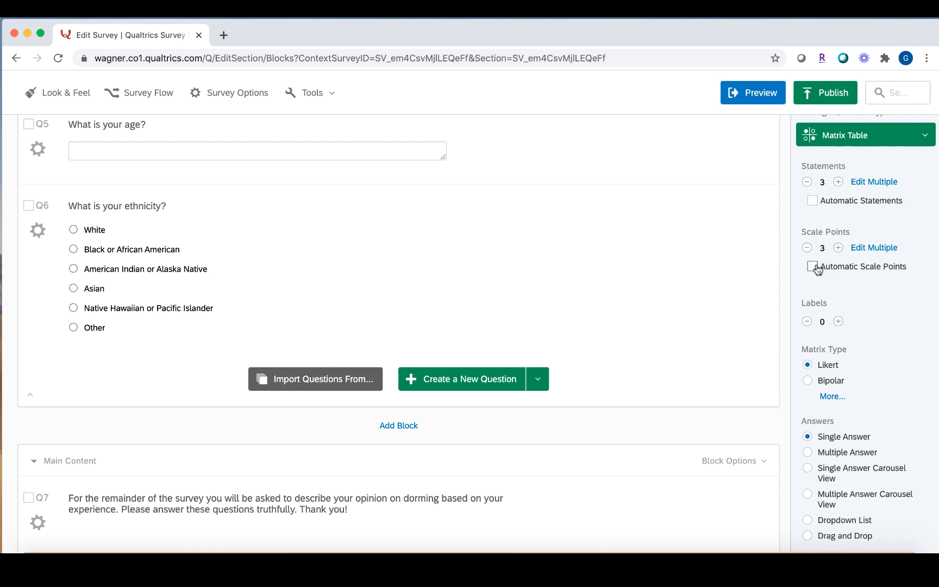
# Give Q9 automatic Dissatisfied - Satisfied scale points, trimmed to five from Extremely satisfied to Extremely dissatisfied.
pyautogui.click(839, 248)
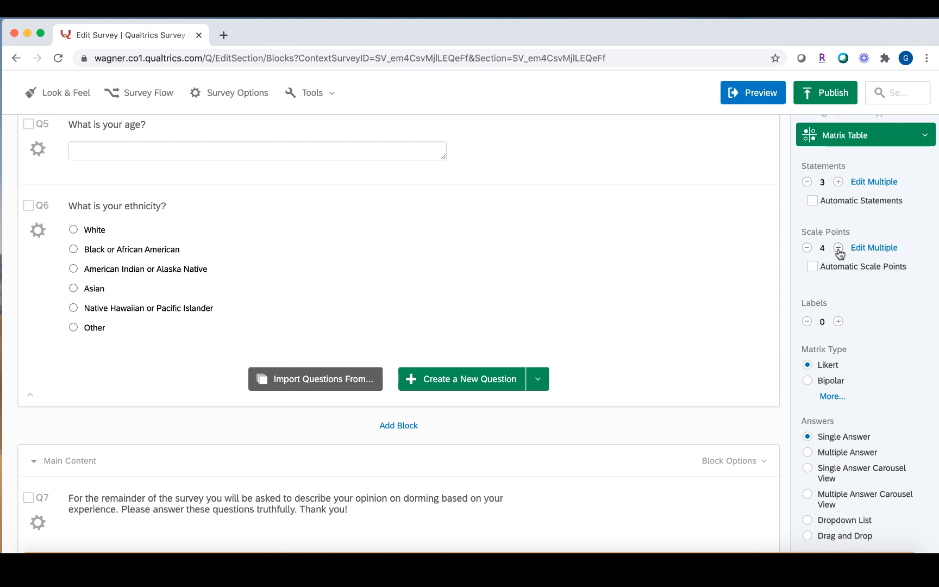
pyautogui.click(813, 267)
pyautogui.scroll(-5, 672, 326)
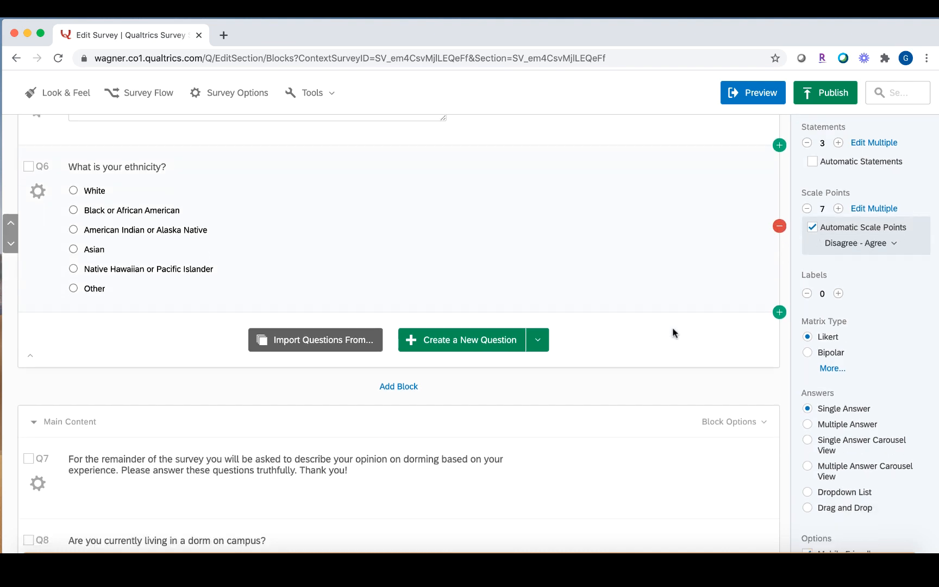
pyautogui.scroll(-2, 675, 333)
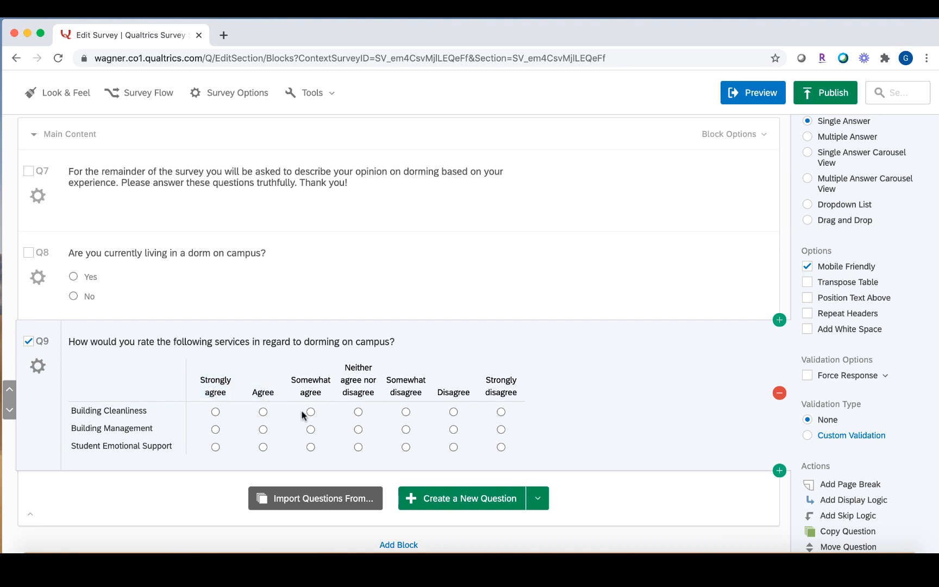
pyautogui.scroll(5, 572, 379)
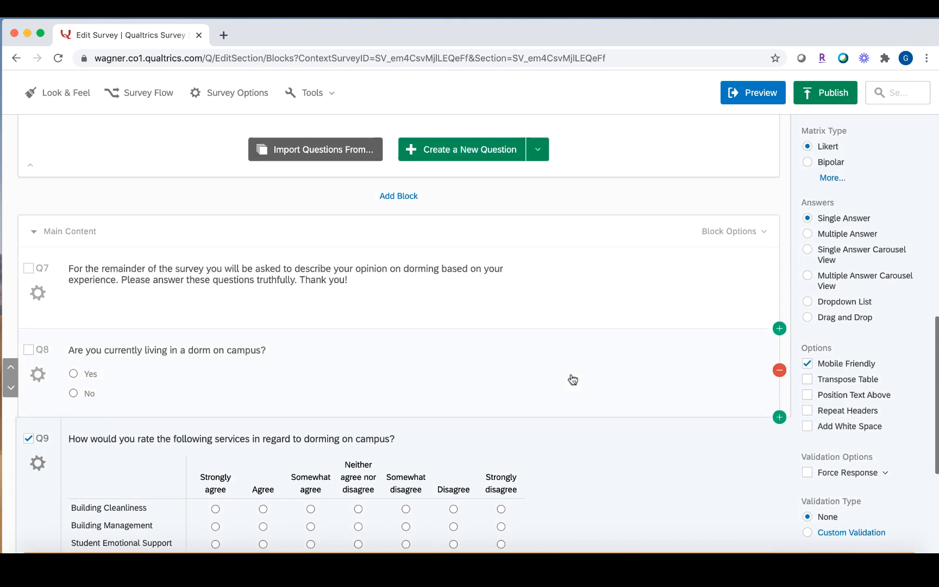
pyautogui.scroll(1, 576, 375)
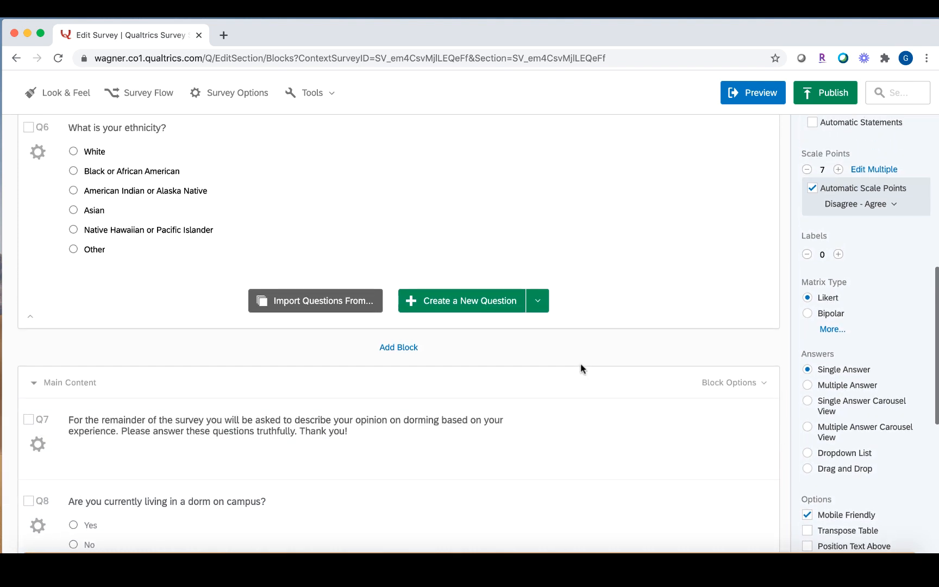
pyautogui.click(890, 211)
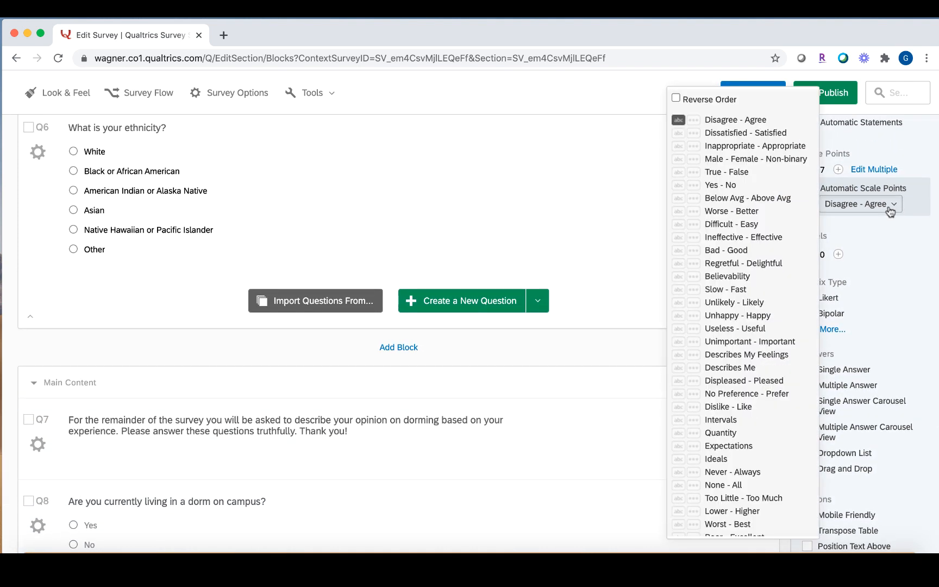
pyautogui.click(794, 133)
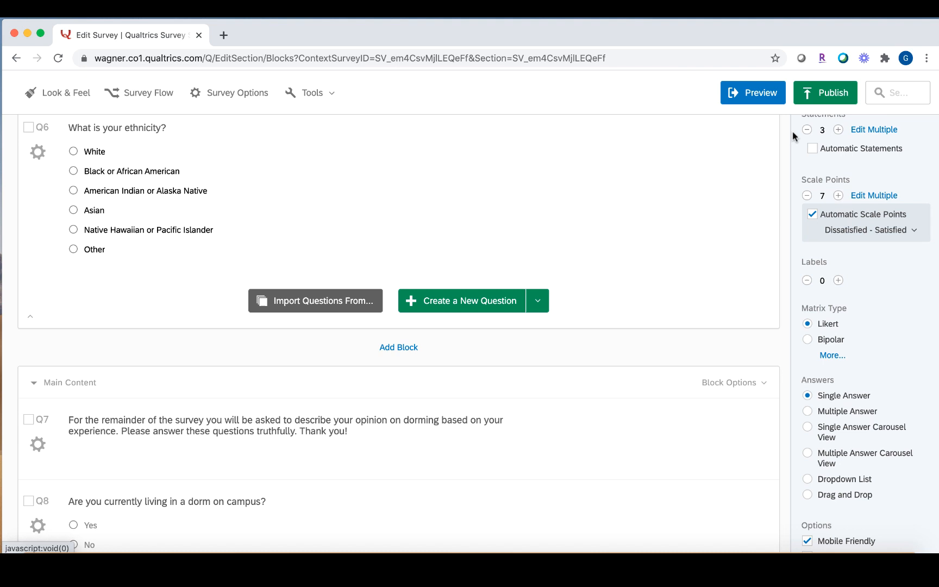
pyautogui.doubleClick(808, 196)
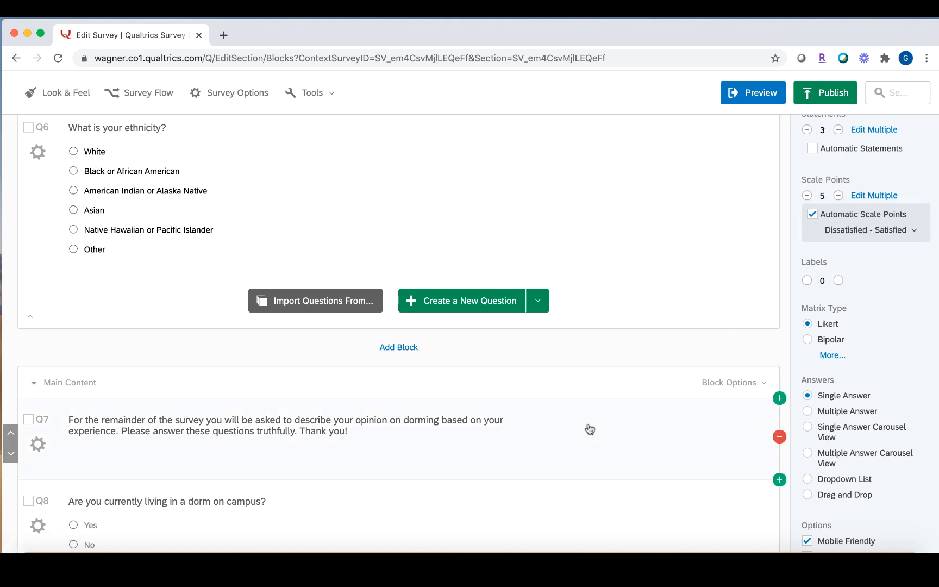
pyautogui.scroll(-3, 588, 427)
pyautogui.scroll(-2, 588, 423)
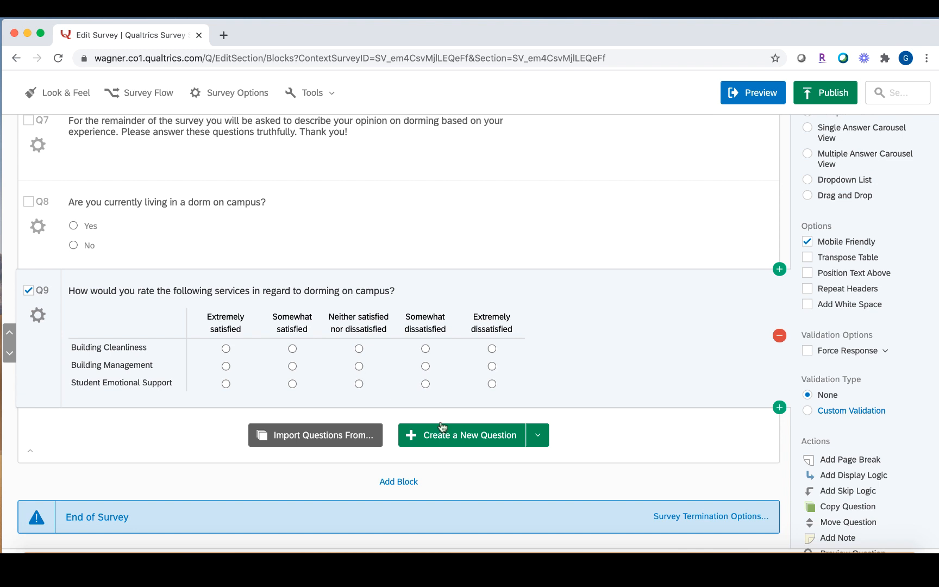
# Add Q10 after Q9 asking how long the respondent has been dorming on campus.
pyautogui.click(480, 441)
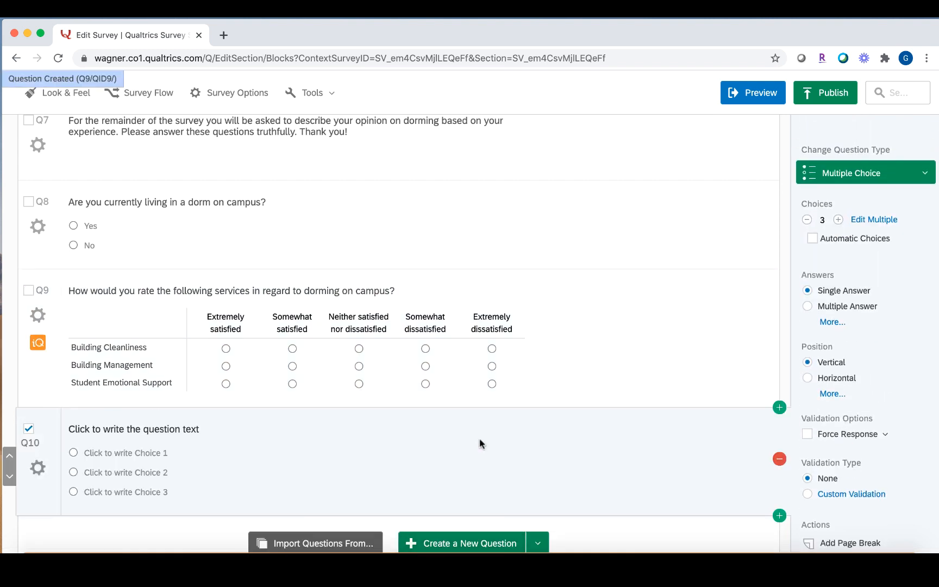
pyautogui.click(204, 427)
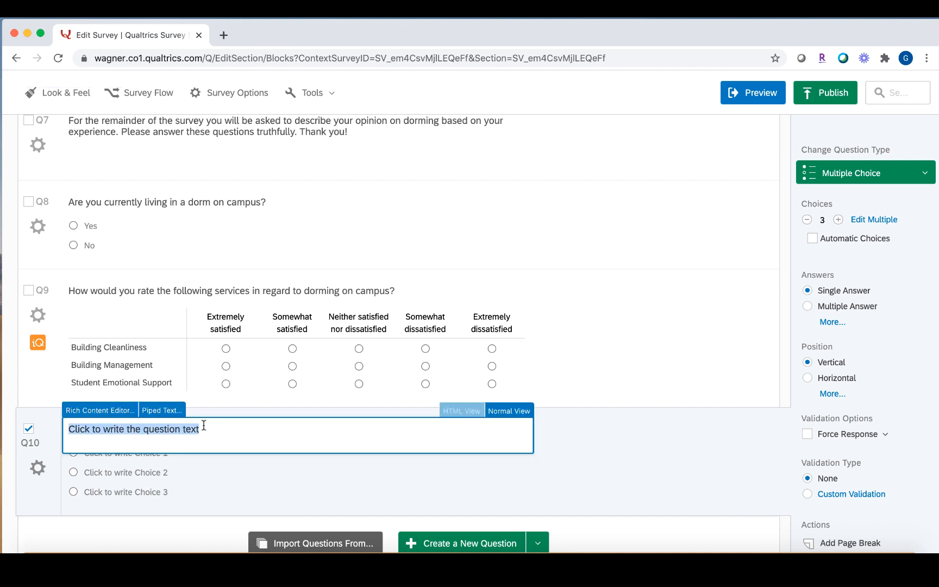
pyautogui.write('How long have you been dorming on campus?')
pyautogui.click(649, 465)
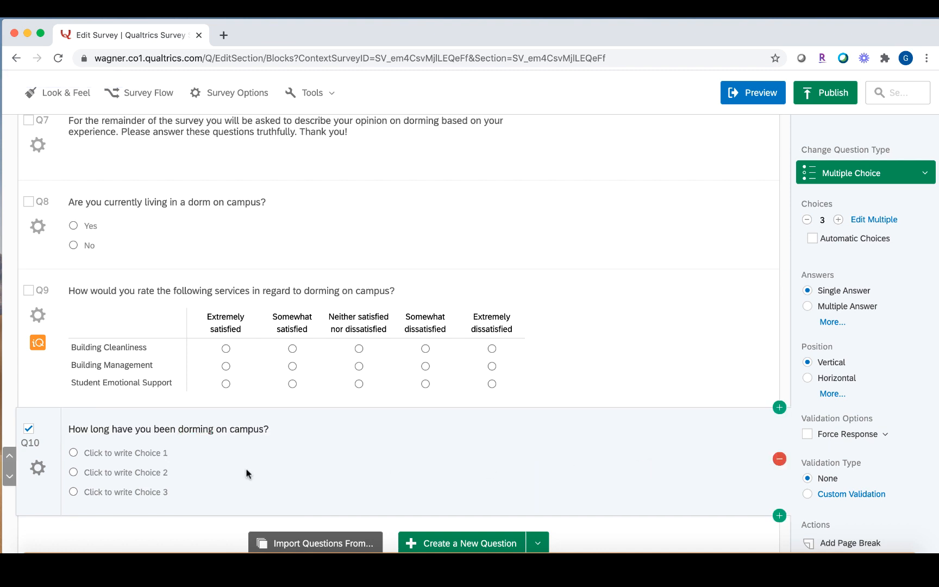
# Enter Q10's answer choices: 1 year, 2 years and 3 or more.
pyautogui.click(153, 454)
pyautogui.write('1 year')
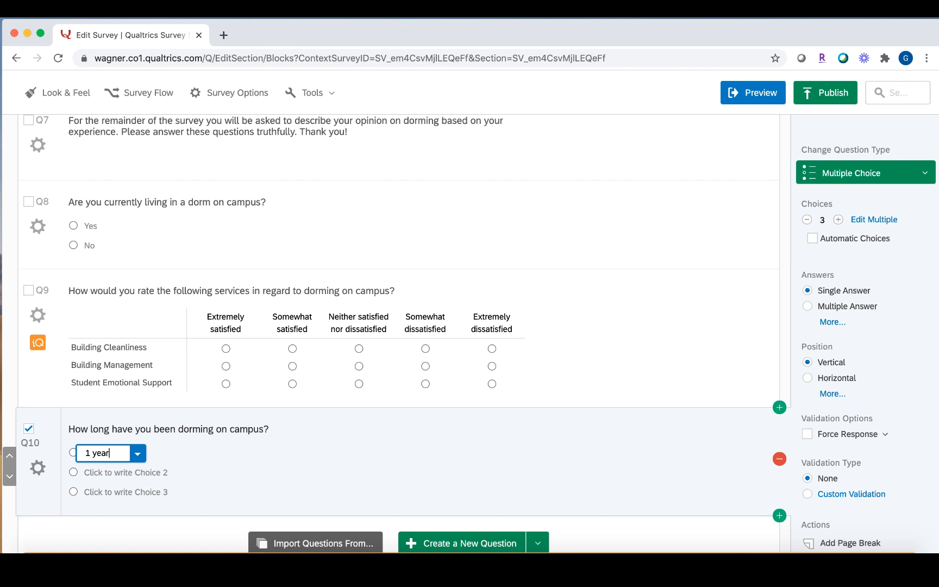
pyautogui.click(135, 473)
pyautogui.write('2 years')
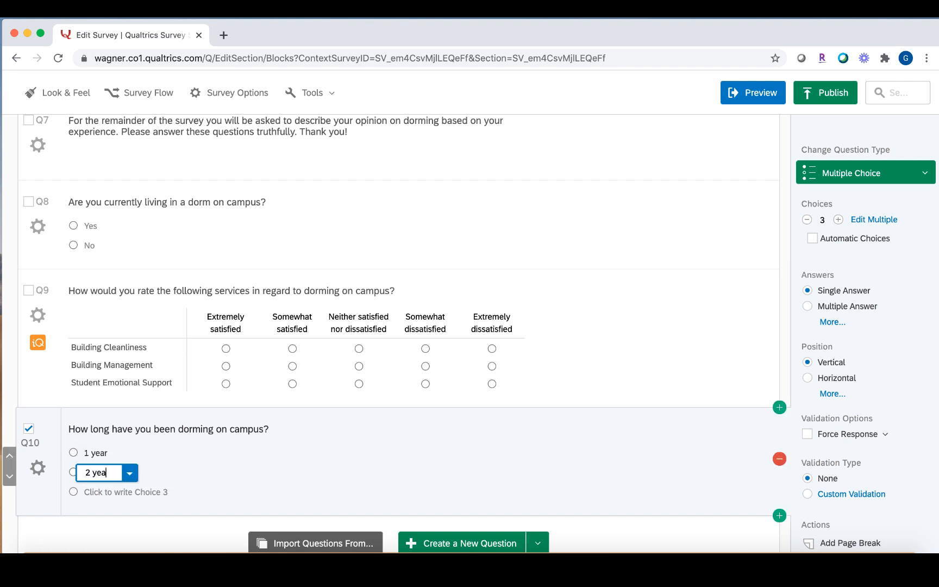
pyautogui.click(131, 493)
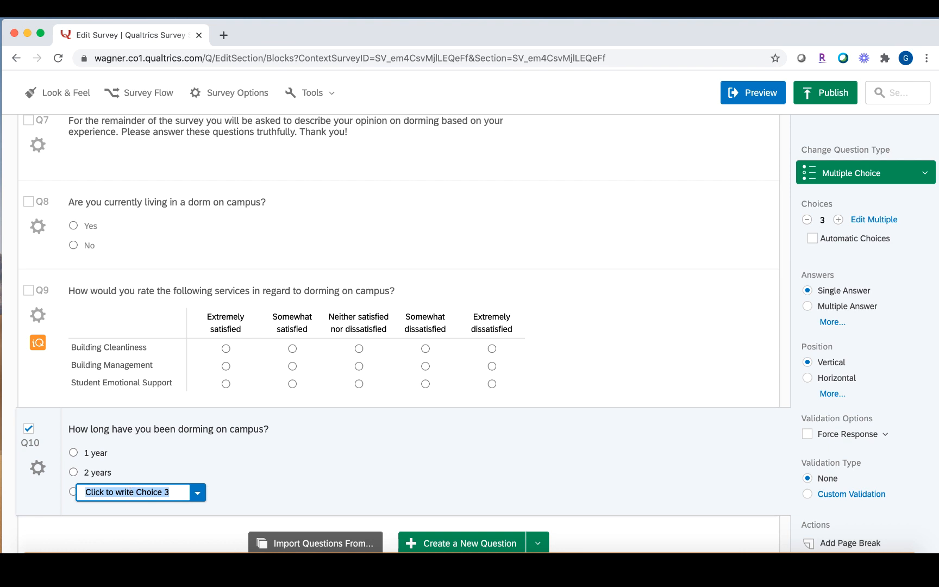
pyautogui.write('3 or moere')
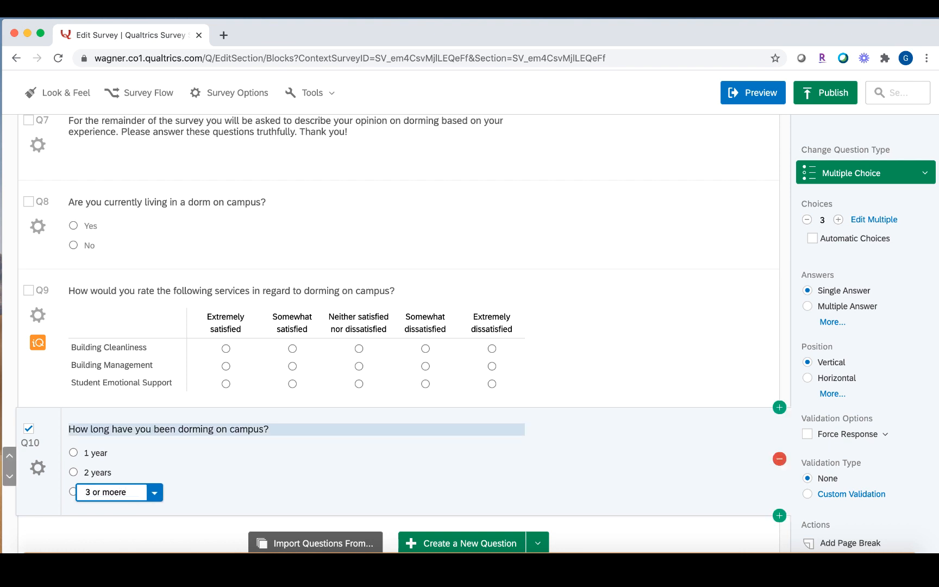
pyautogui.press('BackSpace')
pyautogui.press('BackSpace')
pyautogui.press('BackSpace')
pyautogui.write('re')
pyautogui.click(246, 496)
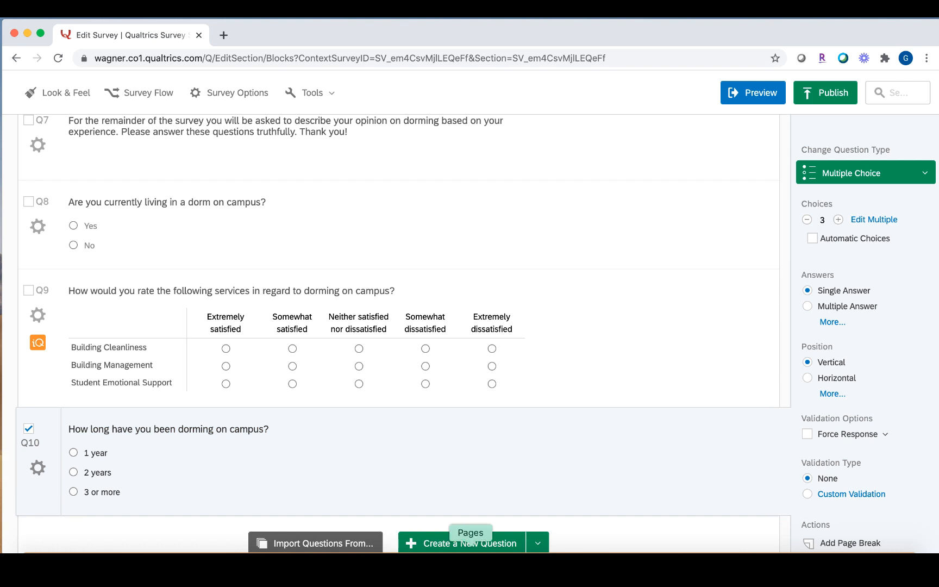
pyautogui.click(471, 542)
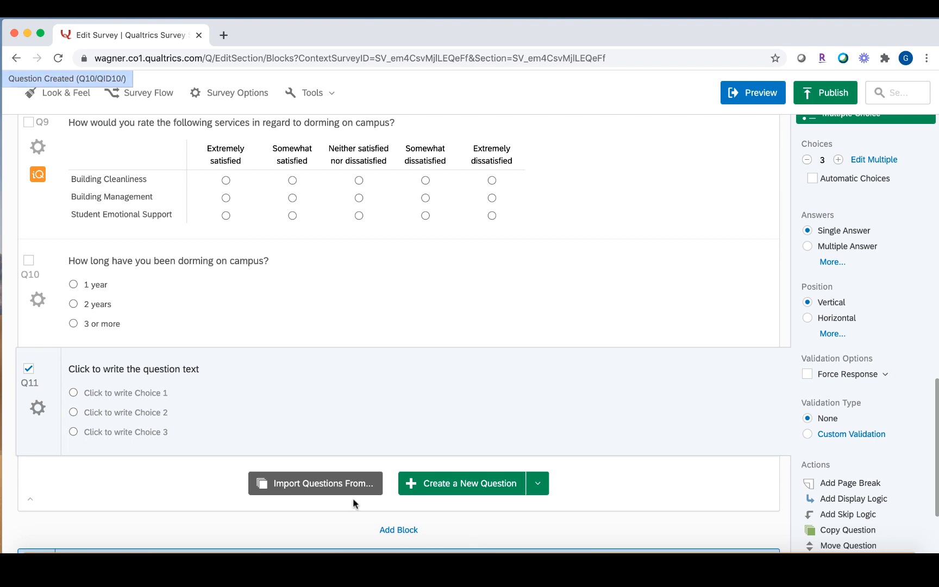
# Word Q11 'Would you recommend dorming at this institution to a friend?' and apply the automatic Yes - No choice set.
pyautogui.click(178, 369)
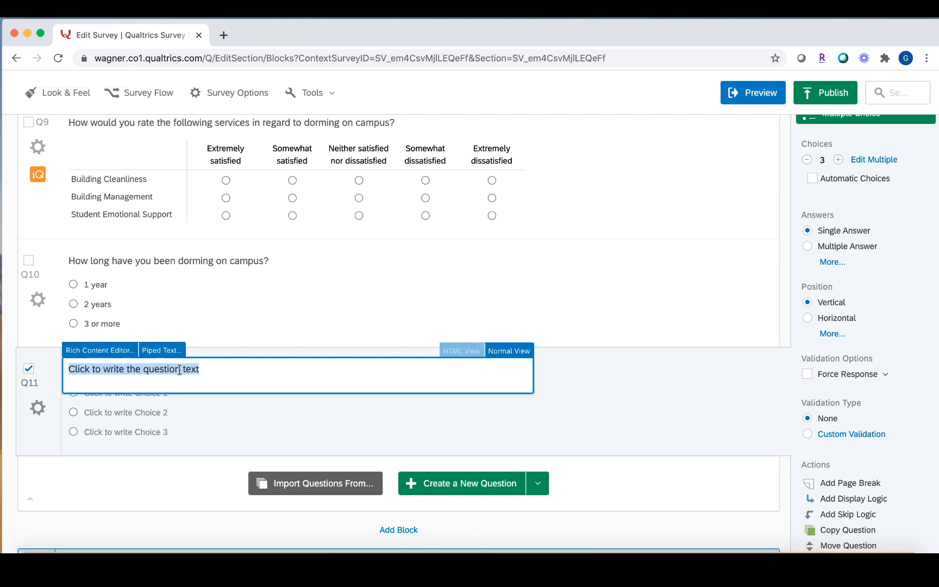
pyautogui.write('Would you recommend dorming at this institution to a friend?')
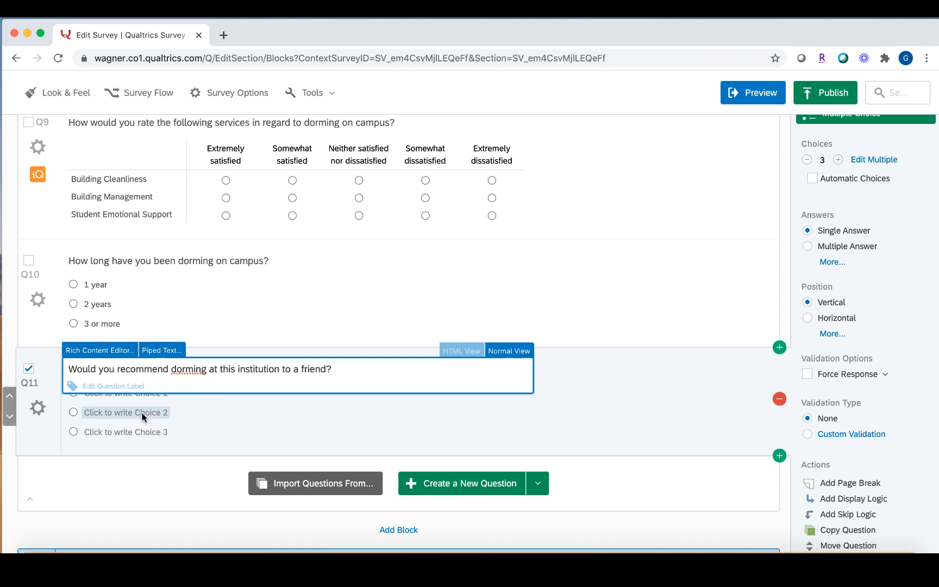
pyautogui.click(156, 451)
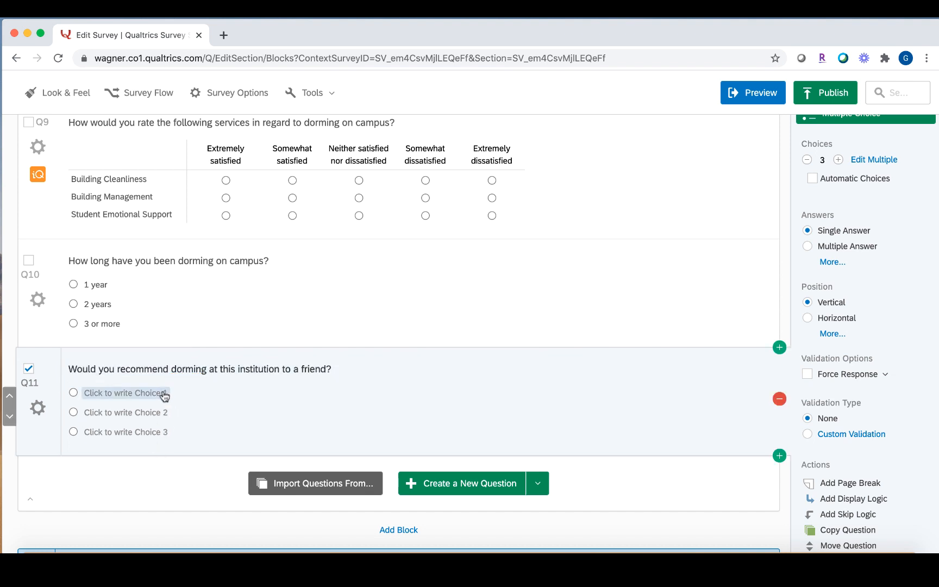
pyautogui.click(813, 179)
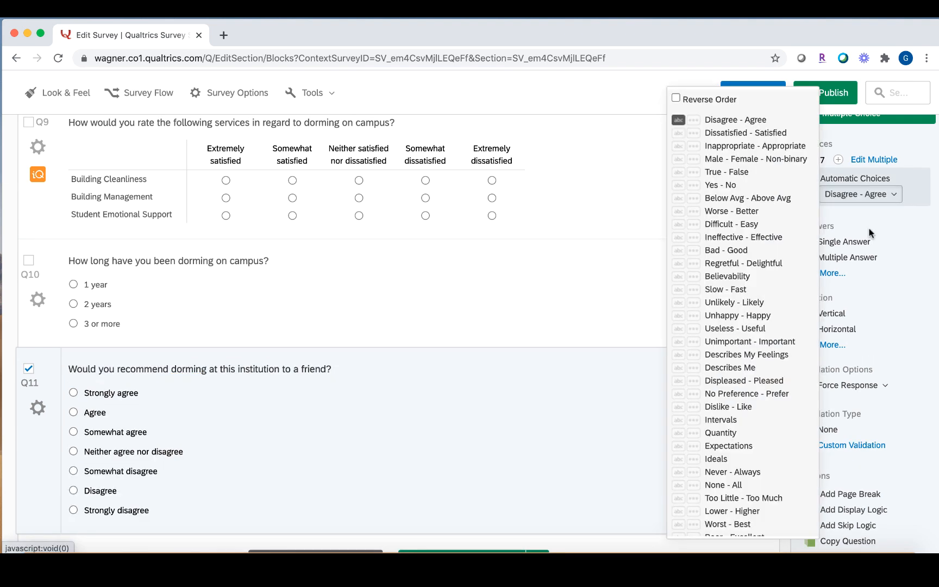
pyautogui.click(861, 199)
pyautogui.click(723, 185)
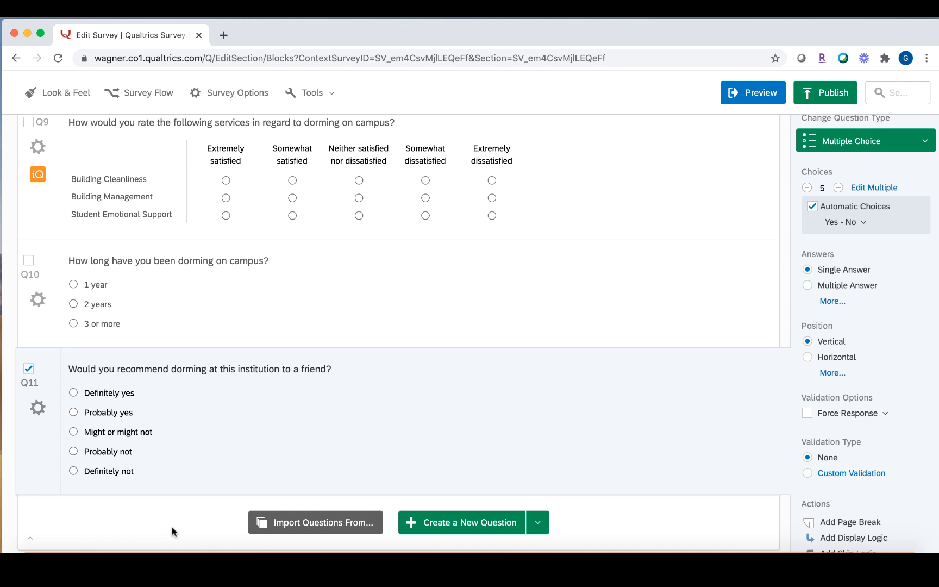
pyautogui.scroll(7, 172, 526)
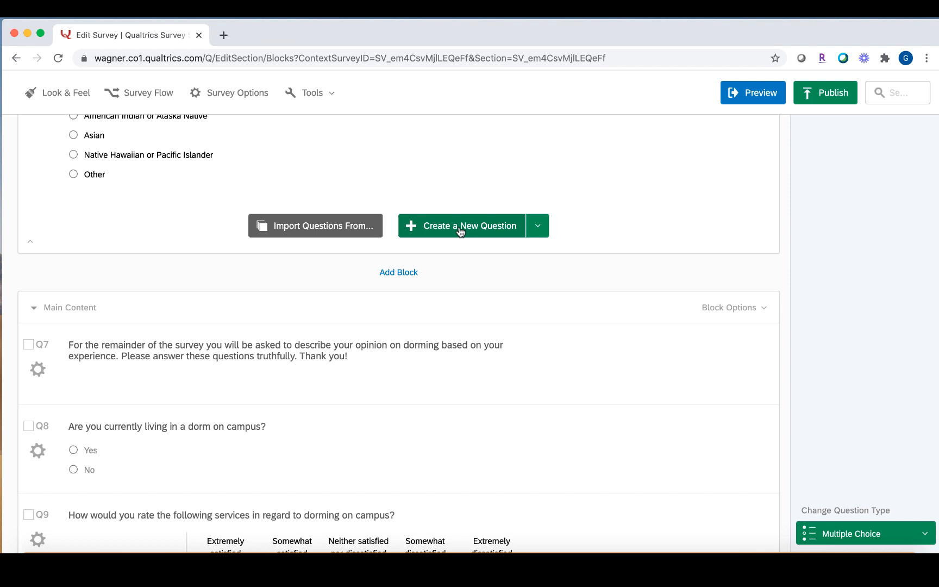
# Select consent question Q1 and show its gear options menu.
pyautogui.scroll(7, 461, 233)
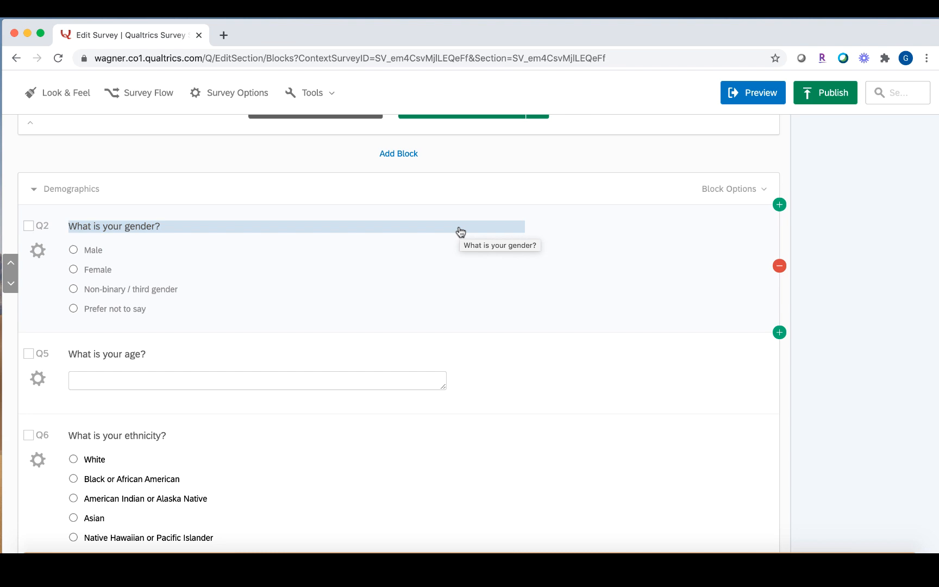
pyautogui.scroll(5, 461, 232)
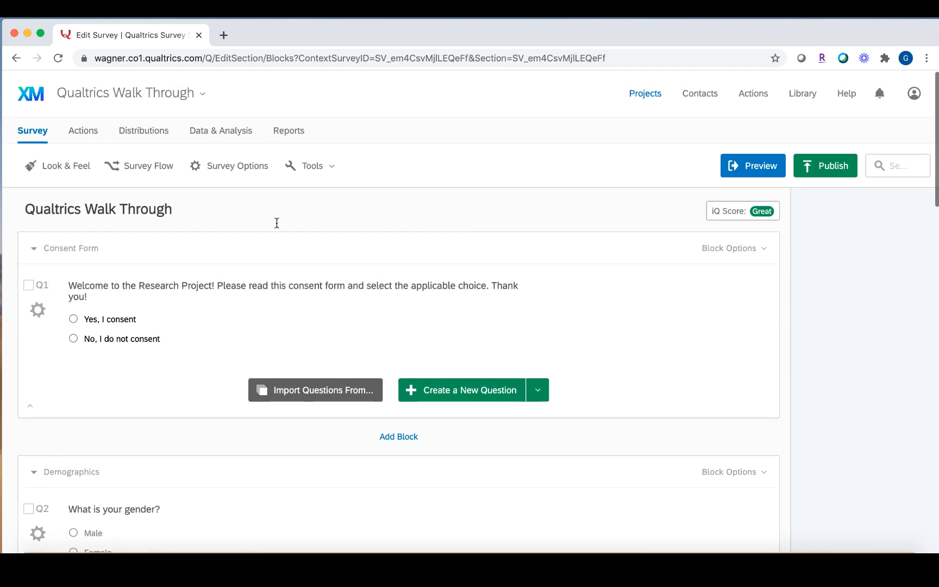
pyautogui.click(195, 272)
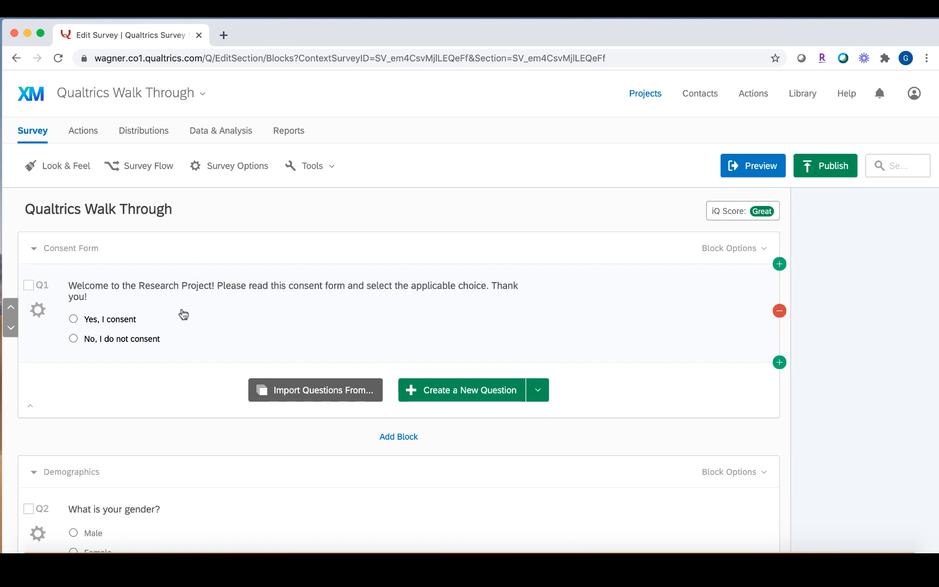
pyautogui.click(38, 310)
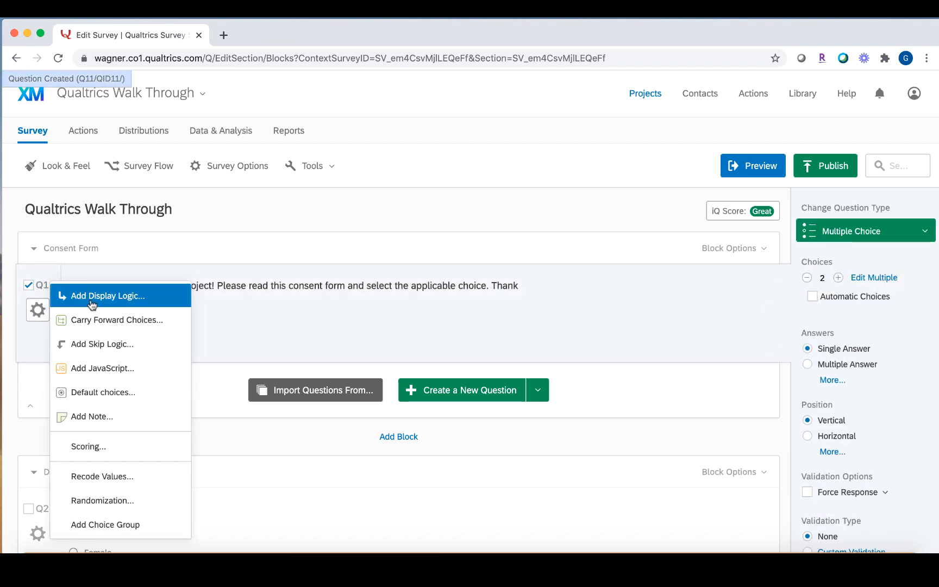
# Add Q1 skip logic sending Yes, I consent to End of Block.
pyautogui.click(127, 345)
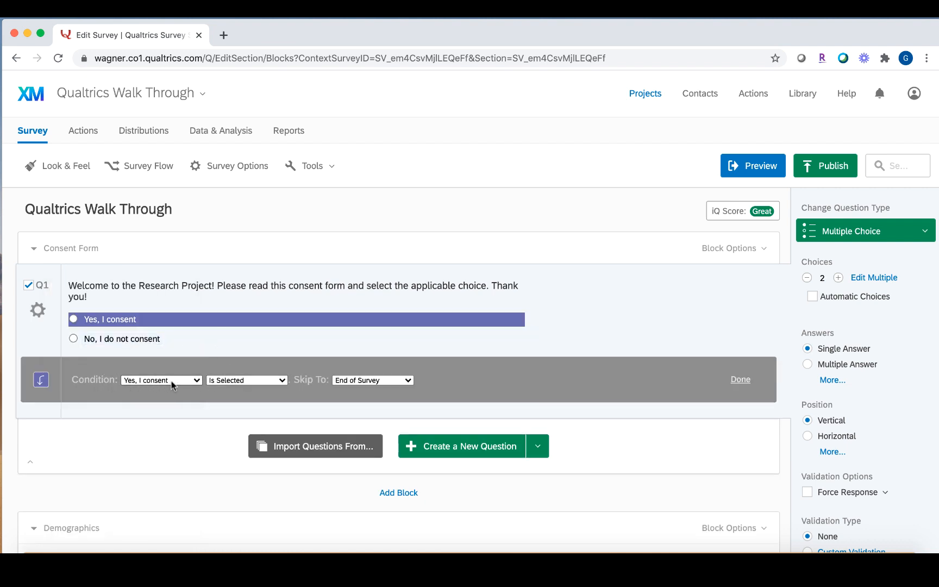
pyautogui.click(382, 380)
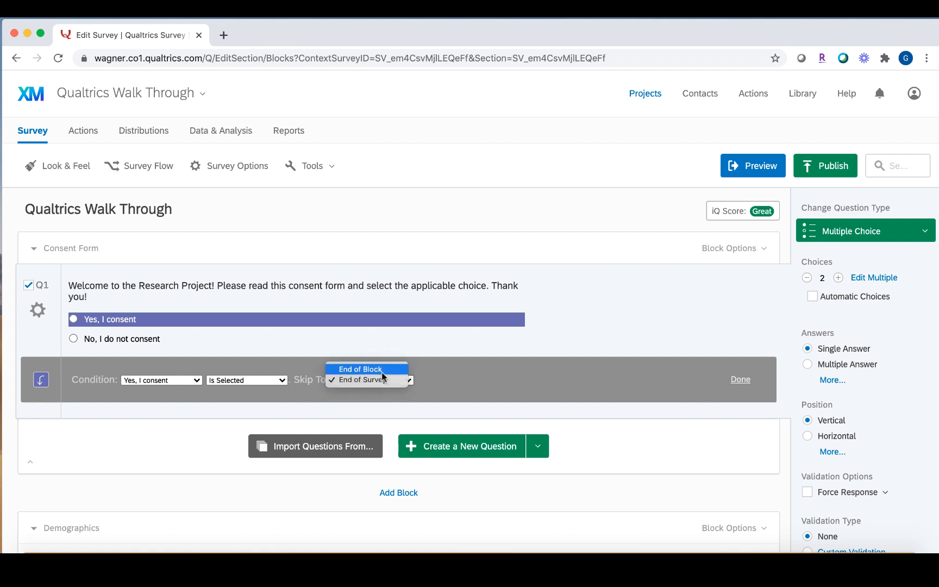
pyautogui.click(383, 370)
pyautogui.click(740, 380)
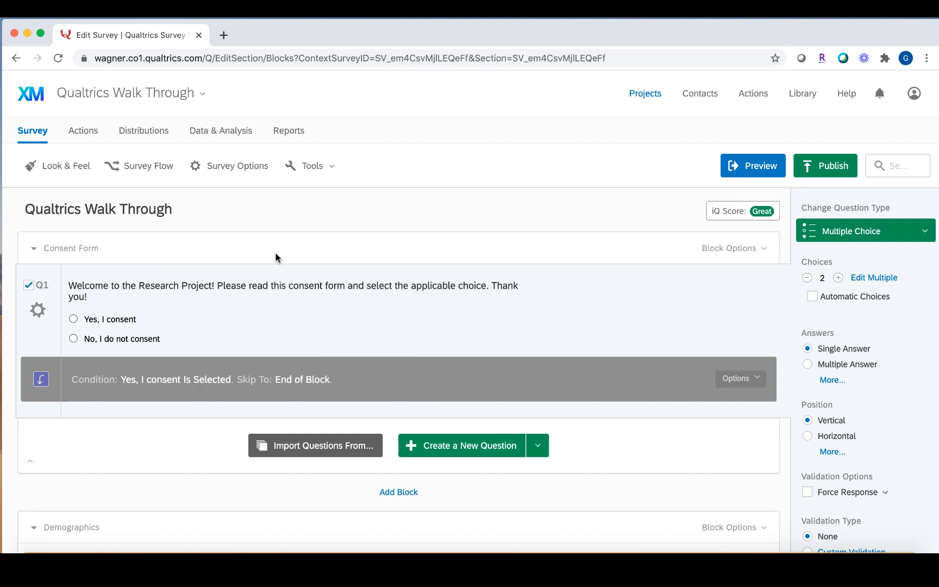
# Add a second Q1 skip rule sending No, I do not consent to End of Survey.
pyautogui.click(41, 314)
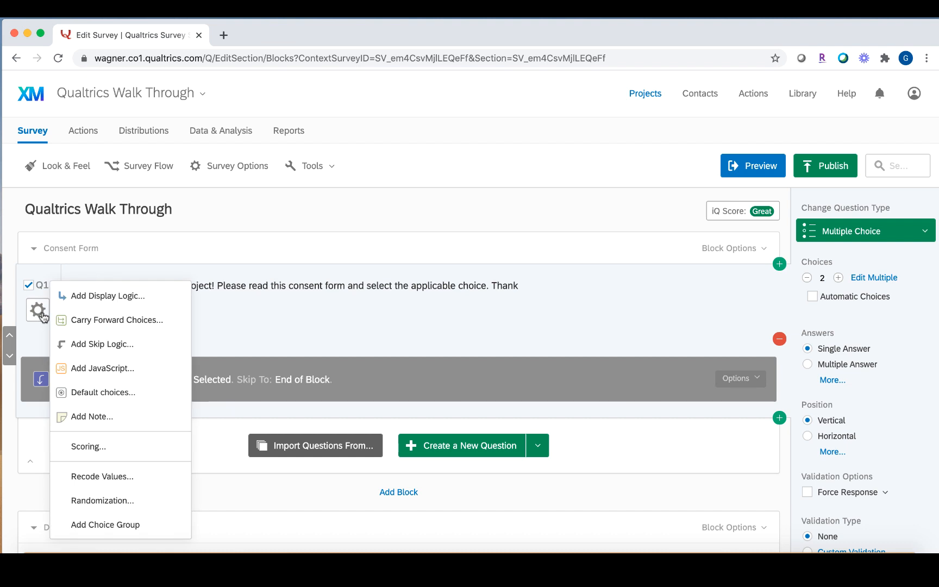
pyautogui.click(77, 344)
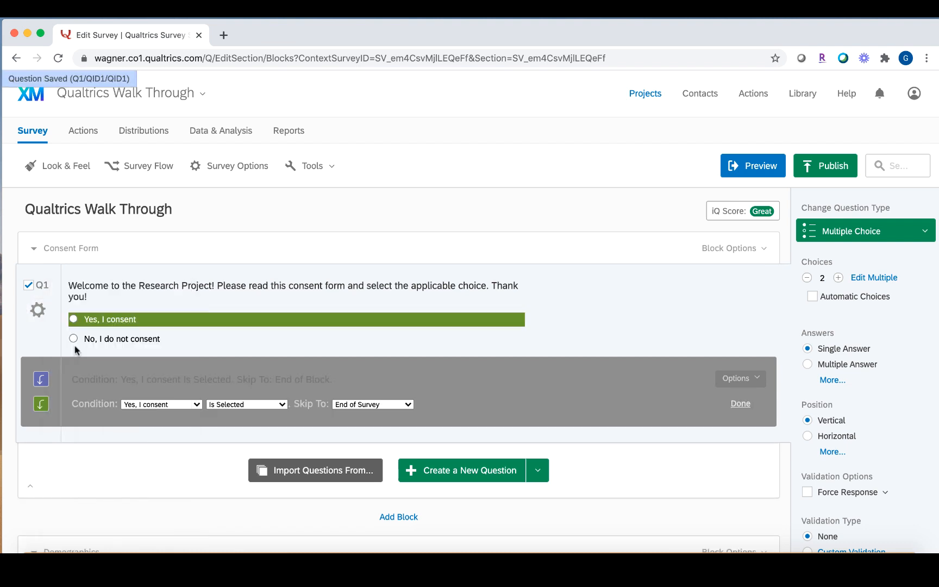
pyautogui.click(163, 405)
pyautogui.click(163, 415)
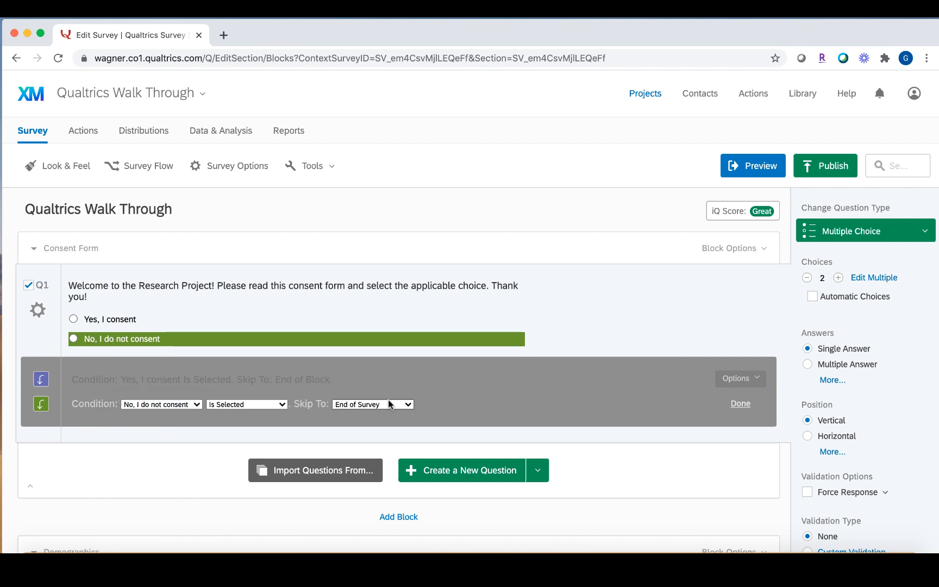
pyautogui.click(740, 405)
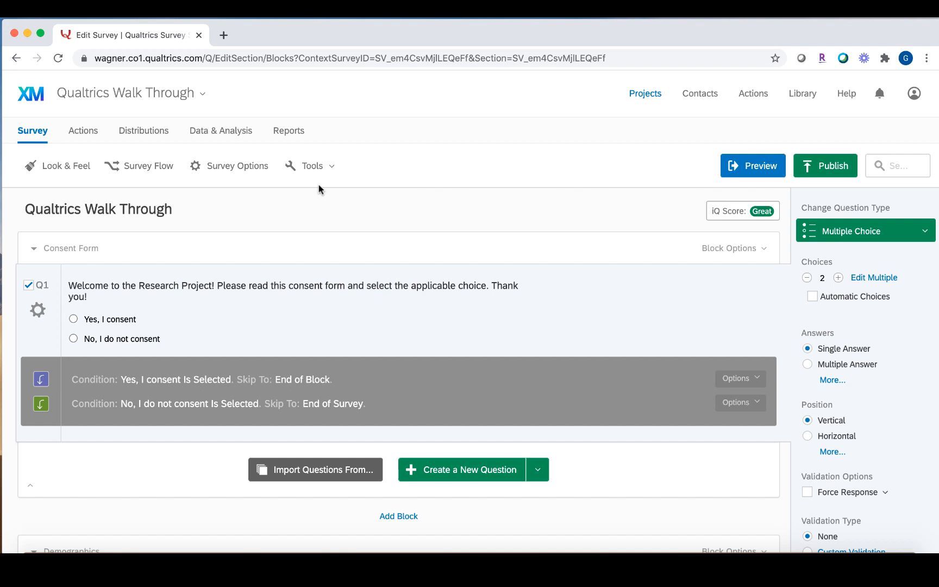
pyautogui.scroll(-15, 318, 184)
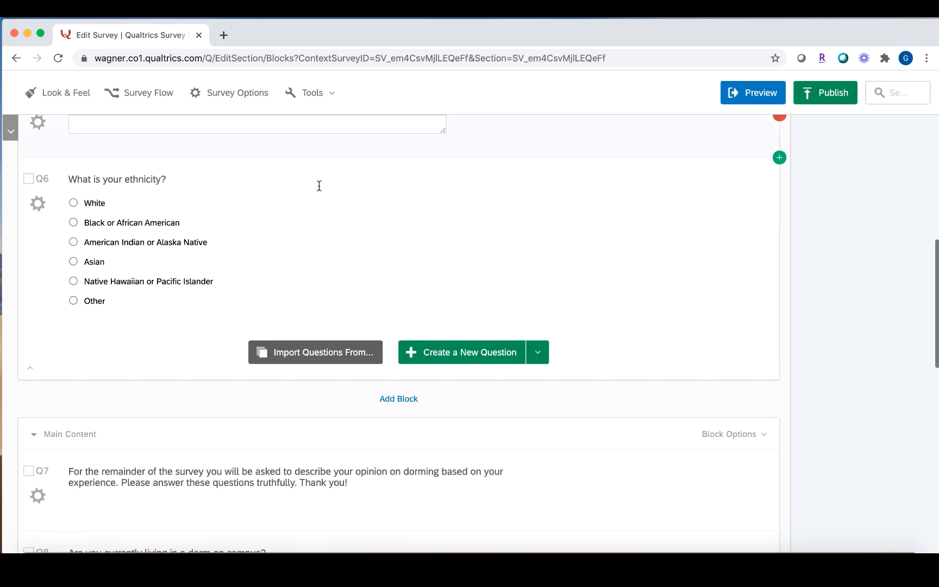
# Give Q9 display logic so it appears only if Yes is selected on dorm question Q8.
pyautogui.scroll(-12, 320, 186)
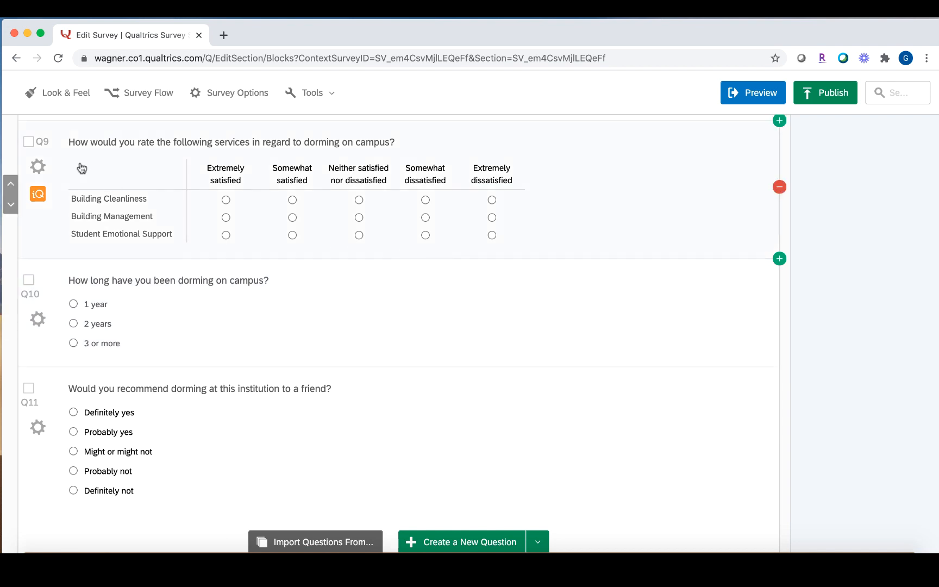
pyautogui.click(39, 170)
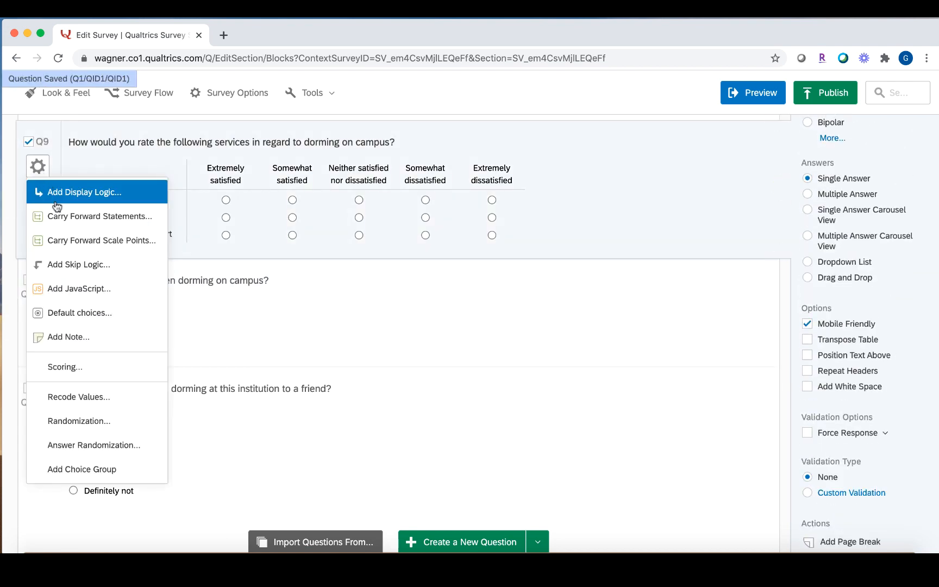
pyautogui.click(60, 189)
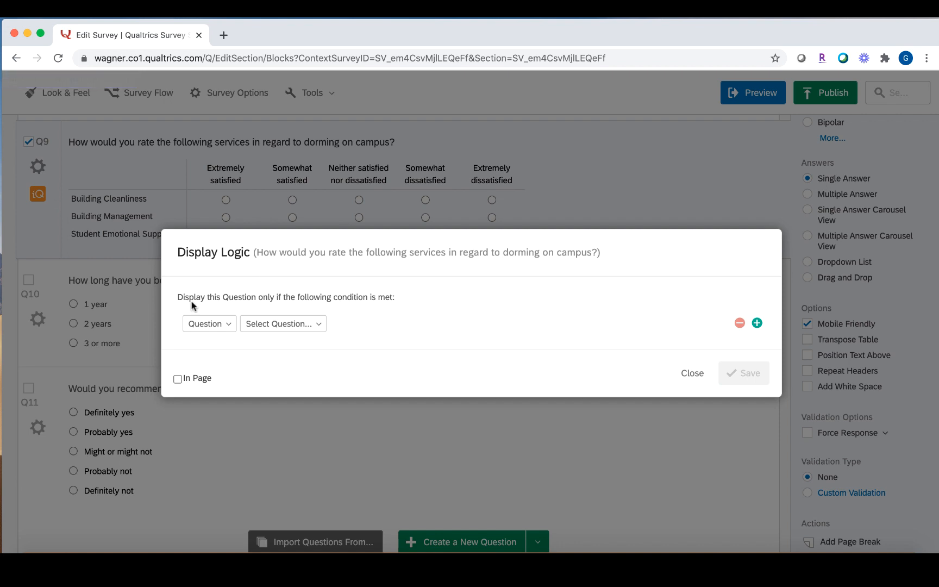
pyautogui.moveTo(290, 299); pyautogui.dragTo(384, 301)
pyautogui.click(393, 317)
pyautogui.click(288, 323)
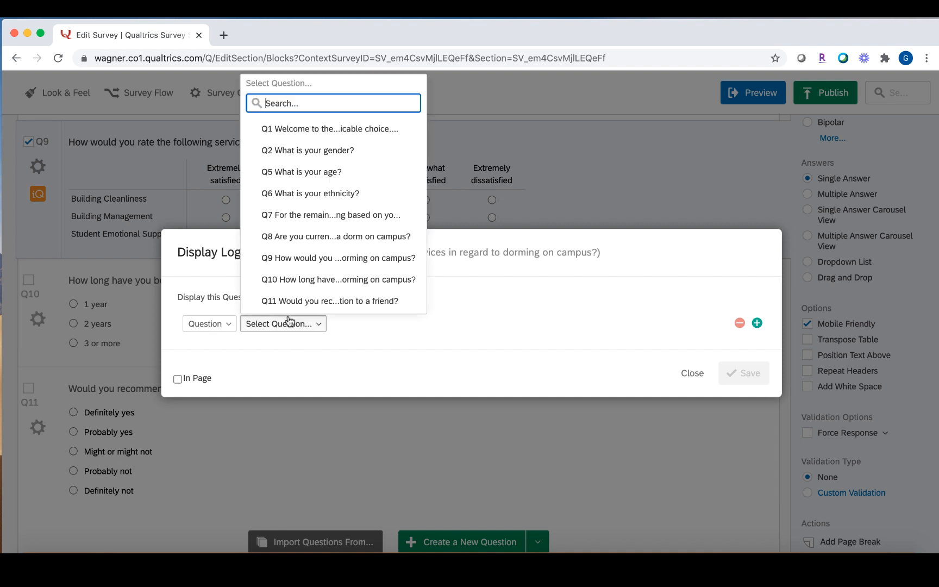
pyautogui.click(319, 236)
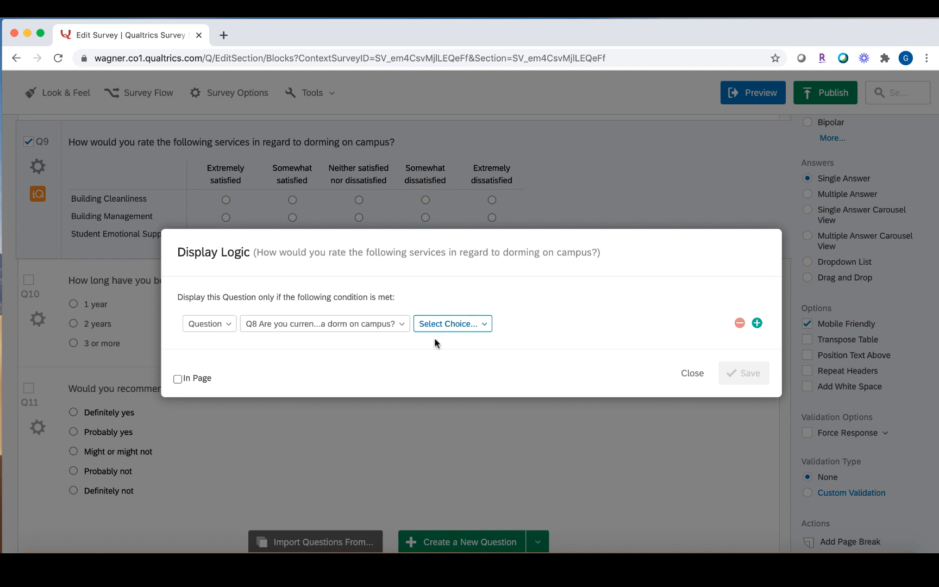
pyautogui.click(437, 326)
pyautogui.click(437, 382)
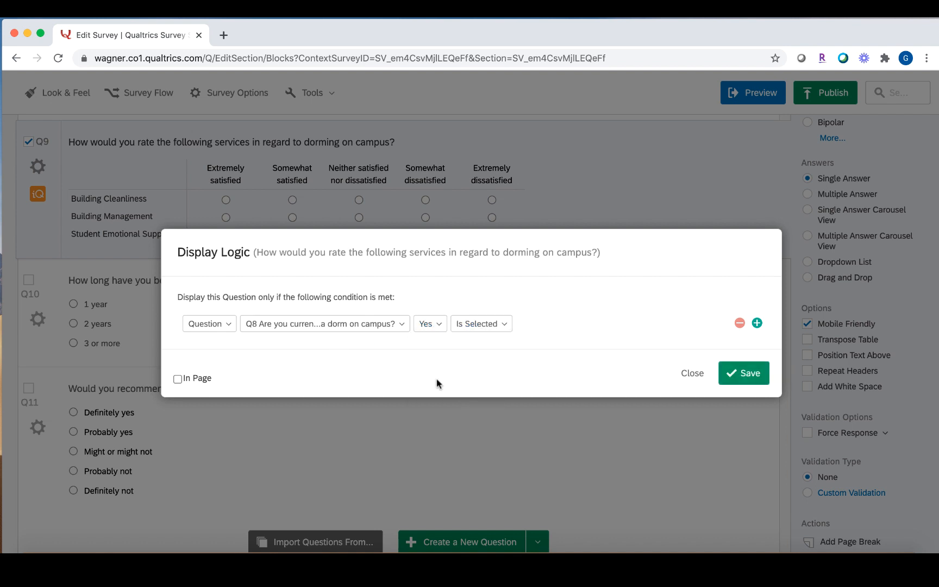
pyautogui.click(744, 374)
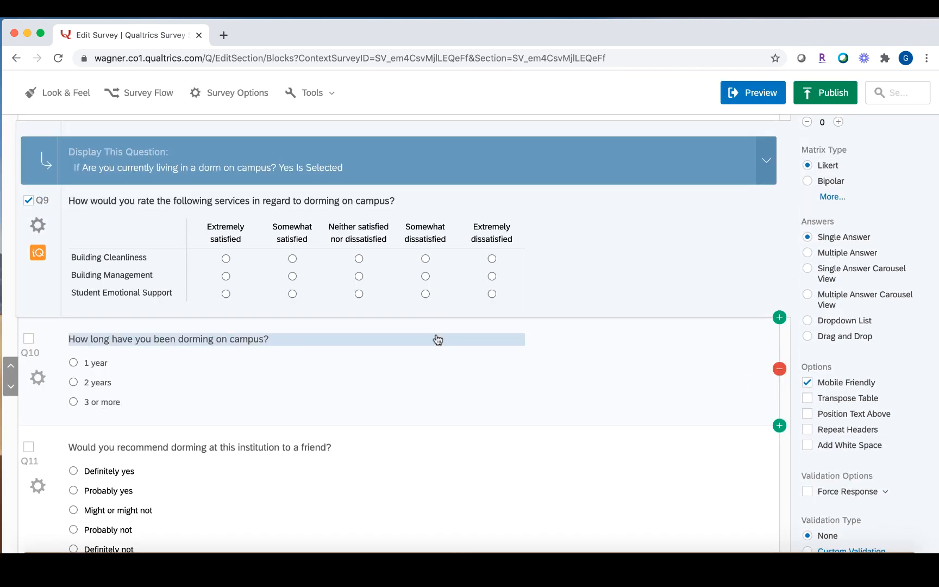
pyautogui.scroll(1, 437, 338)
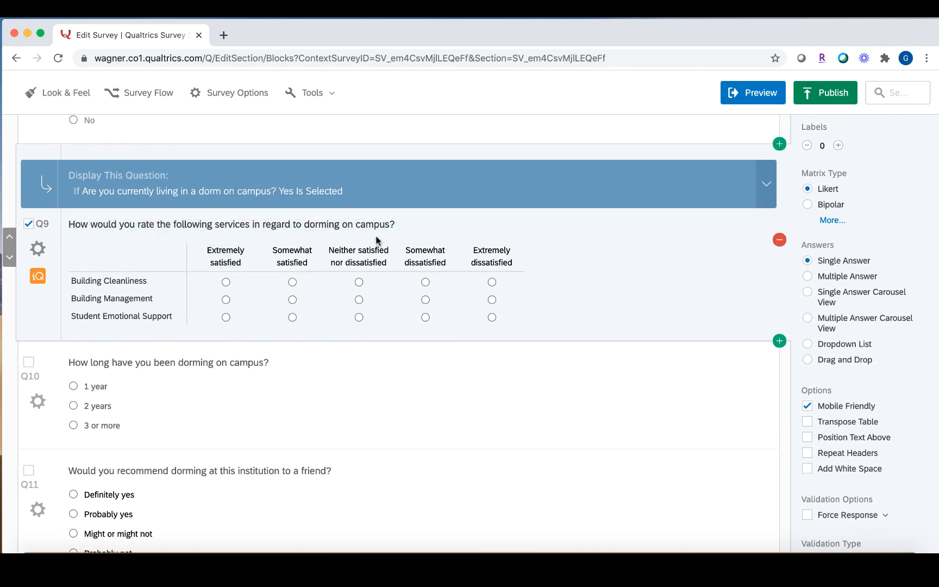
pyautogui.scroll(3, 376, 237)
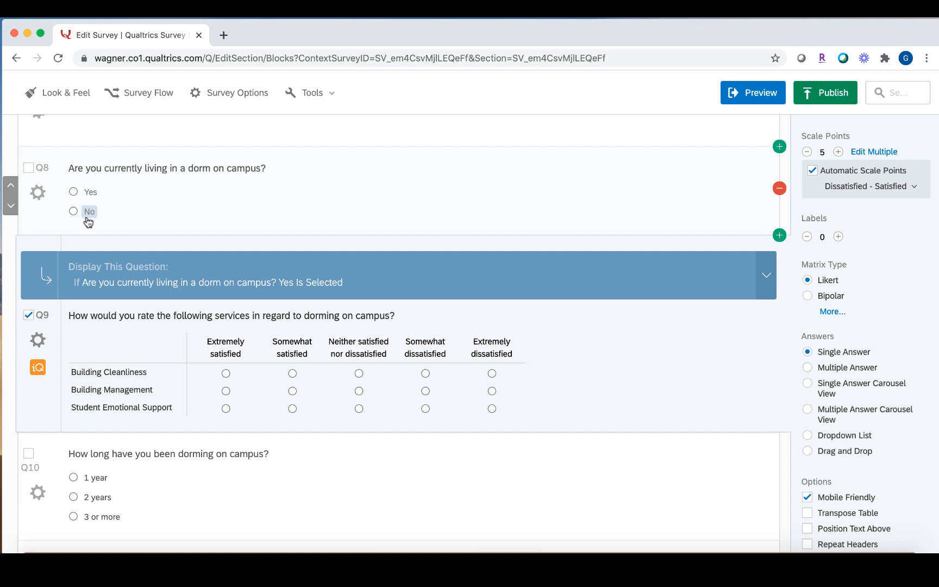
# Add Q8 skip logic sending Yes answers to Q9.
pyautogui.click(38, 192)
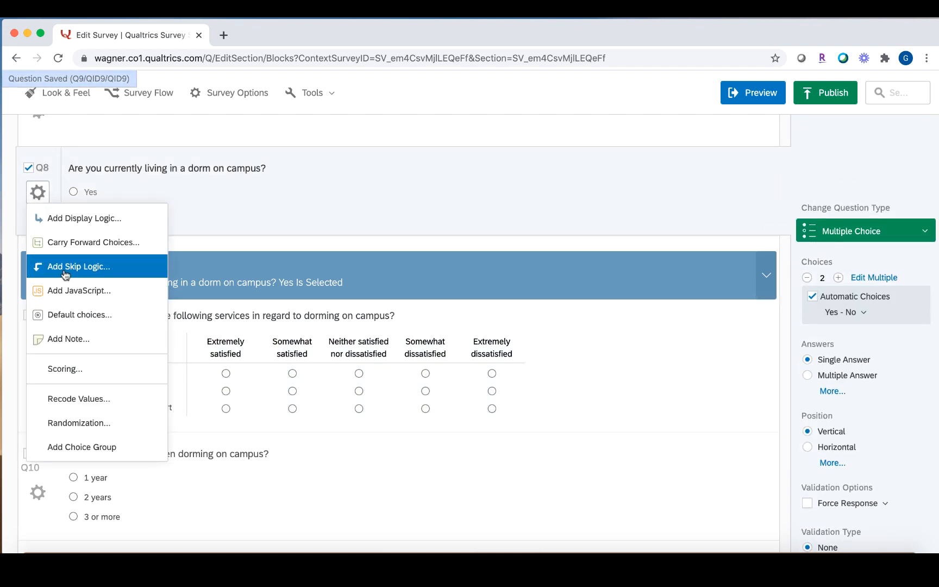
pyautogui.click(61, 275)
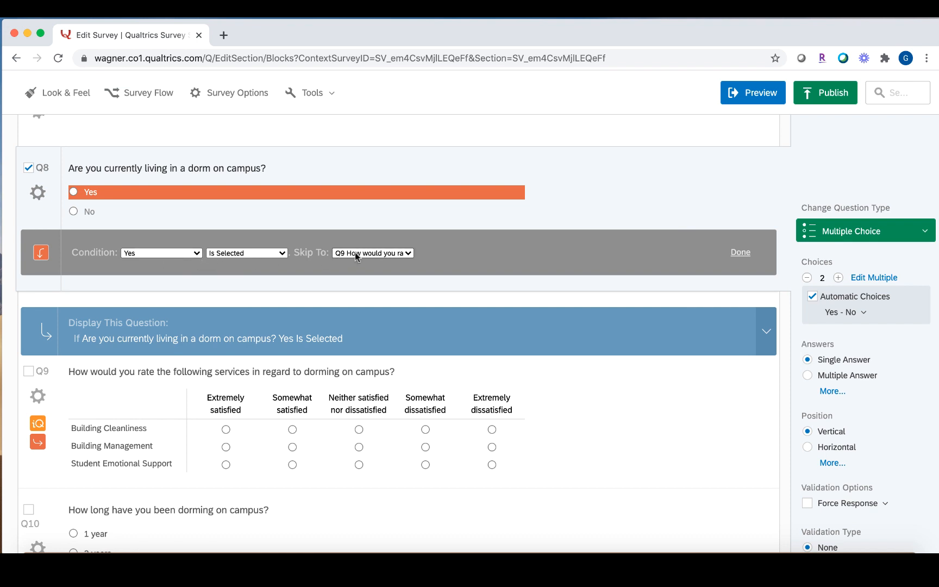
pyautogui.click(740, 252)
# Add a second Q8 skip rule sending No answers to End of Survey.
pyautogui.click(37, 192)
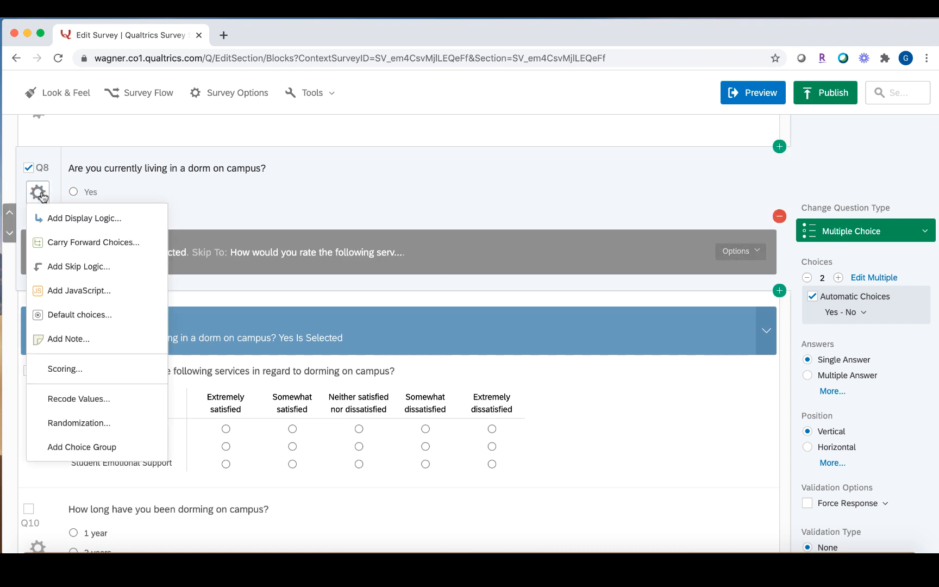
pyautogui.click(91, 266)
pyautogui.click(145, 278)
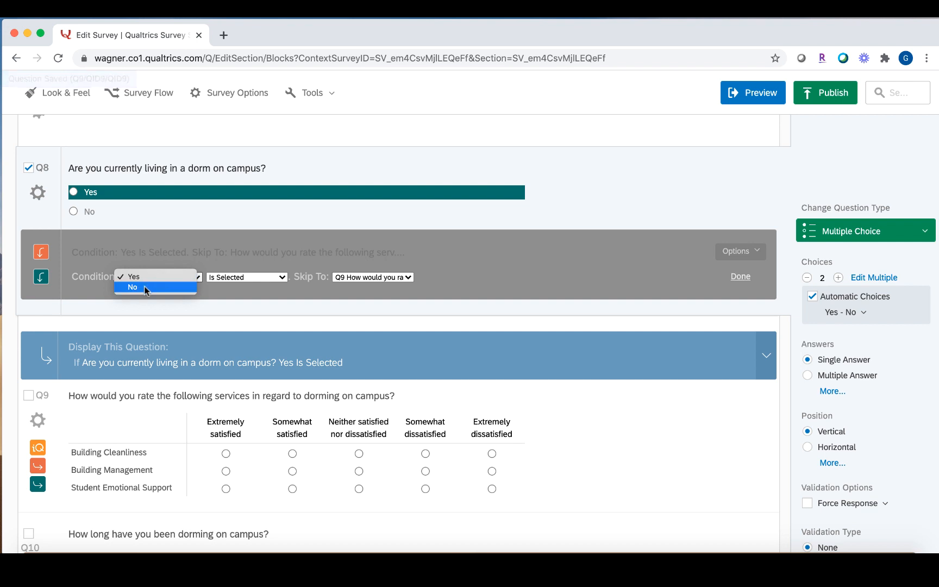
pyautogui.click(144, 287)
pyautogui.click(356, 277)
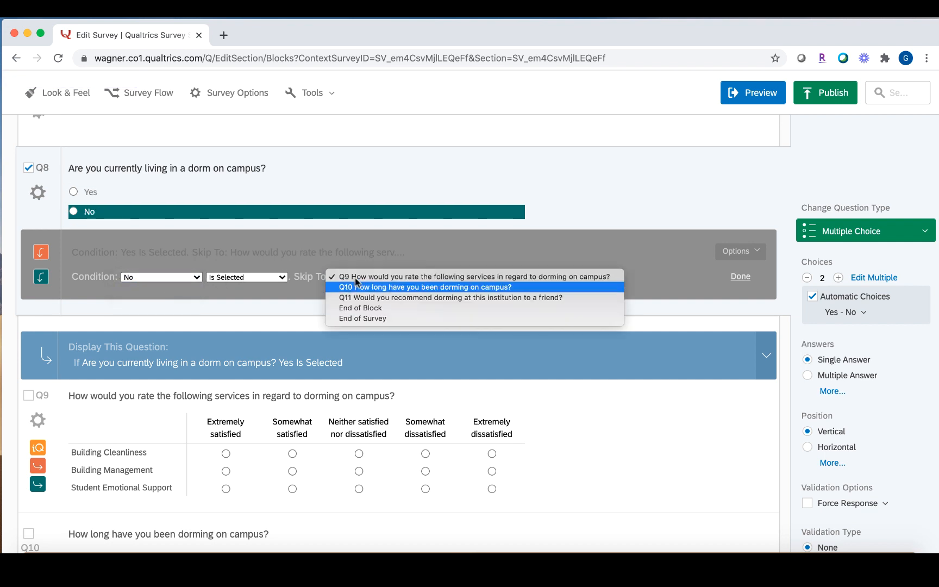
pyautogui.click(361, 318)
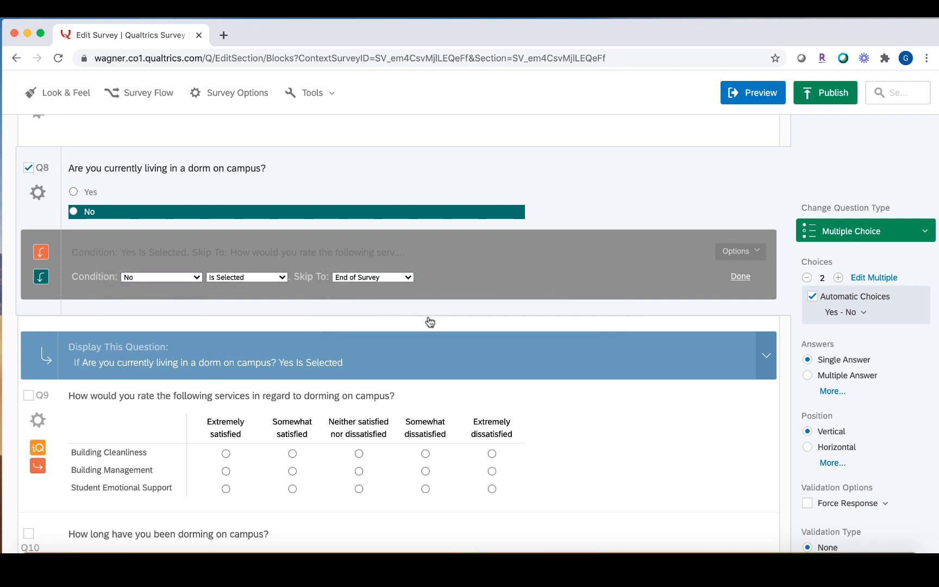
pyautogui.click(741, 277)
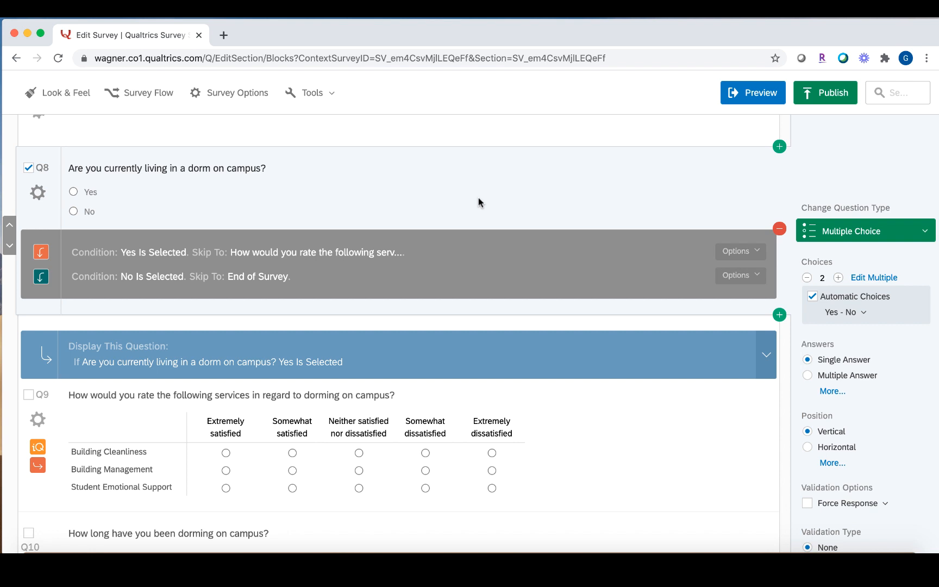
pyautogui.scroll(-6, 478, 197)
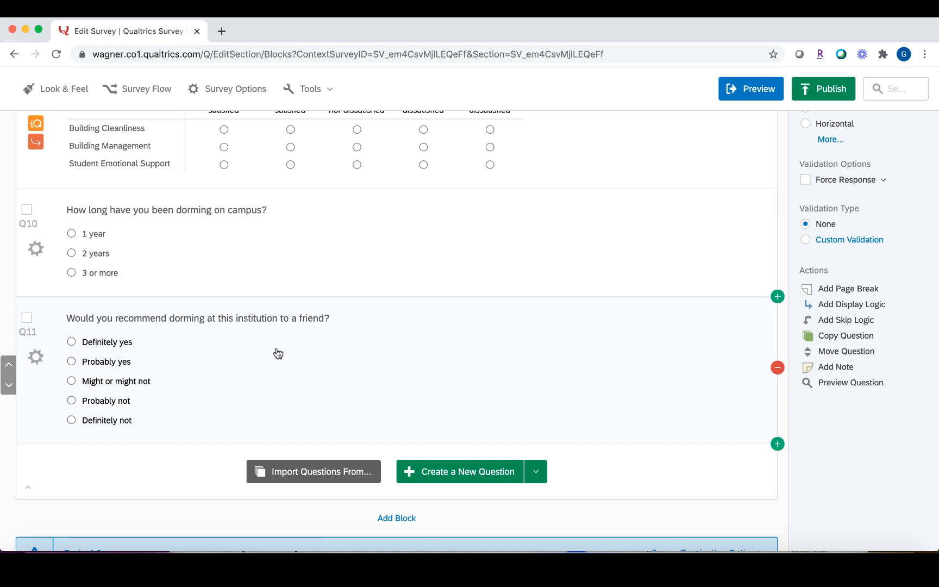
# Select Q11 and add a page break after it from the Actions panel.
pyautogui.scroll(-3, 278, 354)
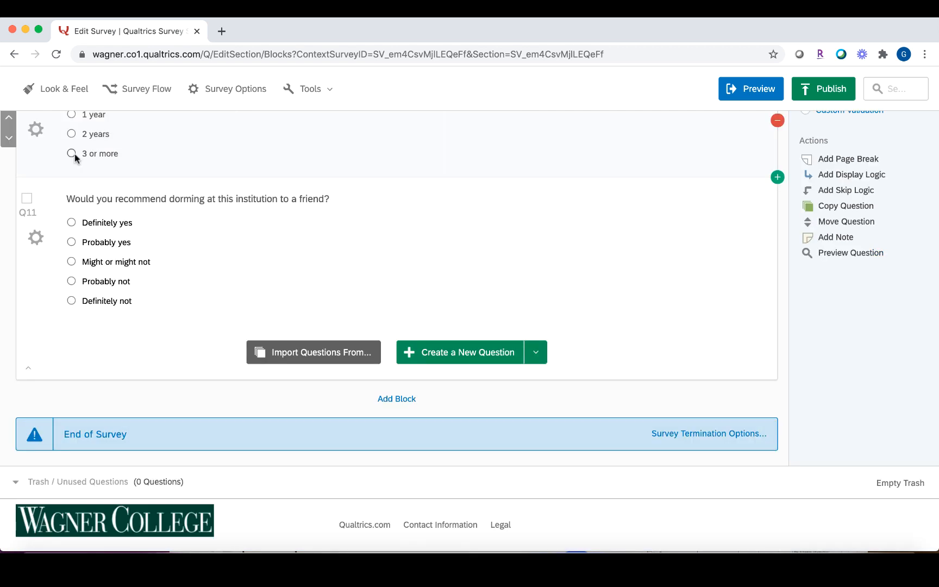
pyautogui.click(26, 198)
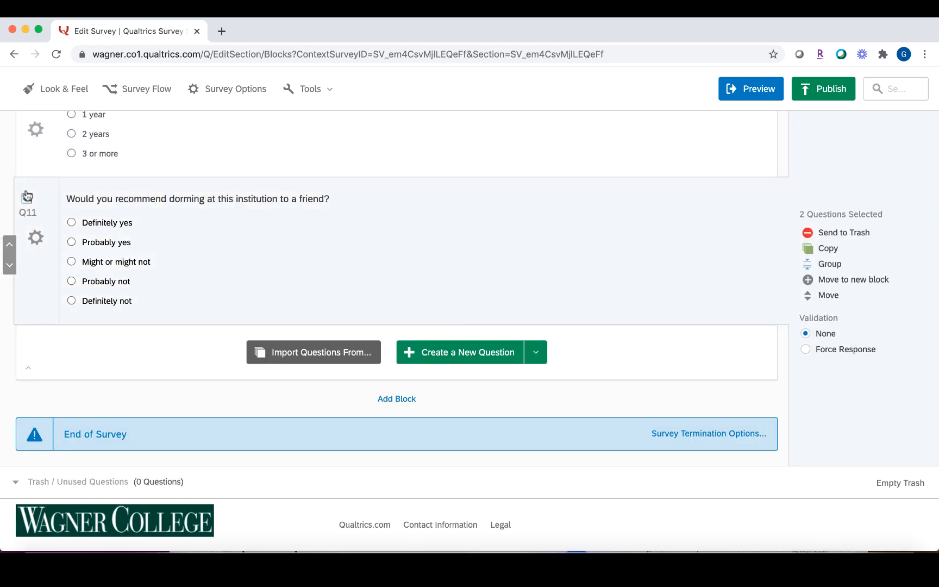
pyautogui.scroll(5, 36, 212)
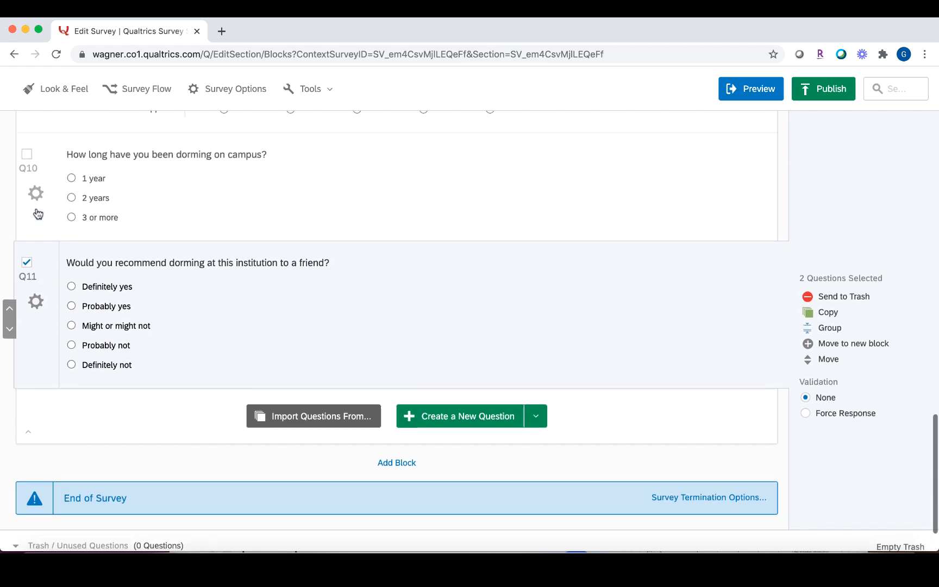
pyautogui.scroll(6, 36, 212)
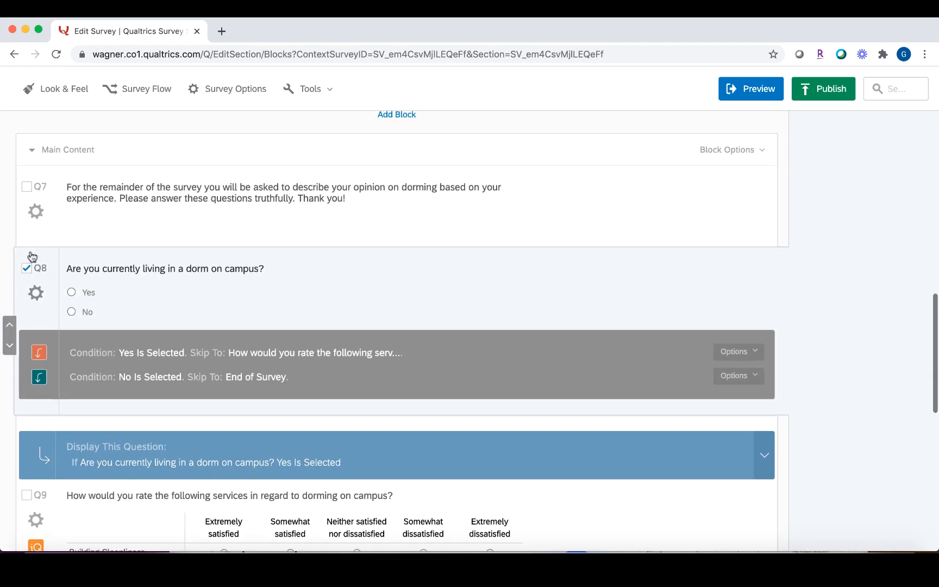
pyautogui.click(29, 272)
pyautogui.scroll(10, 29, 272)
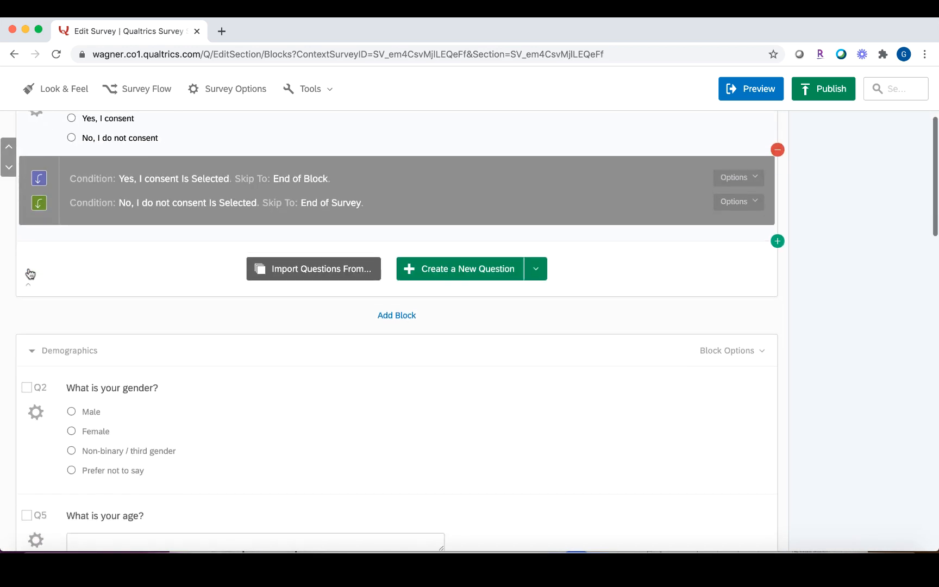
pyautogui.scroll(-20, 29, 269)
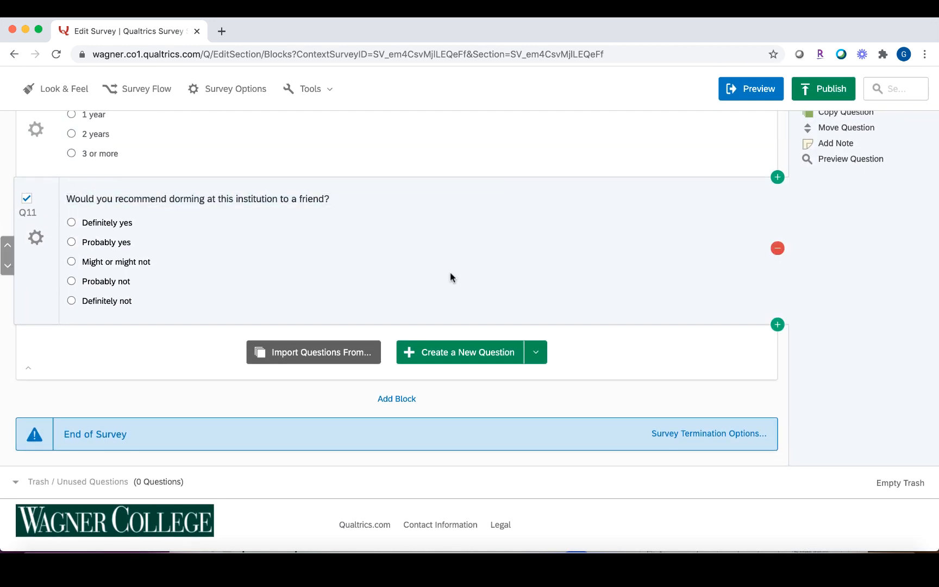
pyautogui.scroll(2, 853, 166)
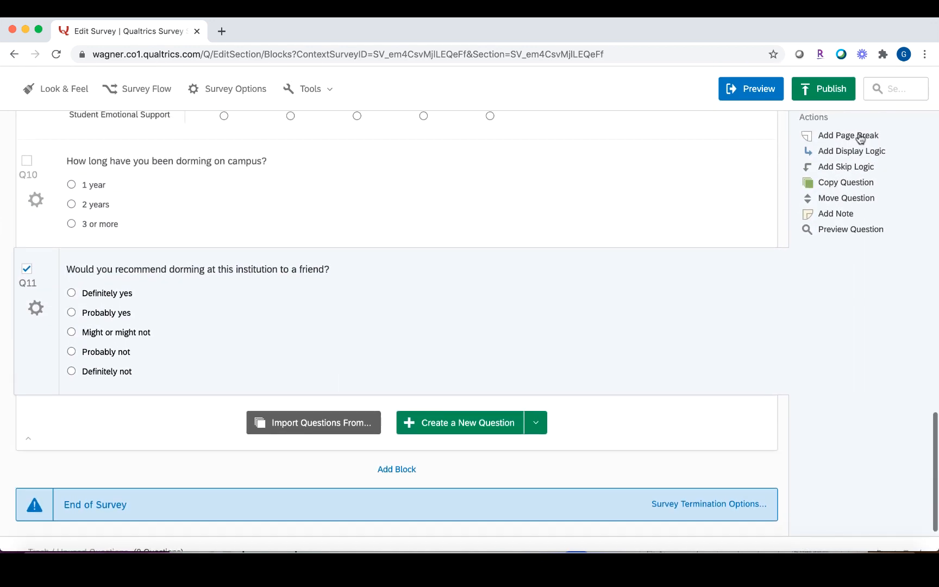
pyautogui.click(860, 136)
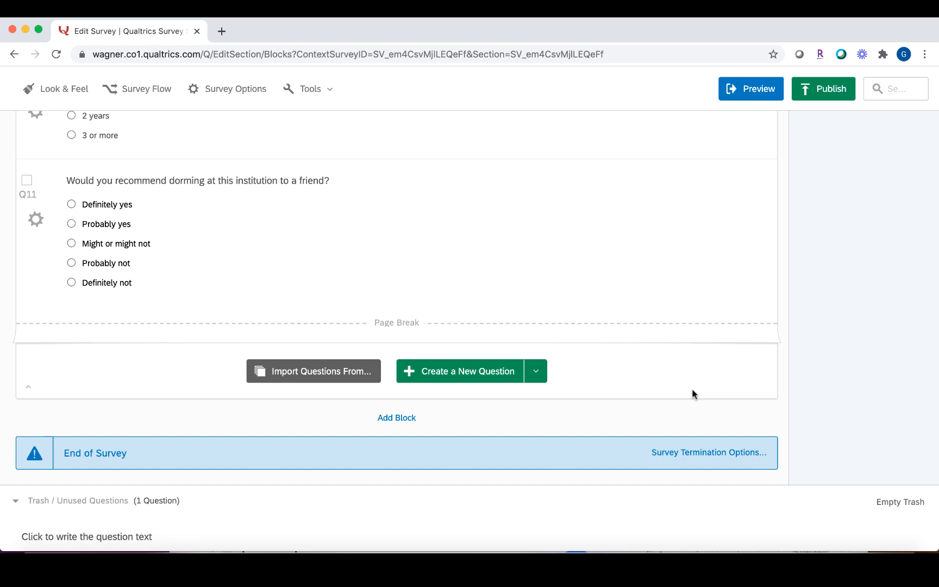
# Add descriptive text Q13 reading 'You chose:' followed by Q11's piped selected choice.
pyautogui.click(536, 372)
pyautogui.click(317, 150)
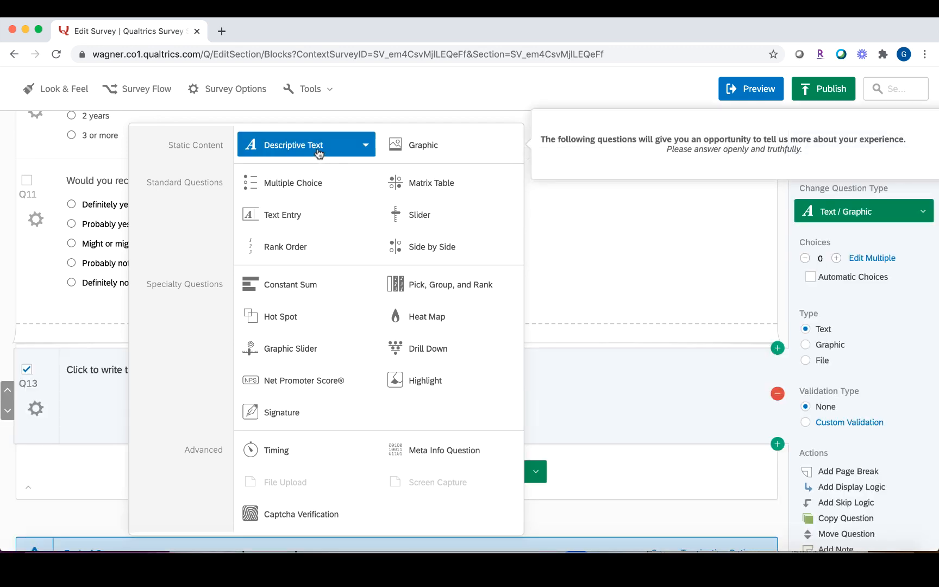
pyautogui.click(167, 370)
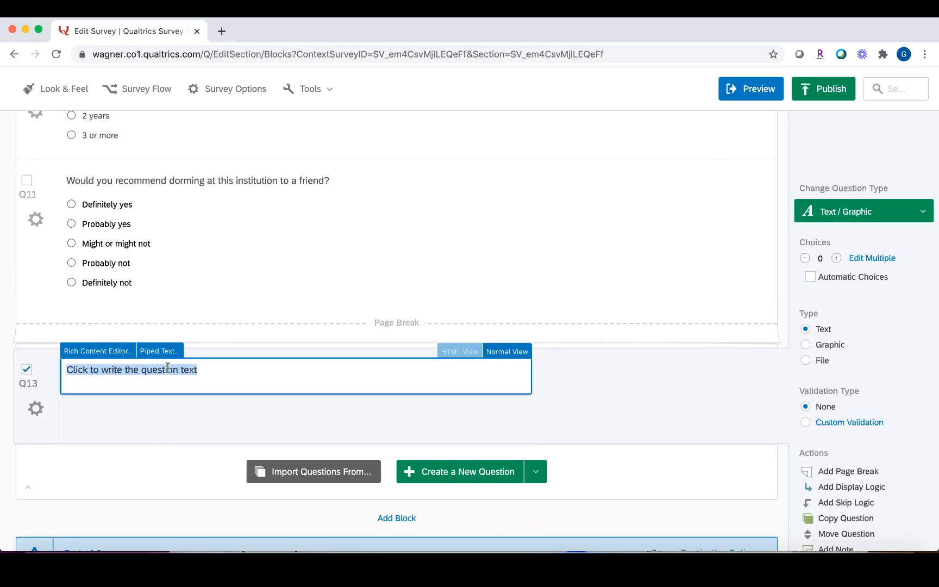
pyautogui.write('You chose:')
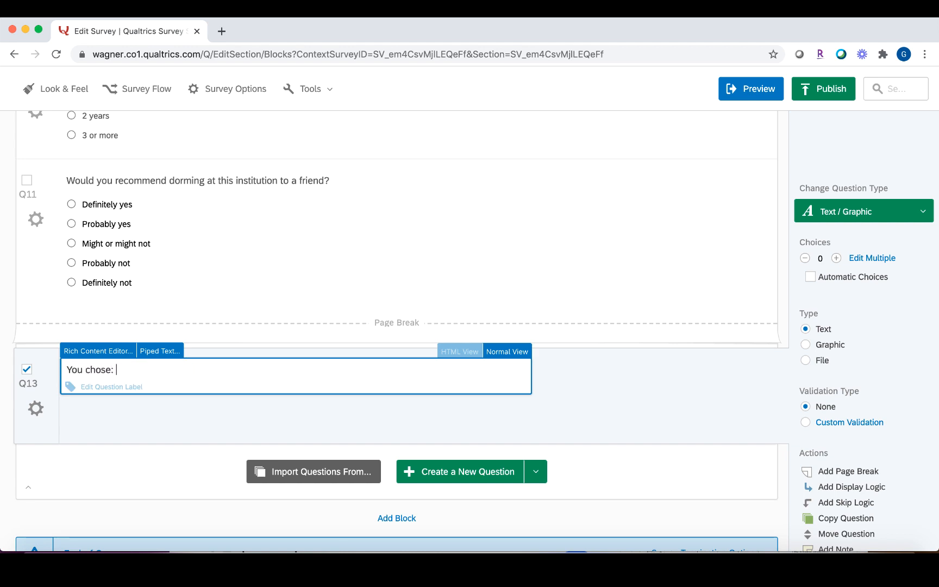
pyautogui.click(158, 352)
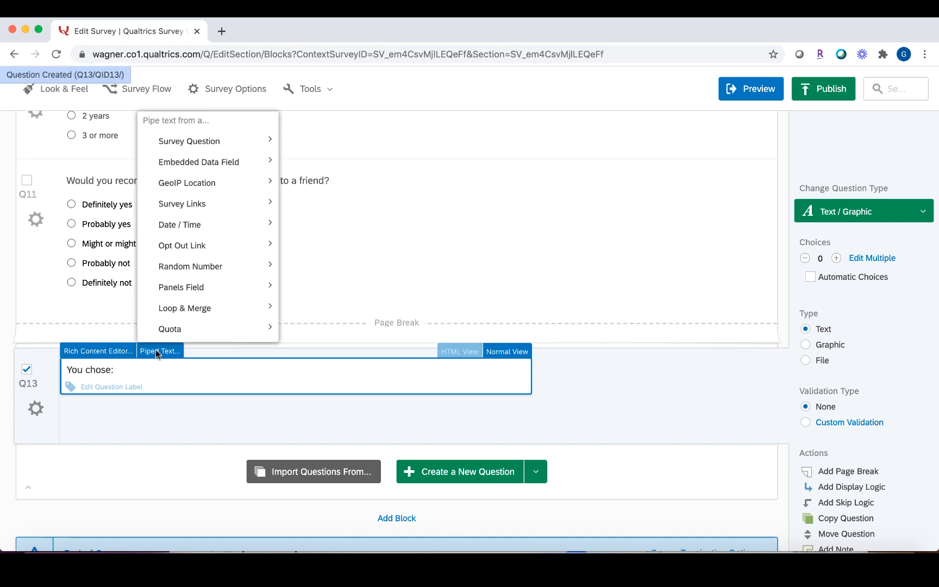
pyautogui.moveTo(190, 141)
pyautogui.moveTo(316, 165)
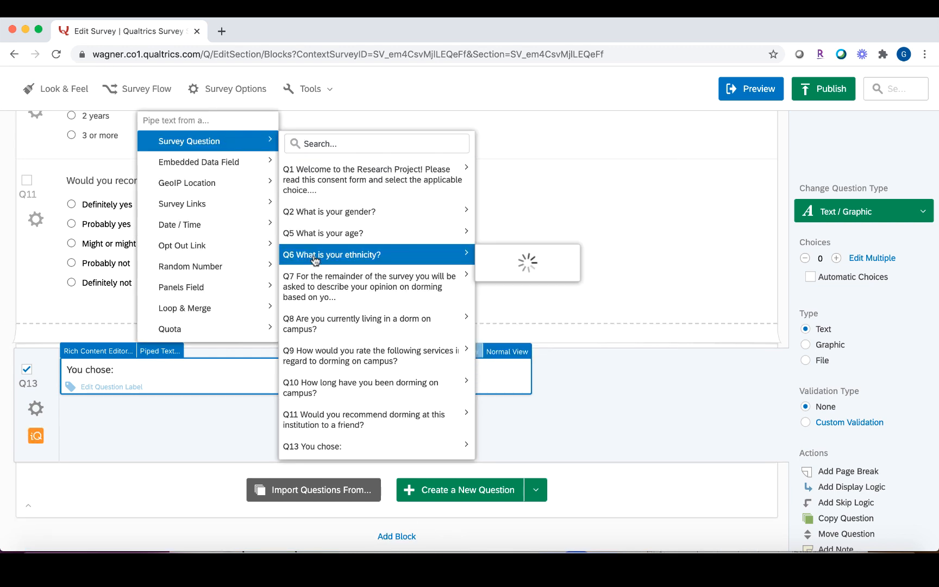
pyautogui.moveTo(375, 425)
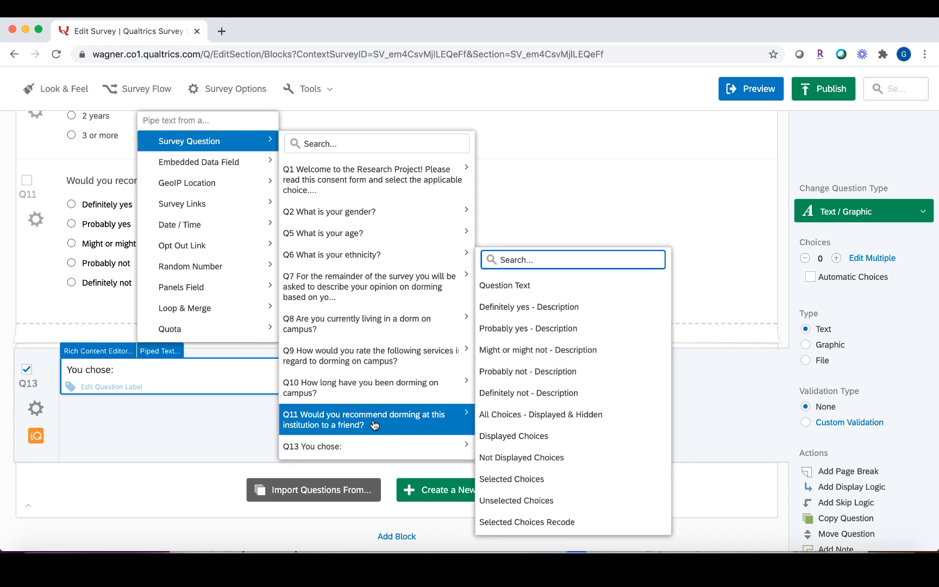
pyautogui.click(539, 479)
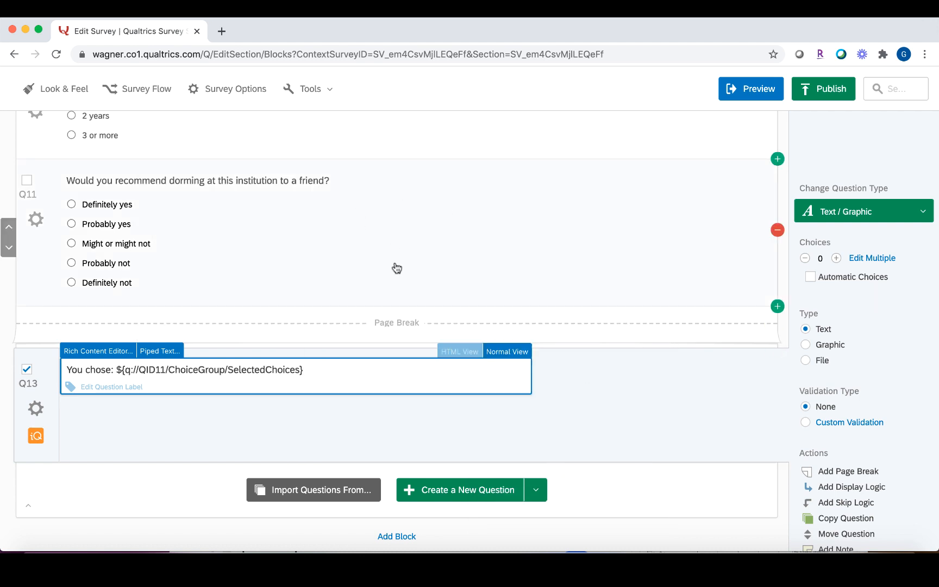
pyautogui.click(557, 419)
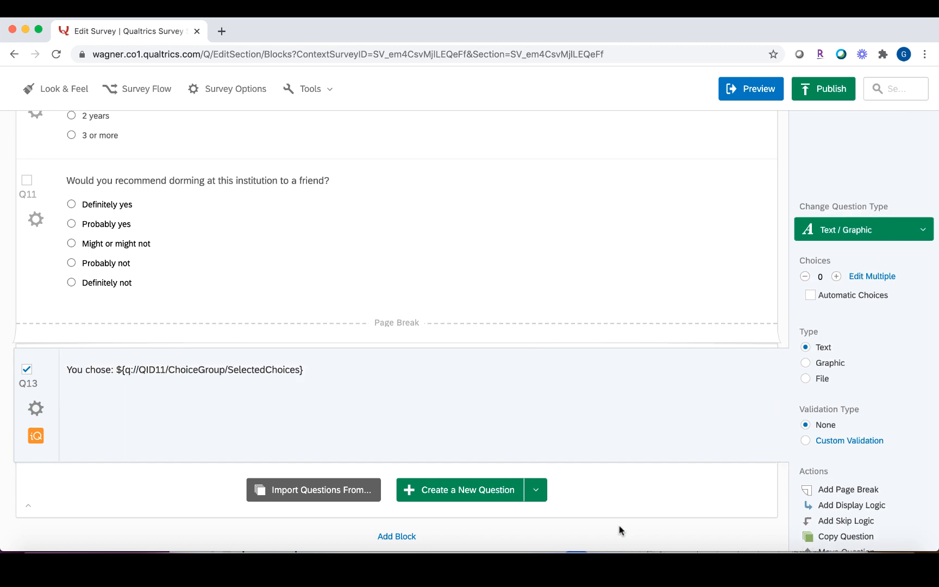
# Add text entry Q14 with the pasted wording 'Can you elaborate more on why you chose this option?'.
pyautogui.click(535, 491)
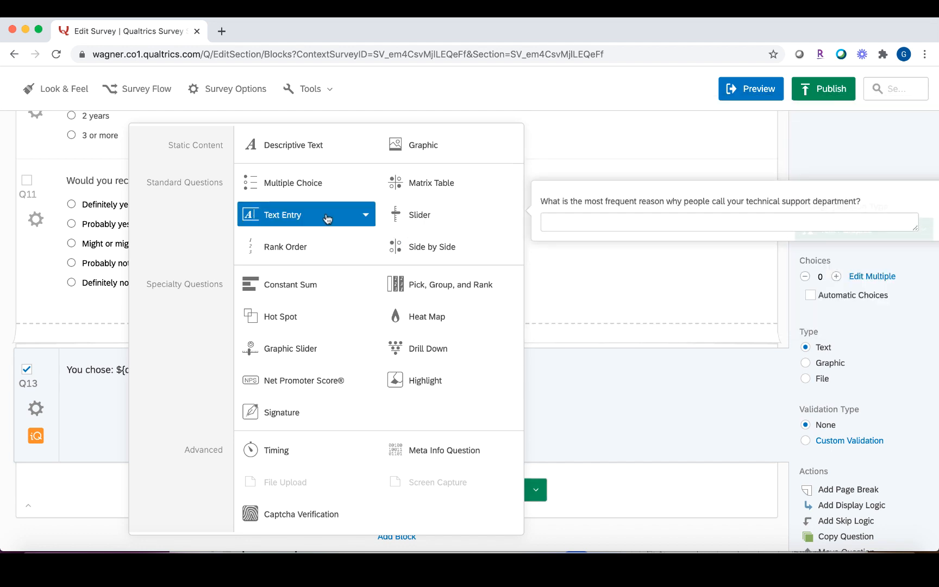
pyautogui.click(297, 215)
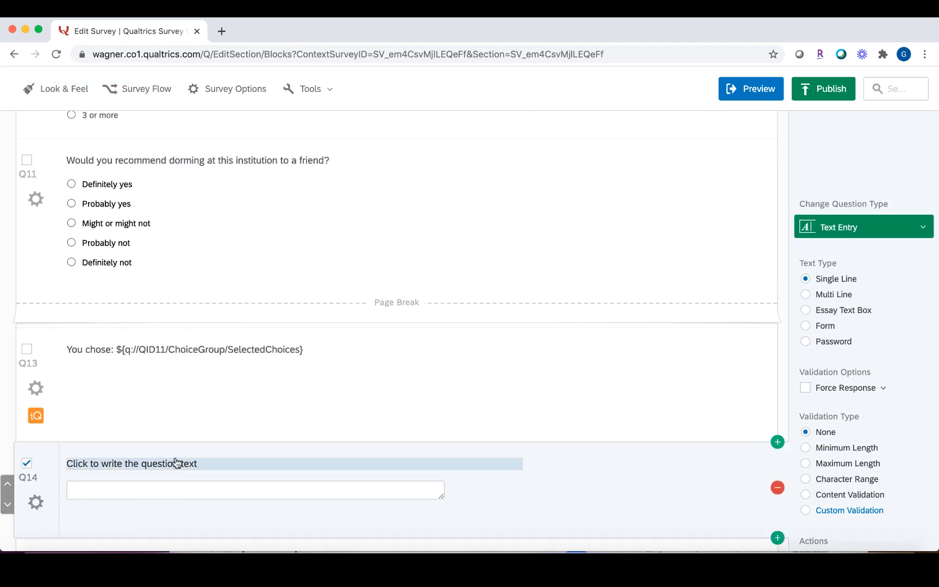
pyautogui.click(177, 463)
pyautogui.write('Can you elaborate more on why you chose this option?')
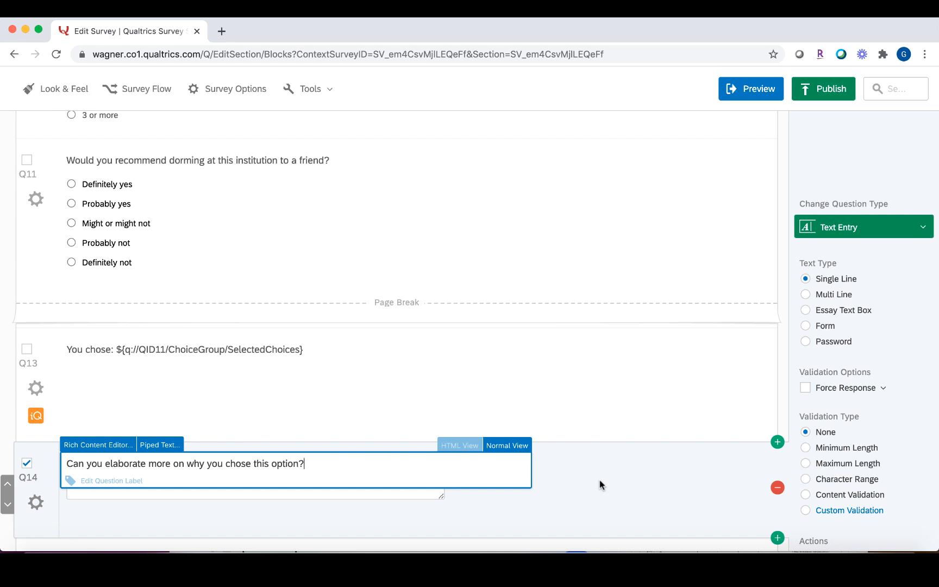
pyautogui.click(600, 480)
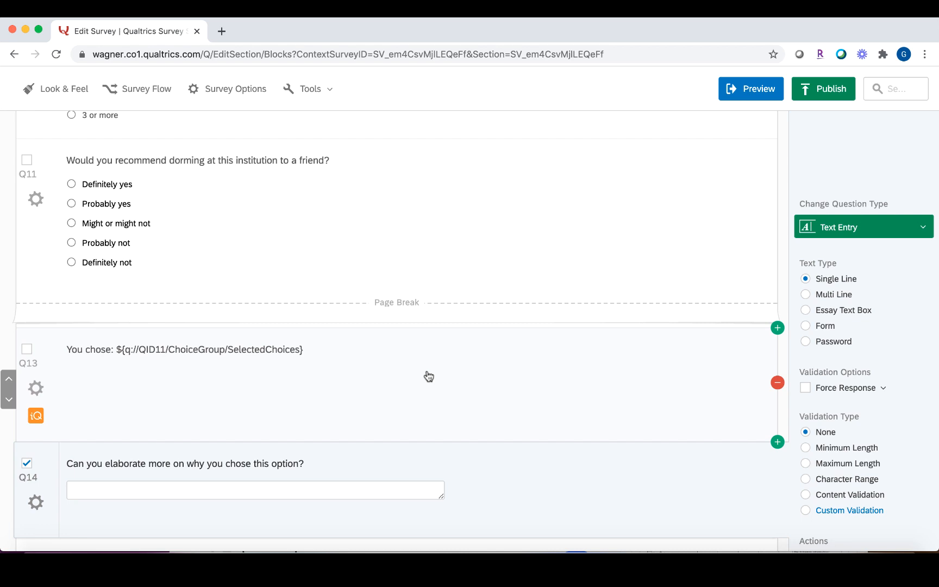
pyautogui.scroll(-5, 665, 527)
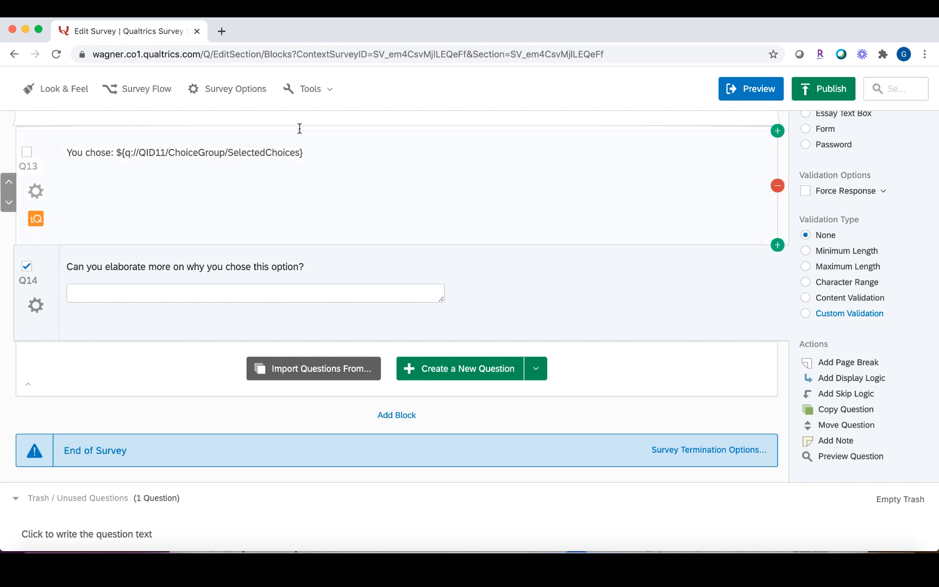
# In Survey Options, switch password protection on and then back off.
pyautogui.click(239, 94)
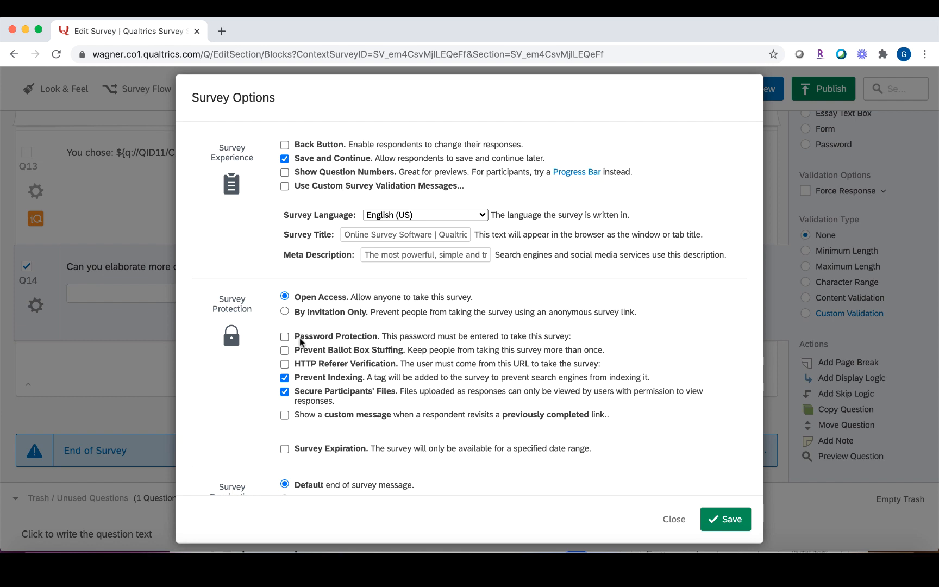
pyautogui.click(285, 336)
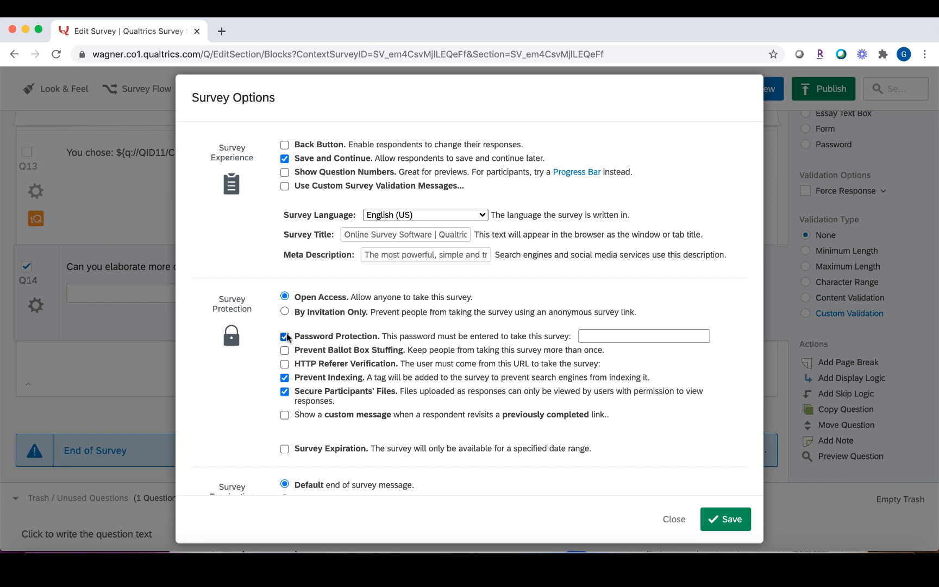
pyautogui.click(613, 335)
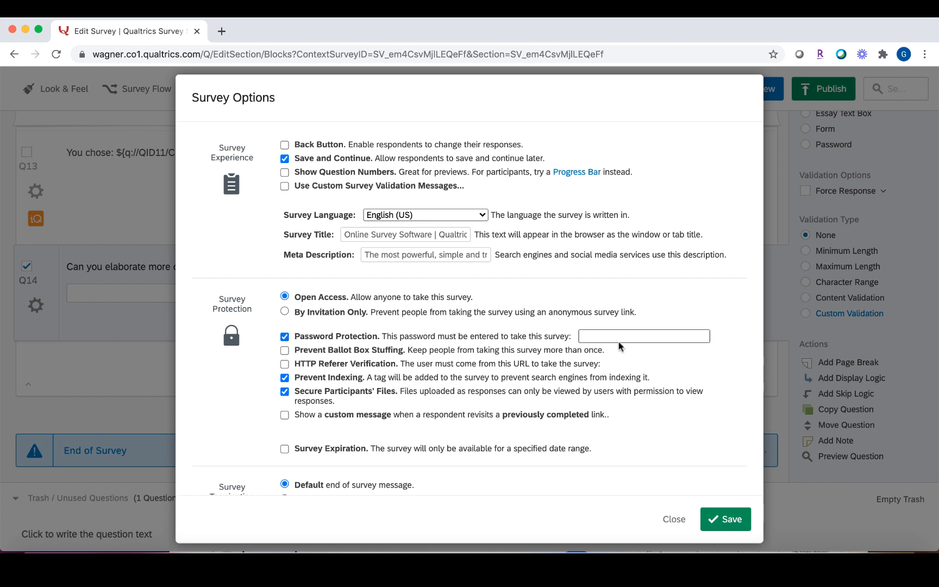
pyautogui.click(285, 337)
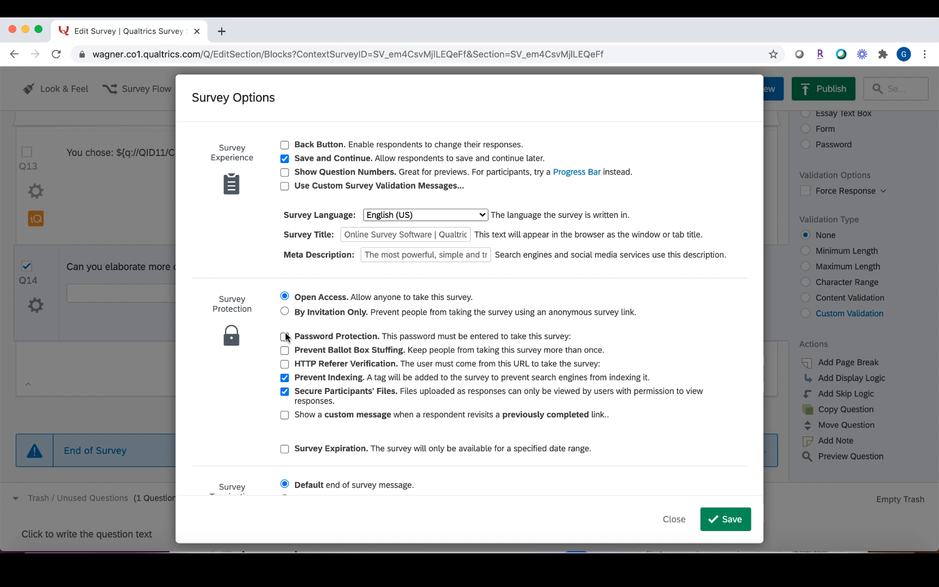
# Enable the Back Button option and save the survey settings.
pyautogui.scroll(-2, 286, 337)
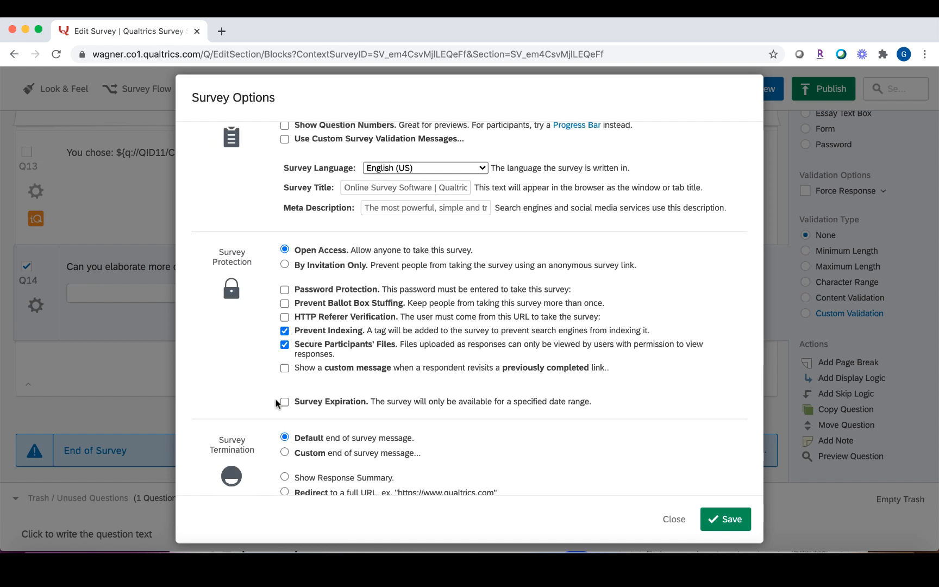
pyautogui.scroll(-2, 286, 405)
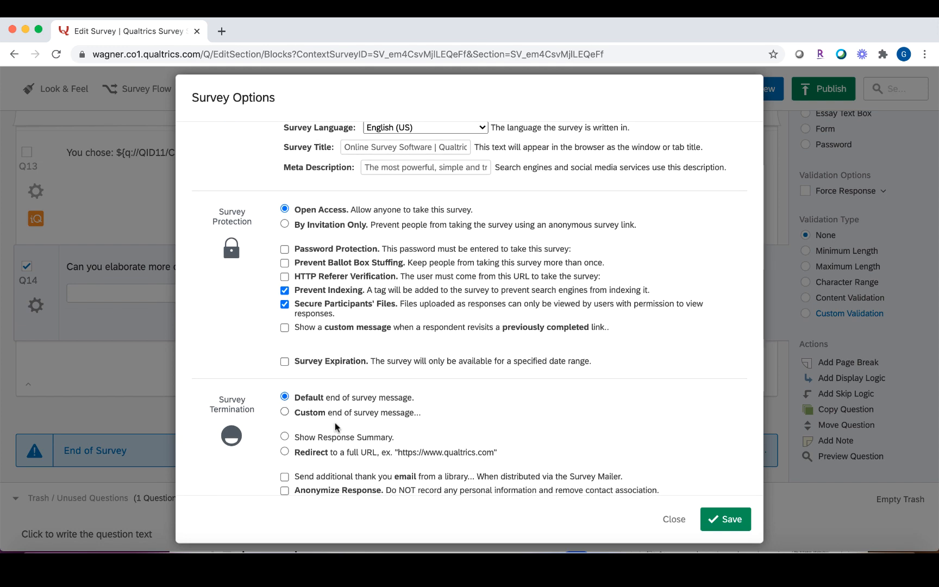
pyautogui.scroll(-4, 335, 427)
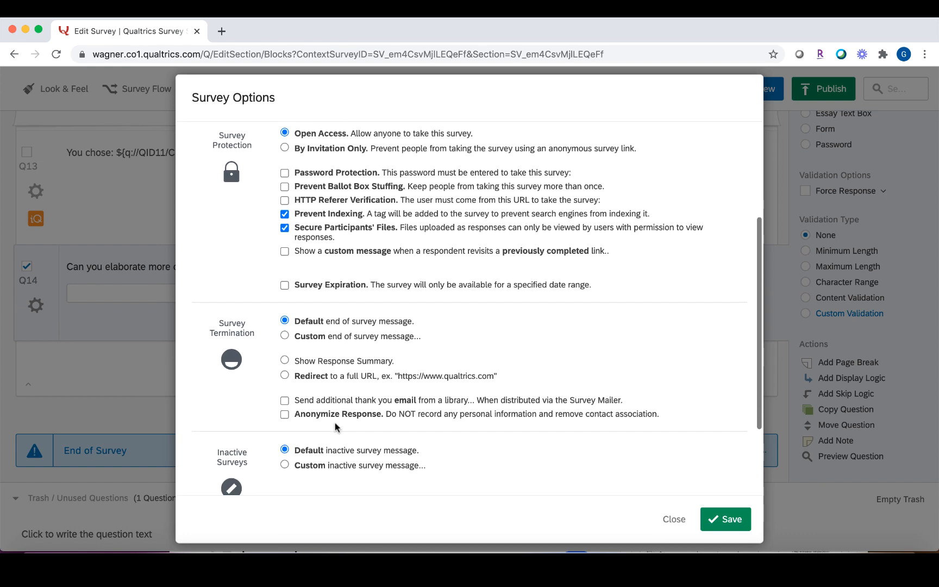
pyautogui.scroll(-1, 335, 423)
pyautogui.scroll(-3, 329, 388)
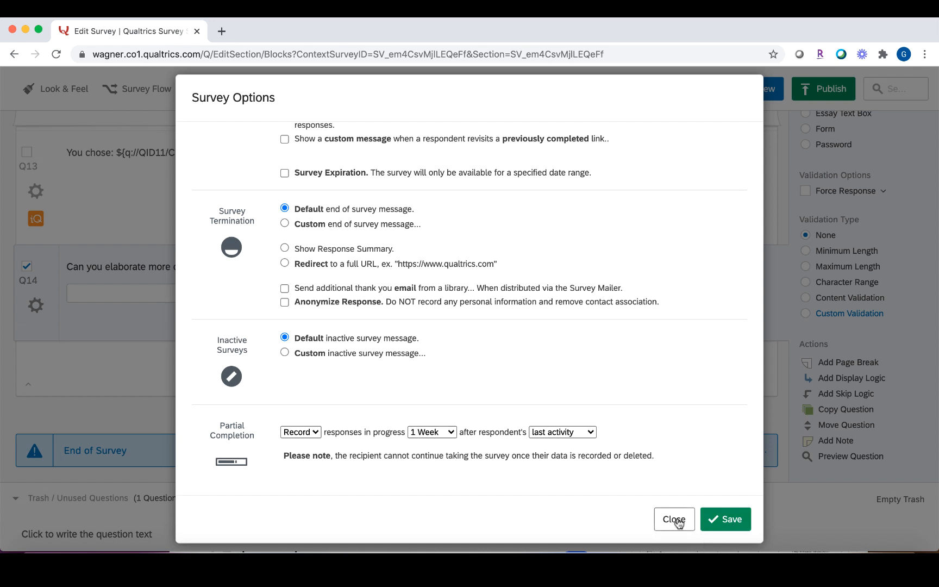
pyautogui.moveTo(678, 521); pyautogui.dragTo(627, 399)
pyautogui.click(627, 399)
pyautogui.scroll(5, 627, 399)
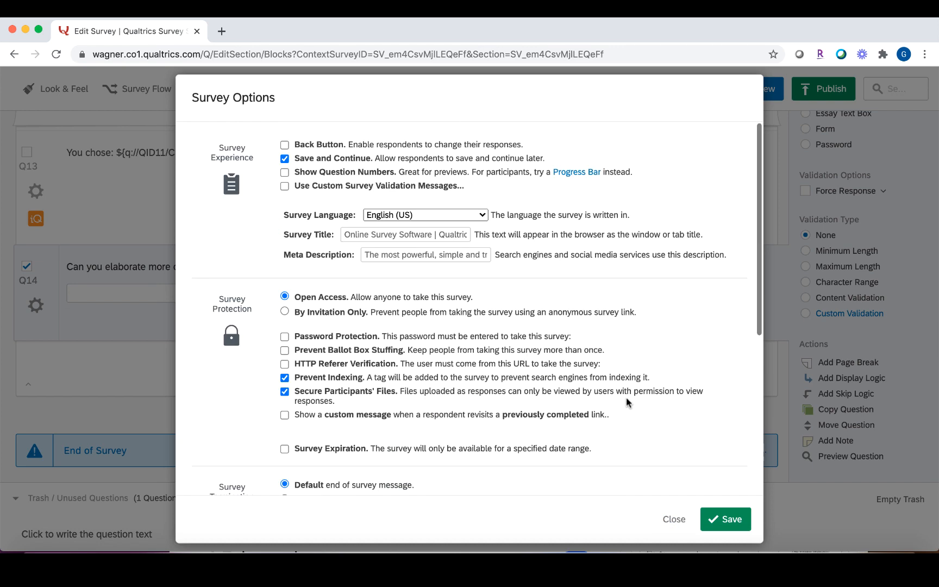
pyautogui.click(305, 145)
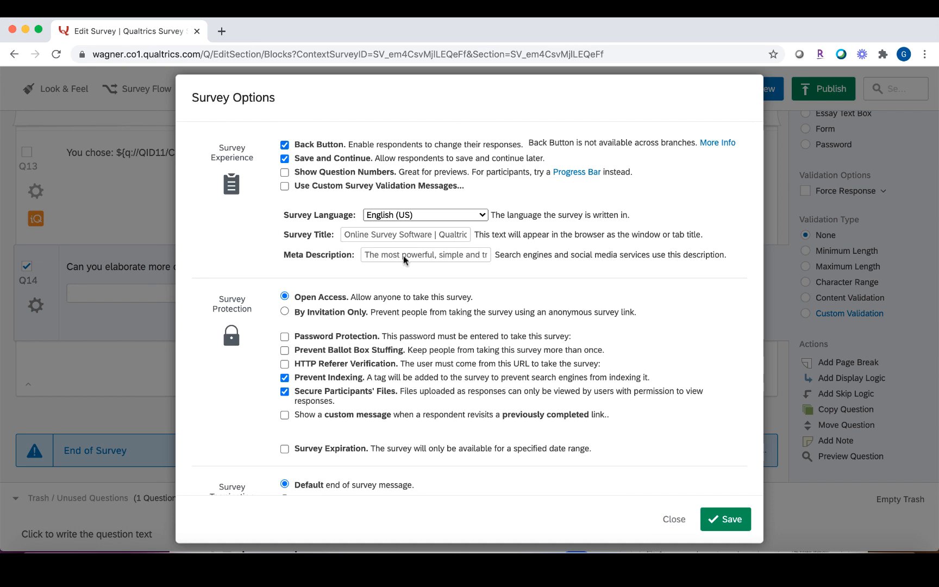
pyautogui.scroll(-5, 439, 304)
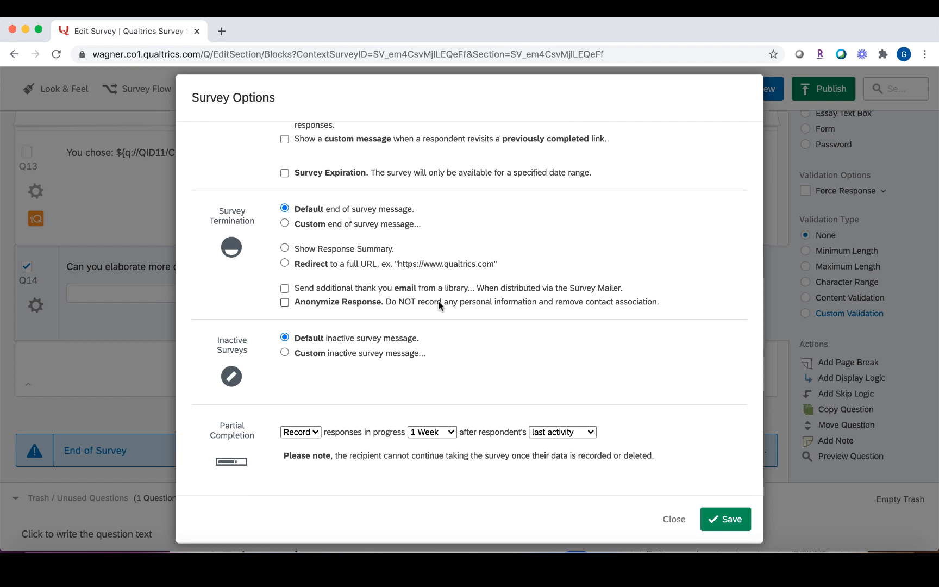
pyautogui.click(732, 520)
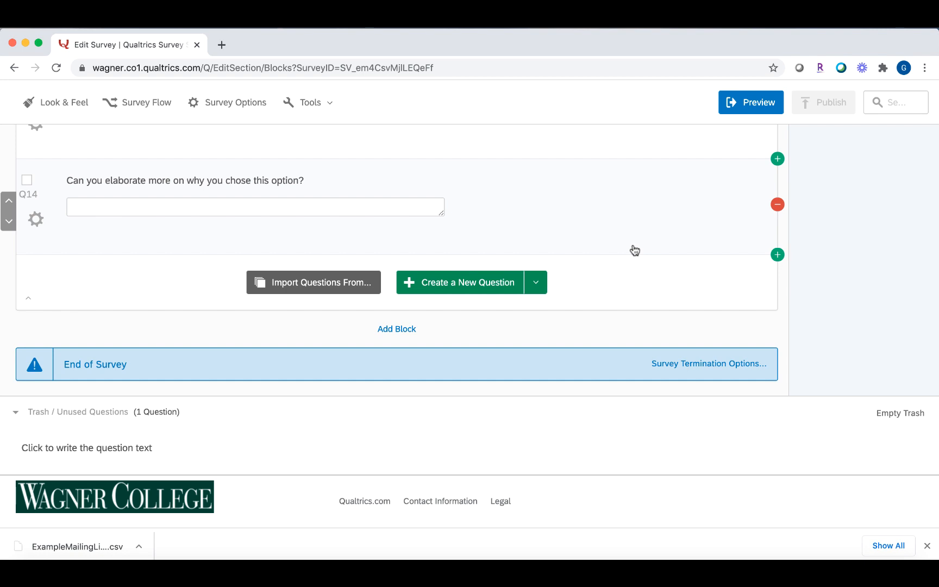
# Preview the survey, answering Yes I consent, Female, and Yes to living in a dorm.
pyautogui.click(738, 111)
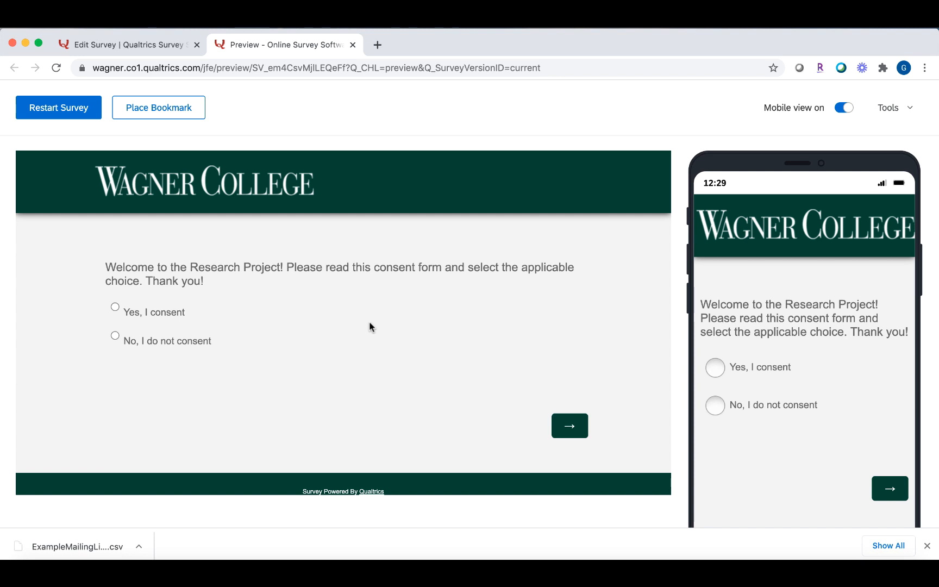
pyautogui.click(182, 313)
pyautogui.click(568, 423)
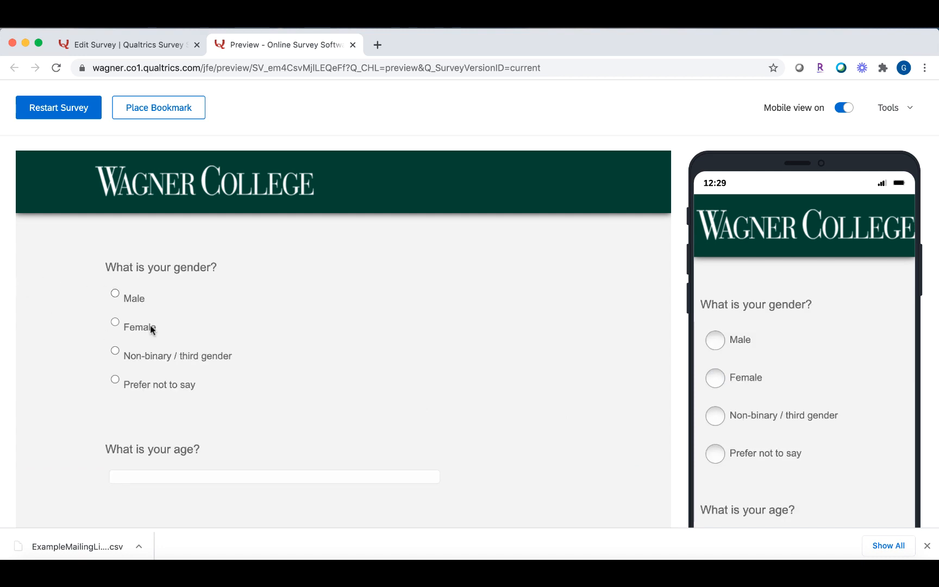
pyautogui.click(152, 328)
pyautogui.scroll(-5, 151, 327)
pyautogui.scroll(2, 142, 256)
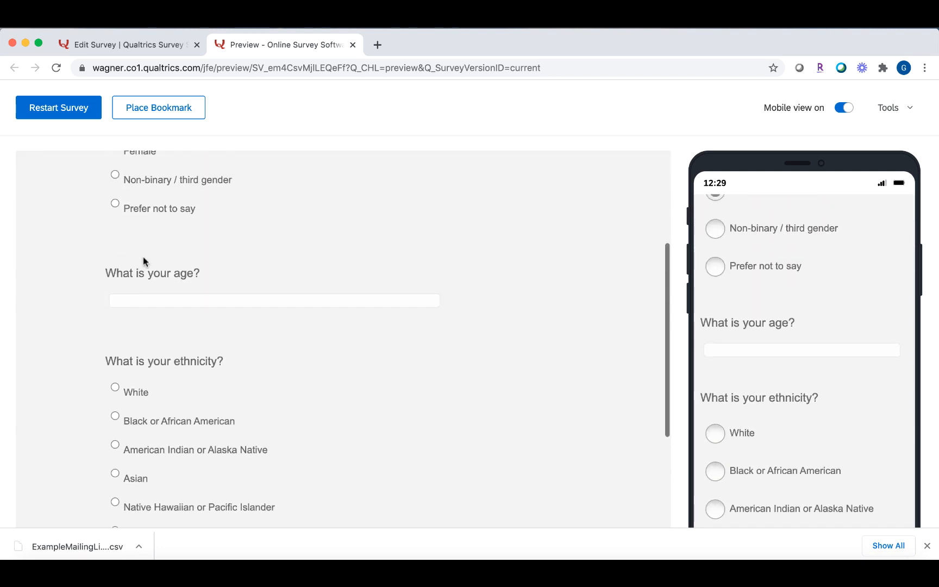
pyautogui.scroll(2, 143, 257)
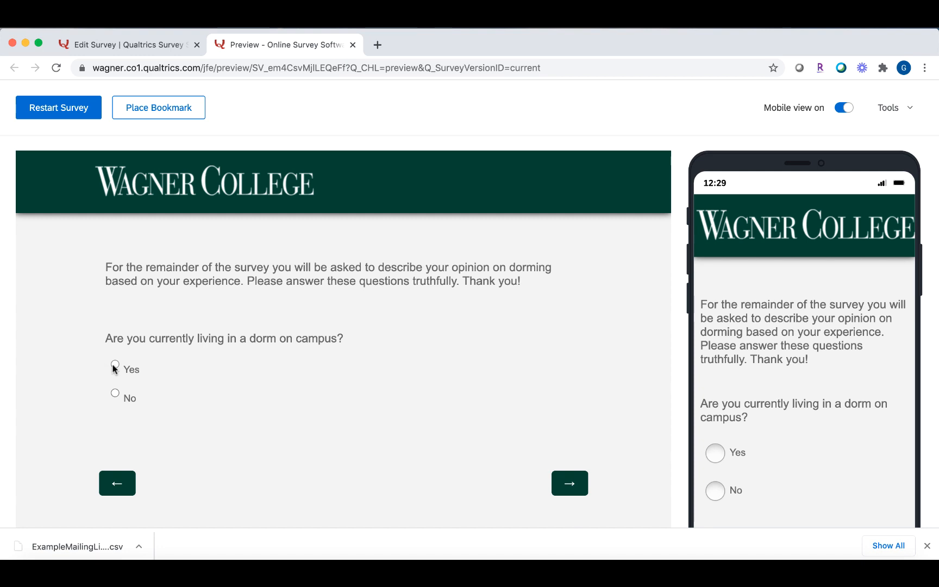
pyautogui.click(115, 365)
pyautogui.click(584, 484)
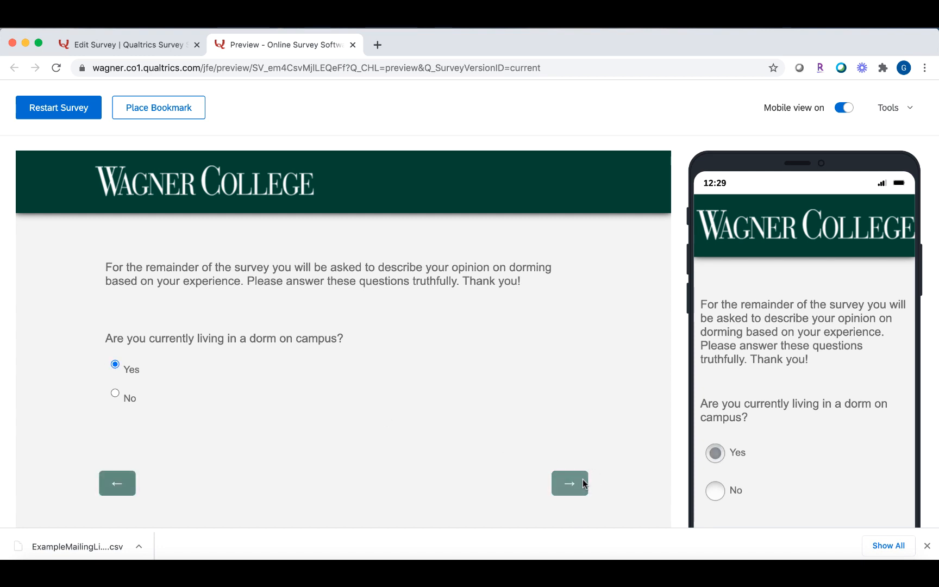
# Answer Extremely satisfied, 2 years and Probably yes, view the follow-up, then restart.
pyautogui.click(261, 318)
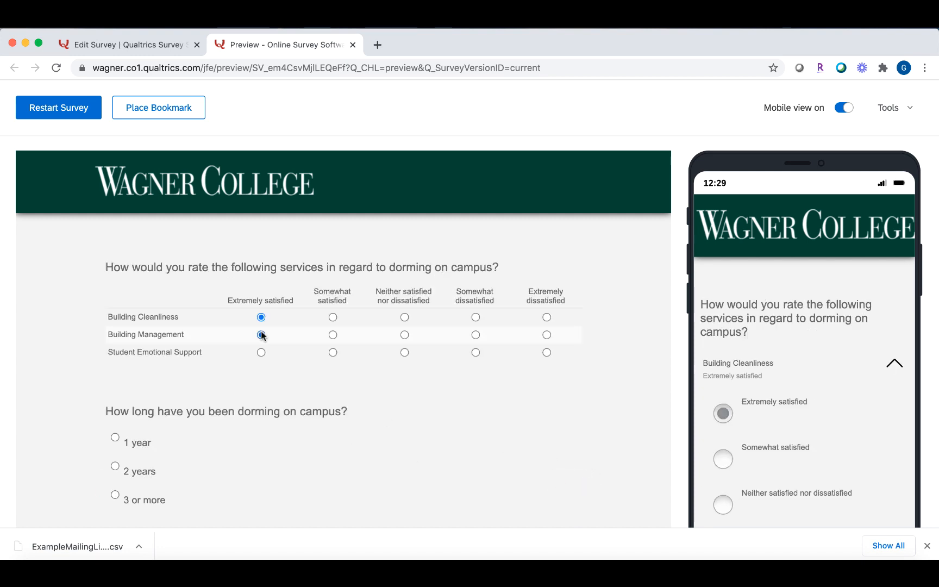
pyautogui.scroll(-2, 262, 356)
pyautogui.click(116, 366)
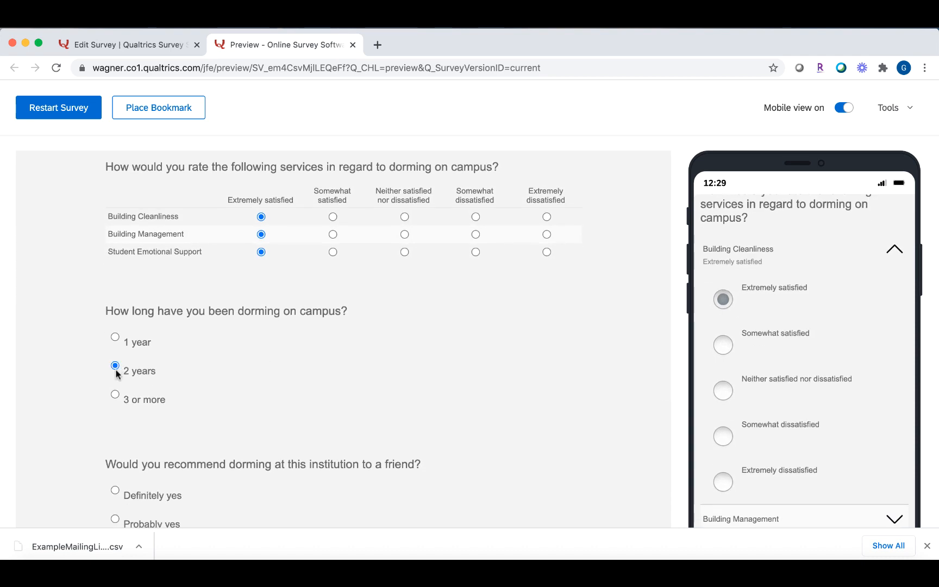
pyautogui.scroll(-2, 117, 375)
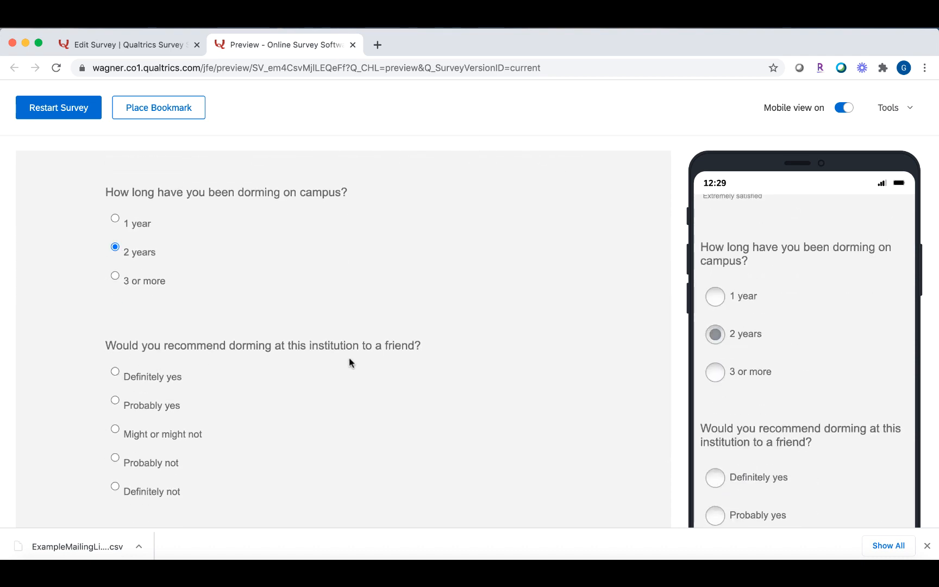
pyautogui.scroll(-2, 349, 362)
pyautogui.click(153, 352)
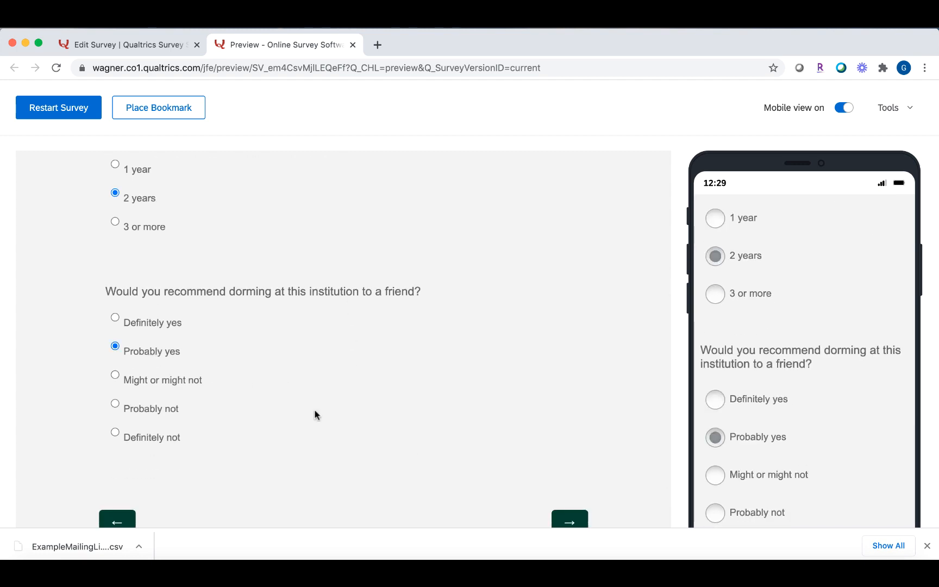
pyautogui.click(561, 518)
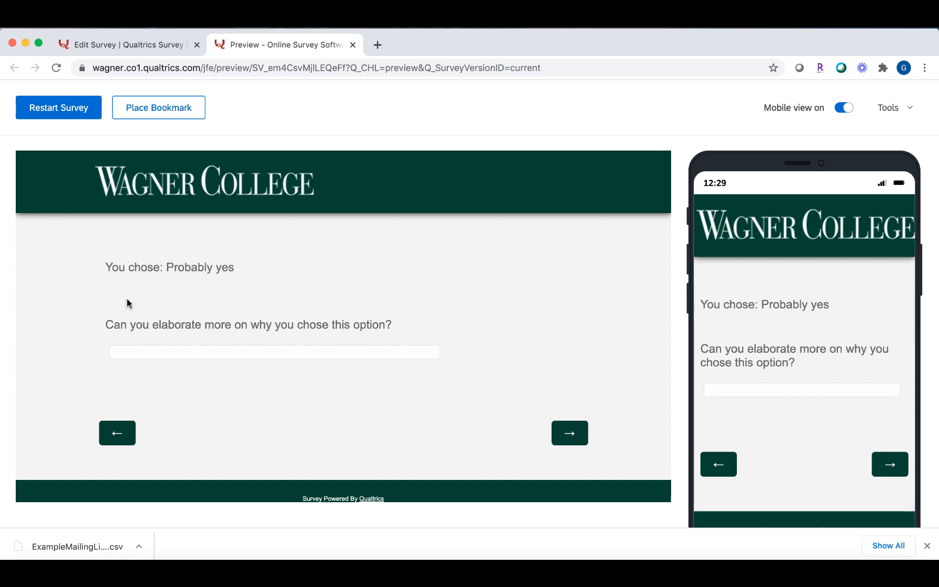
pyautogui.click(75, 113)
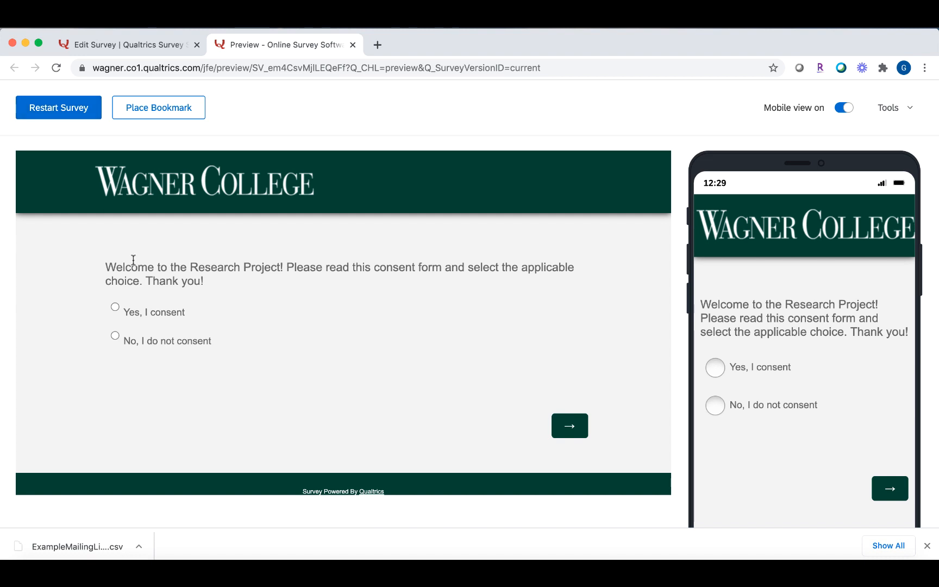
# Decline consent in the preview to test that path, then restart the survey.
pyautogui.click(155, 337)
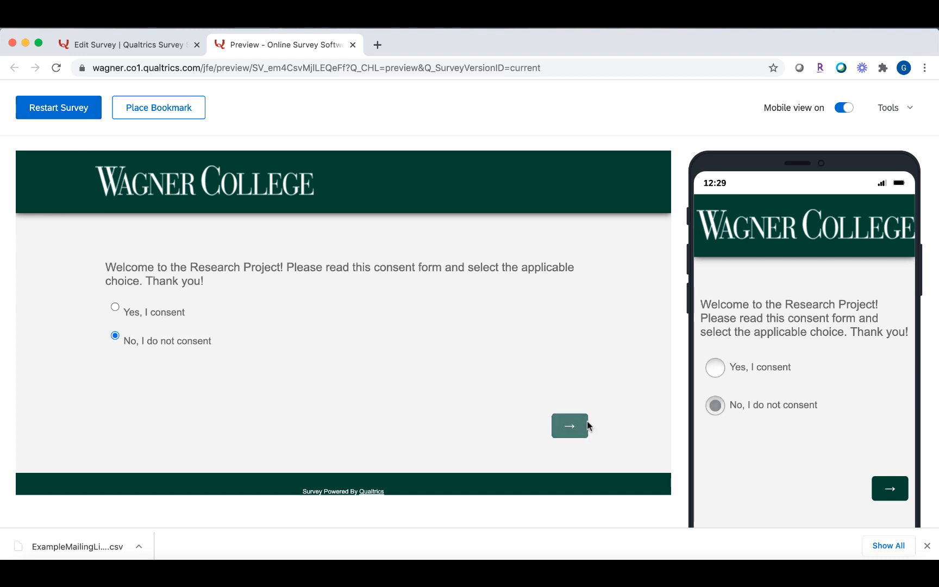
pyautogui.click(587, 424)
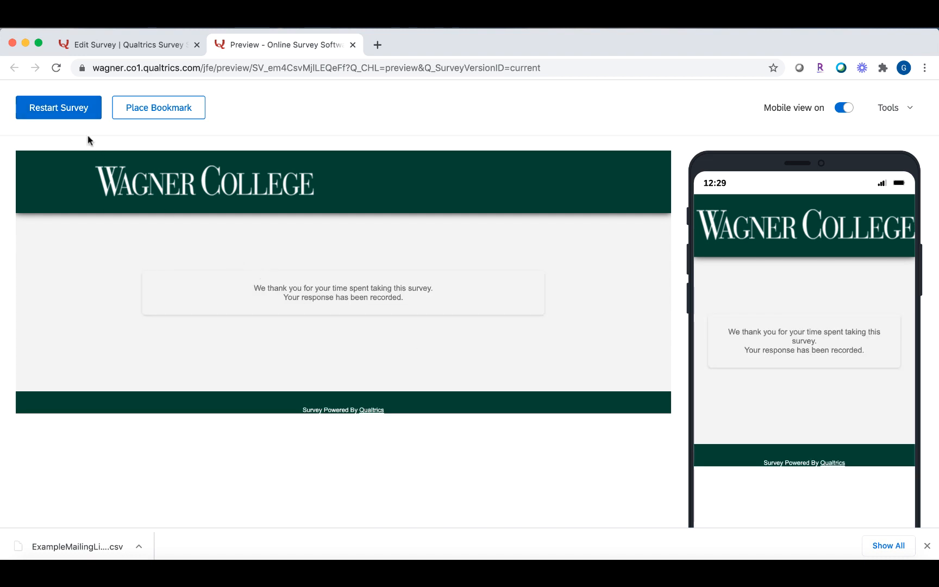
pyautogui.click(76, 108)
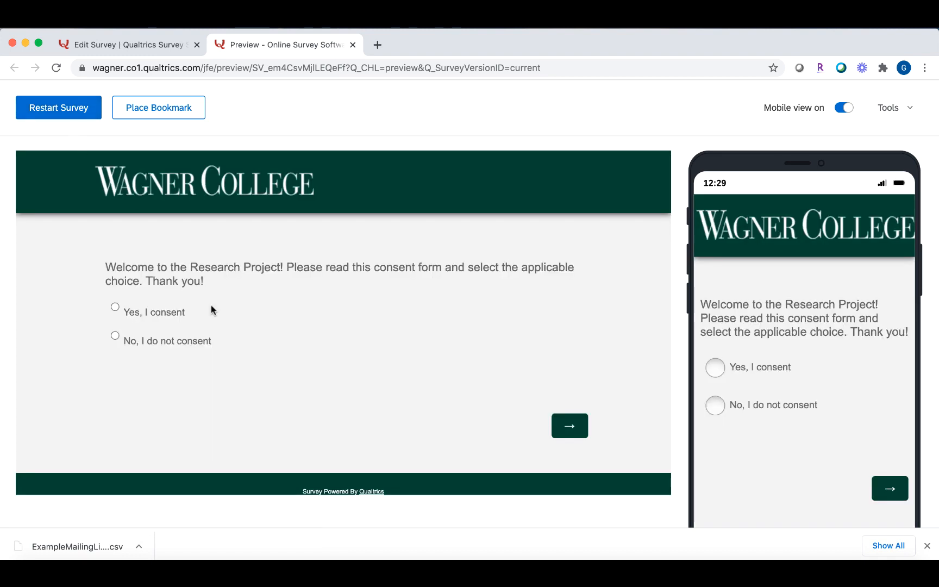
# Rerun with consent, Female, White and No to dorm living, reaching the thank-you page, then close.
pyautogui.click(165, 311)
pyautogui.click(581, 432)
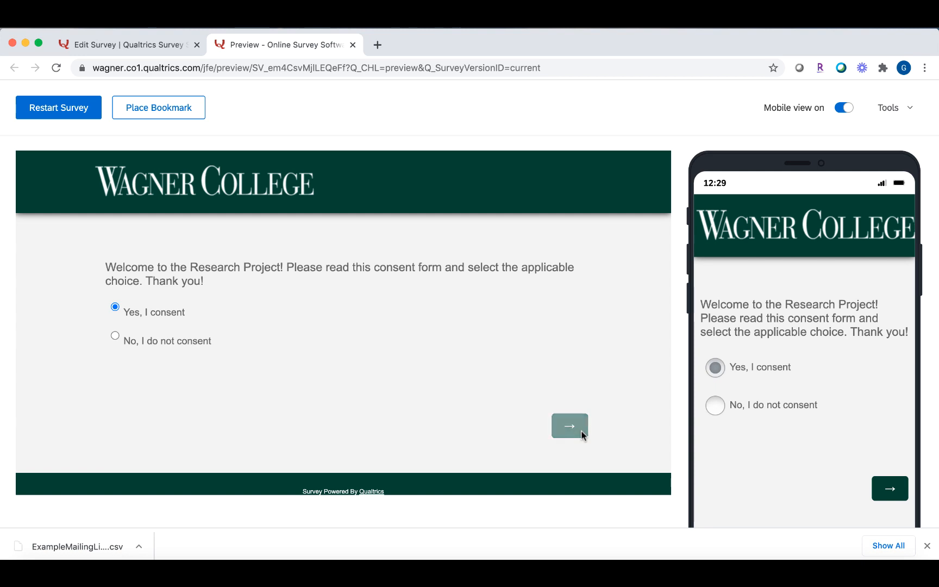
pyautogui.click(148, 326)
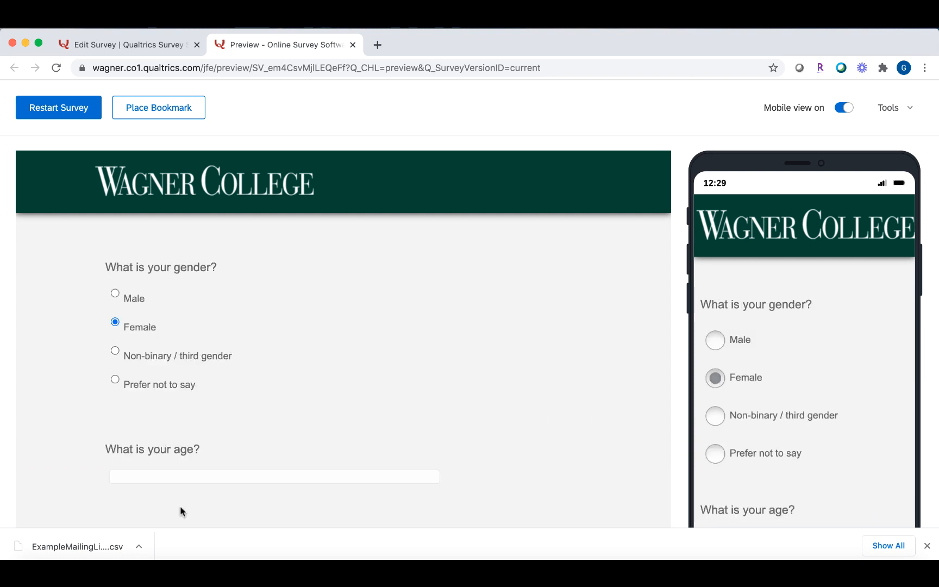
pyautogui.scroll(-8, 258, 496)
pyautogui.click(116, 216)
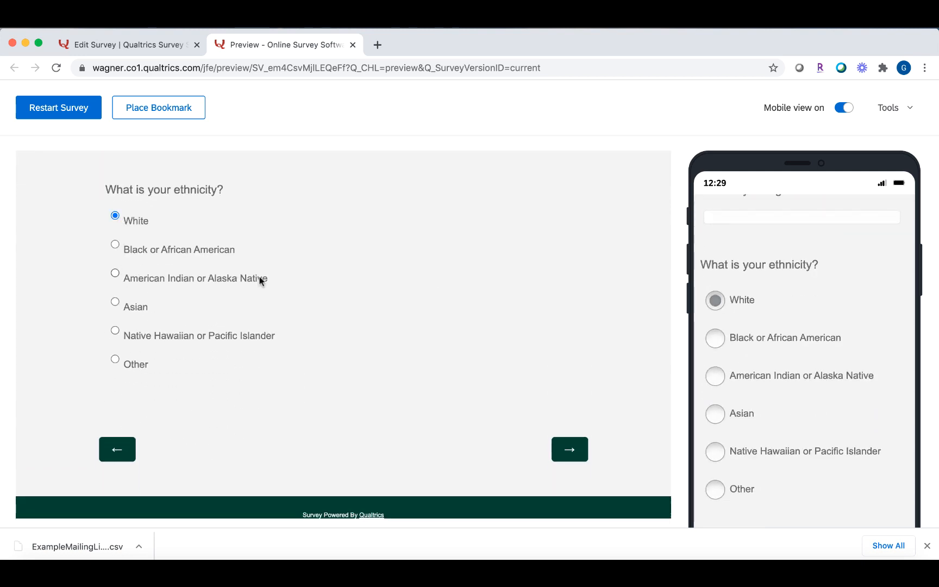
pyautogui.click(554, 447)
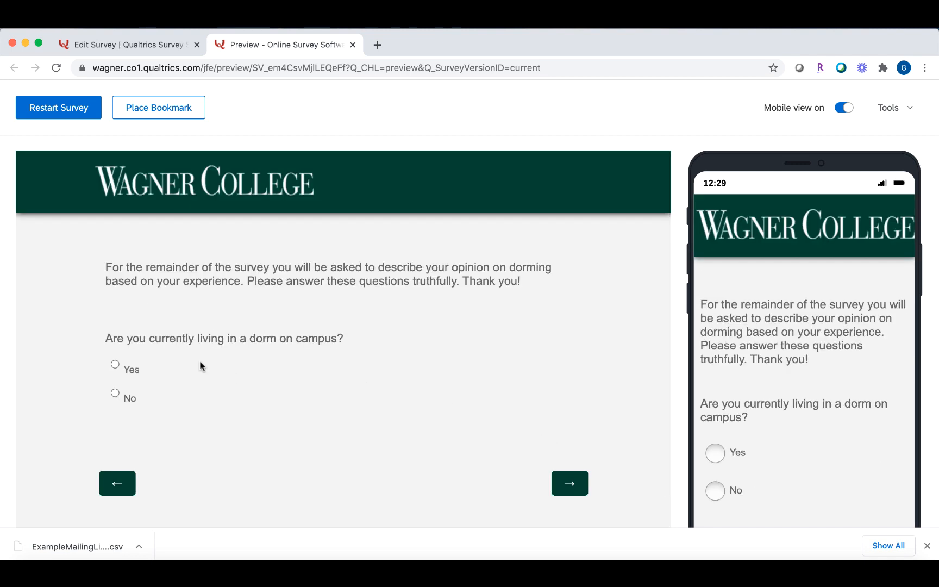
pyautogui.click(123, 404)
pyautogui.click(576, 478)
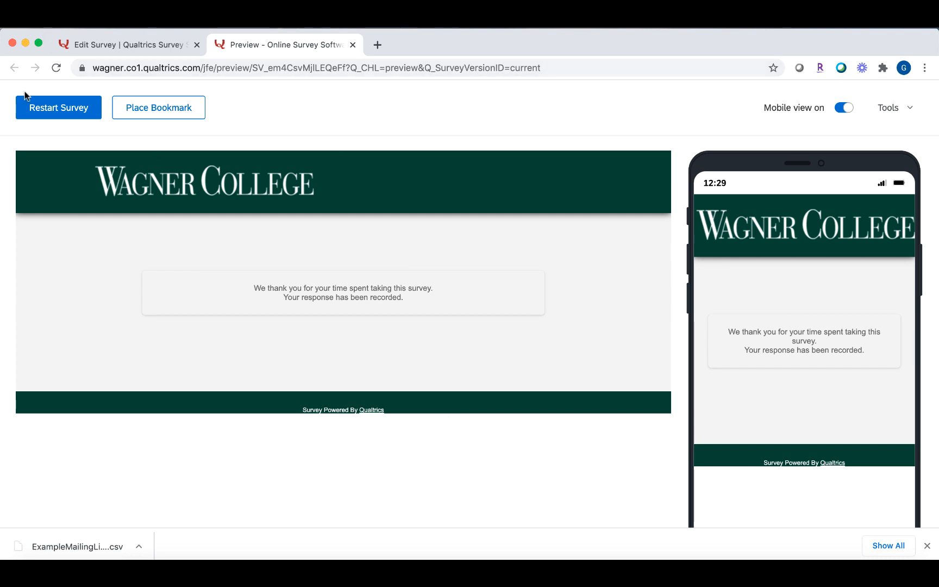
pyautogui.click(353, 45)
# Turn on Force Response for the Q1 consent question.
pyautogui.scroll(15, 589, 404)
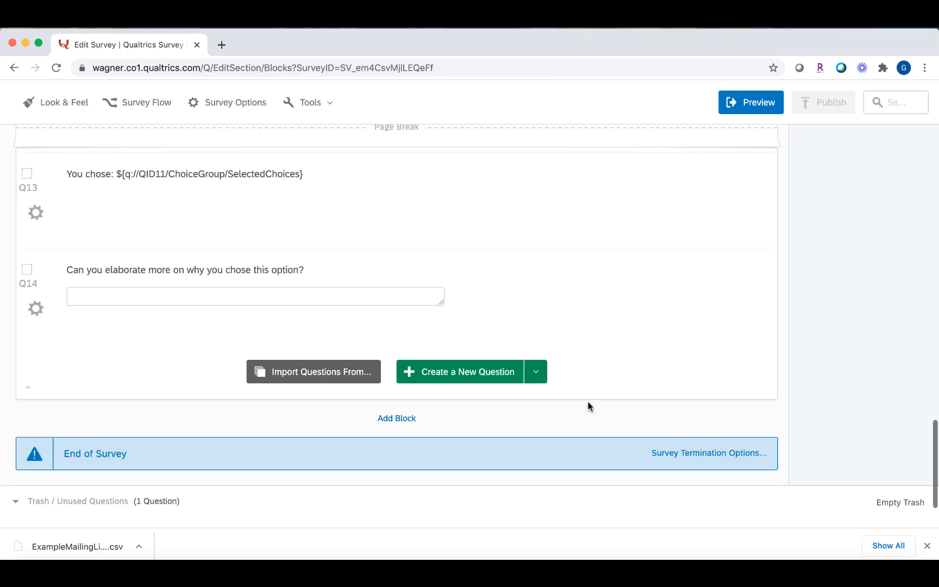
pyautogui.scroll(15, 590, 408)
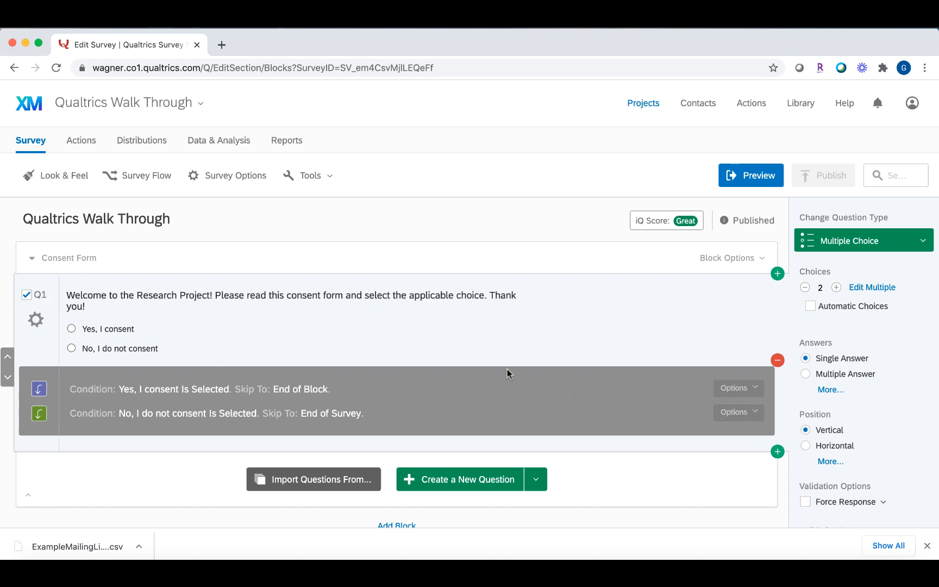
pyautogui.scroll(-5, 894, 392)
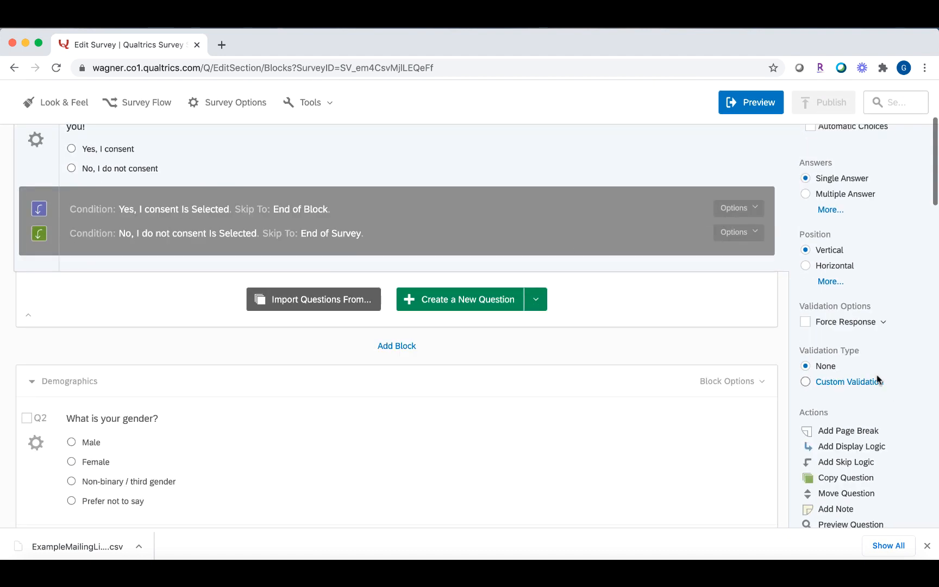
pyautogui.click(805, 323)
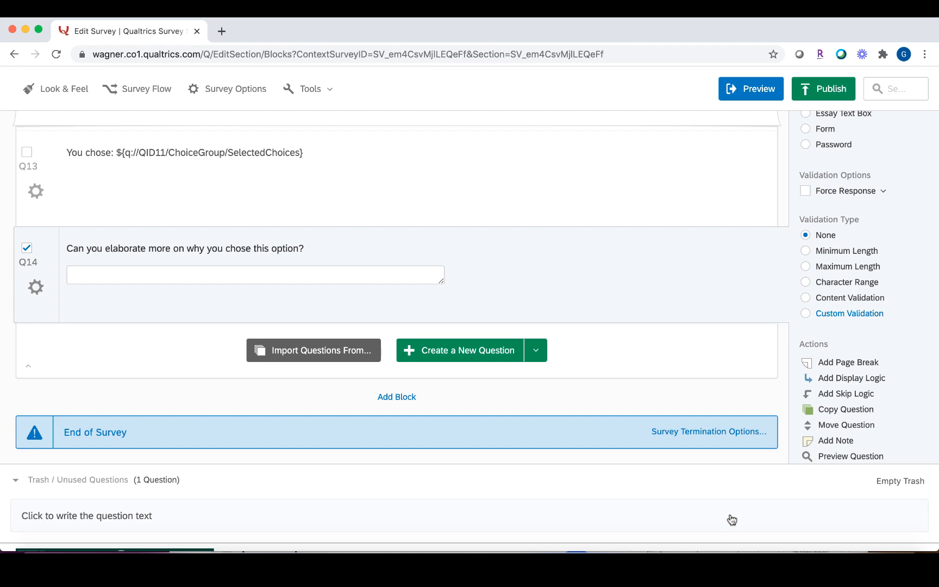
pyautogui.scroll(15, 734, 440)
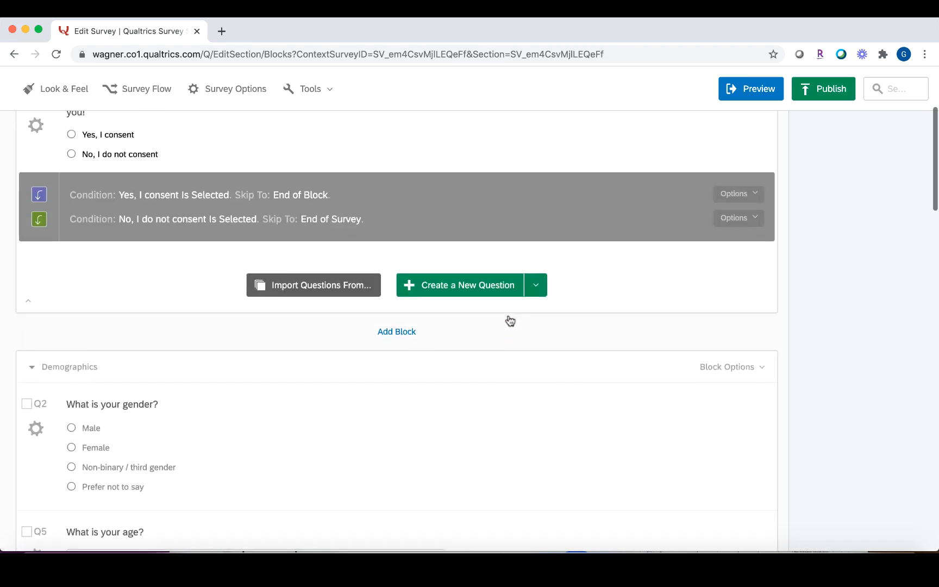
pyautogui.scroll(5, 510, 320)
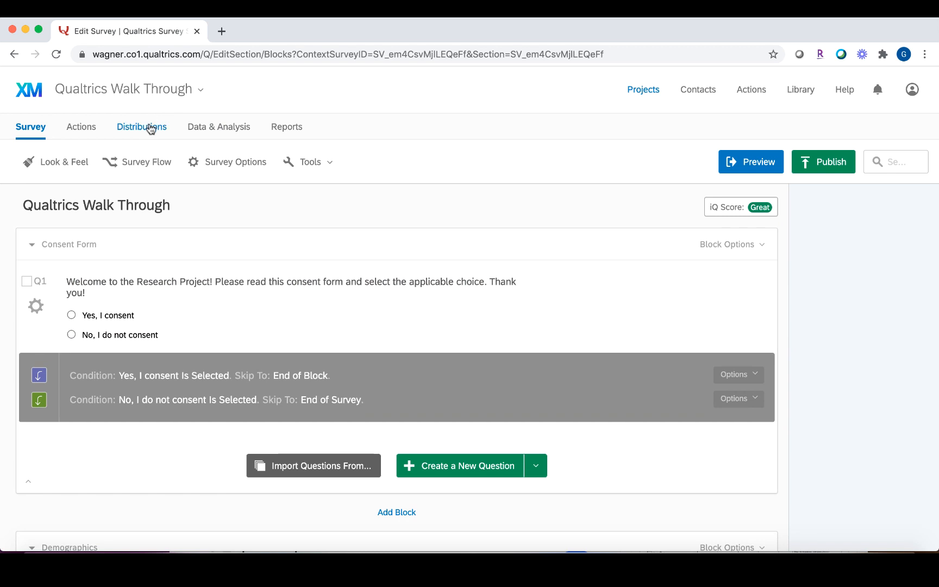
# Generate and select the anonymous reusable survey link, then go to Emails distribution.
pyautogui.click(151, 129)
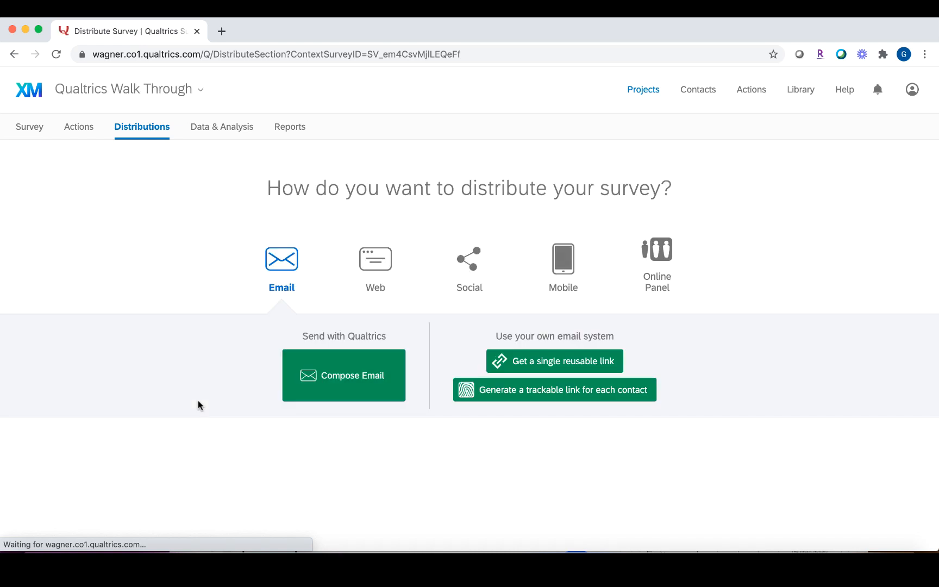
pyautogui.click(537, 363)
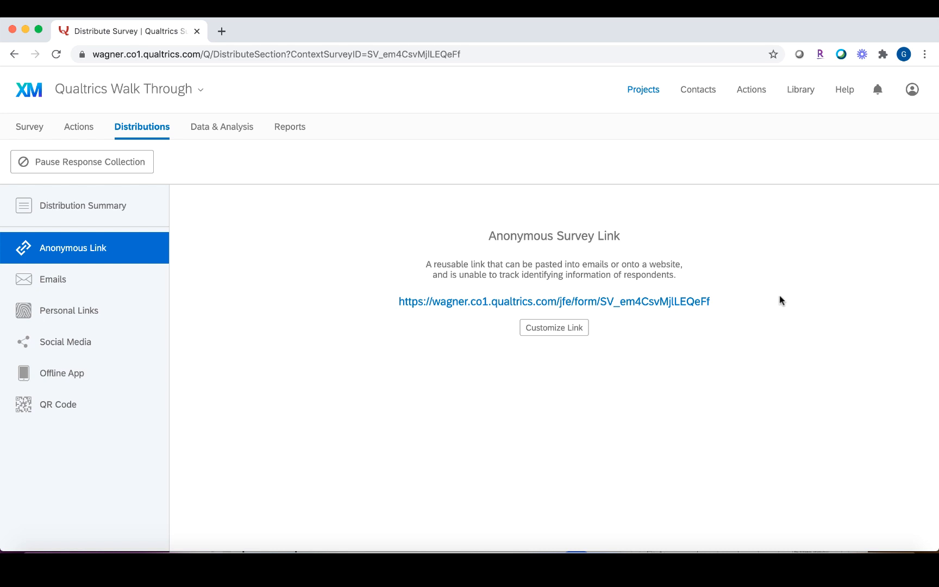
pyautogui.moveTo(634, 312); pyautogui.dragTo(511, 313)
pyautogui.moveTo(744, 295); pyautogui.dragTo(723, 310)
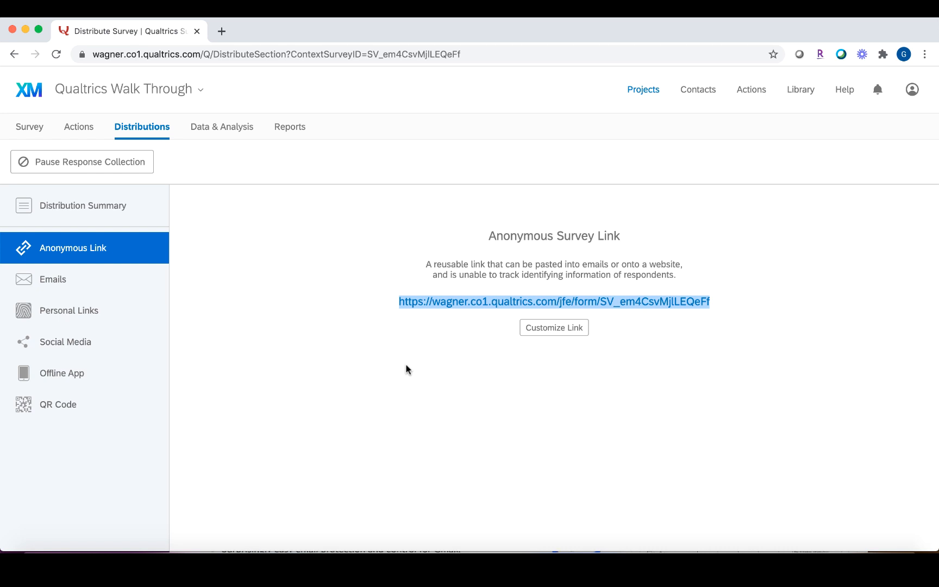
pyautogui.click(118, 277)
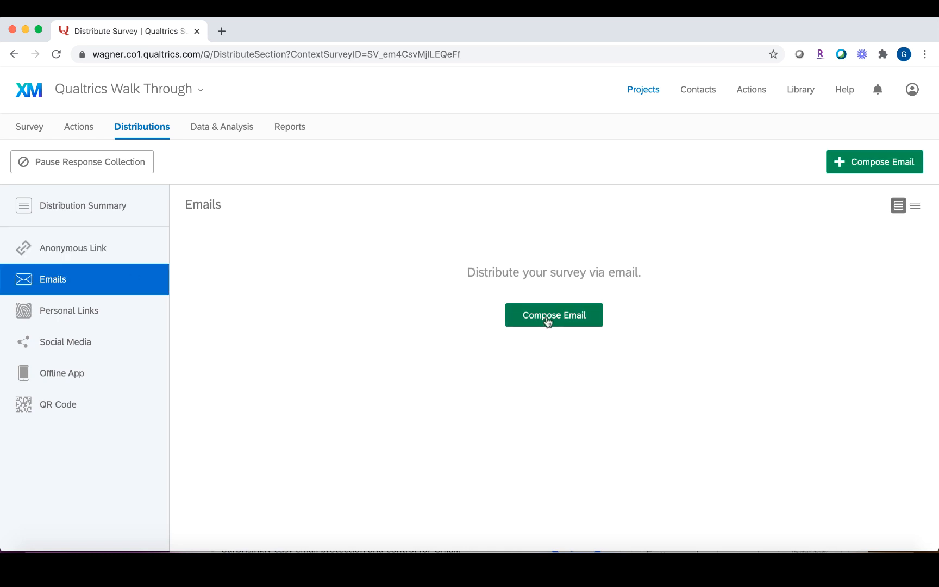
# Start a distribution email, try a new contact list, then cancel both without sending.
pyautogui.click(549, 320)
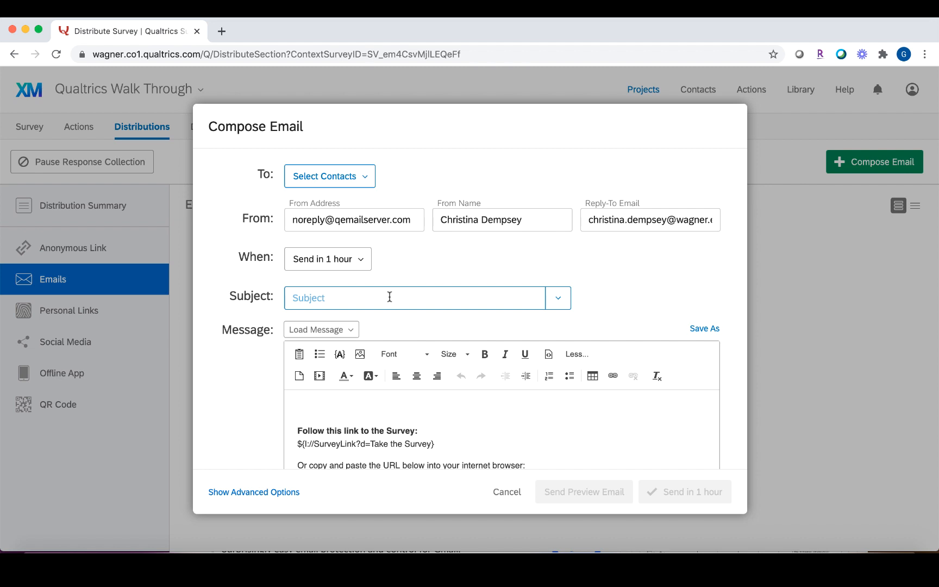
pyautogui.scroll(-3, 390, 297)
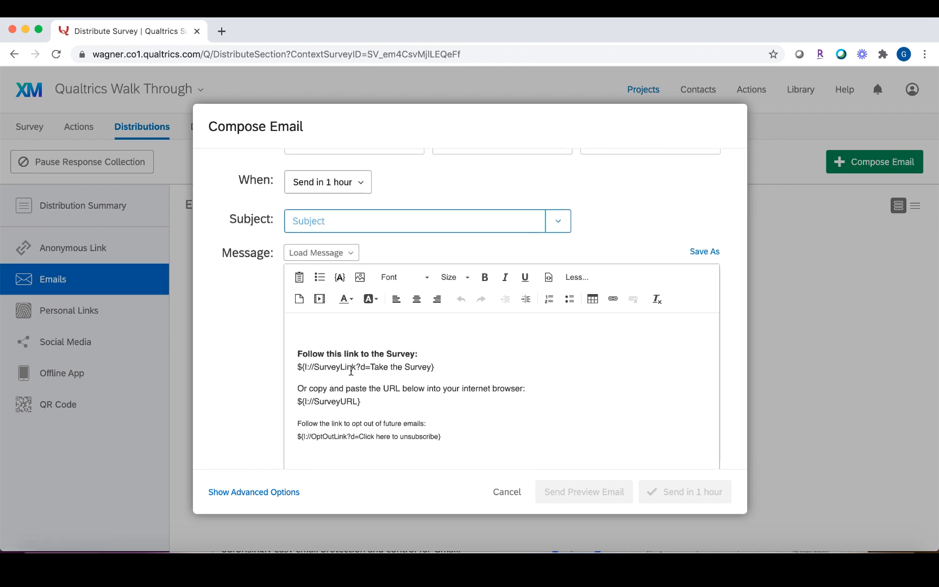
pyautogui.scroll(-2, 409, 377)
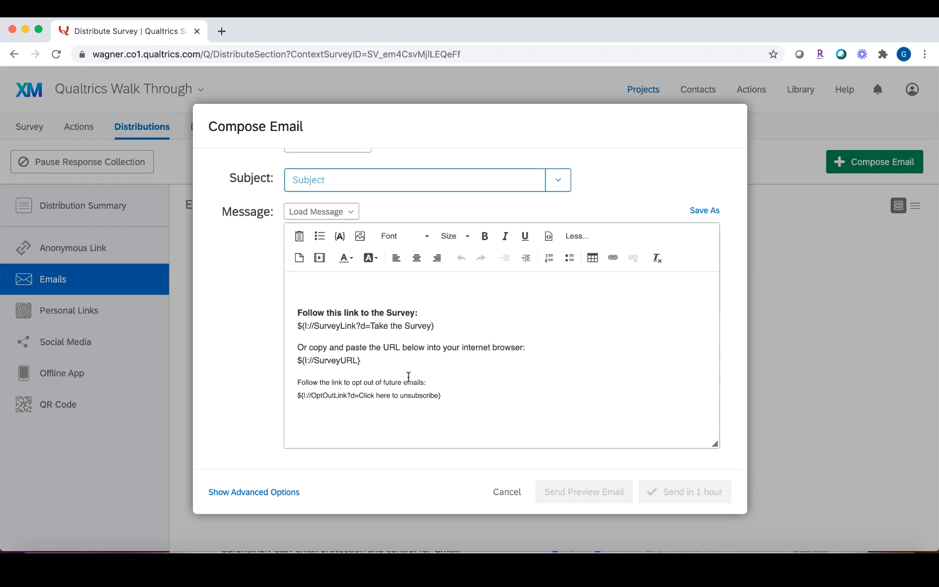
pyautogui.scroll(4, 409, 376)
pyautogui.scroll(-2, 391, 447)
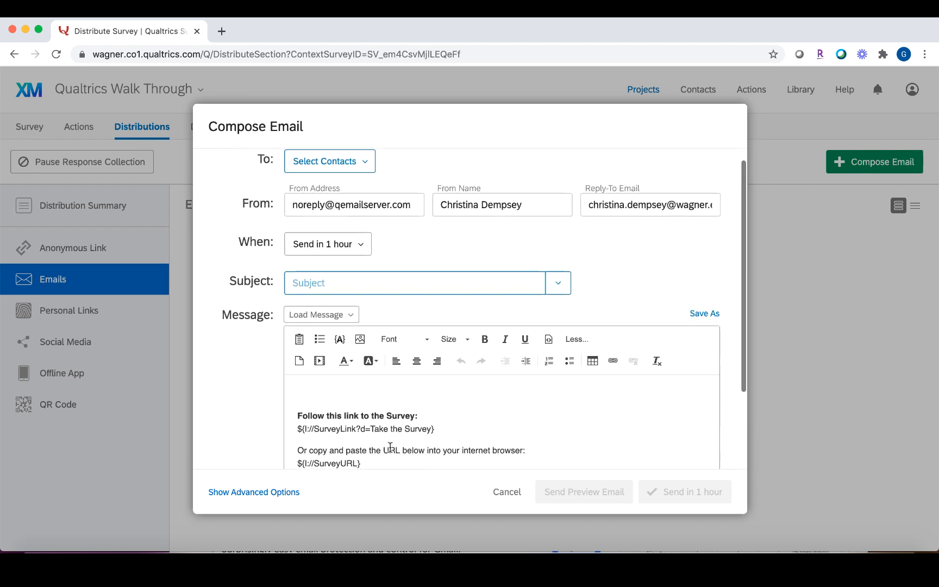
pyautogui.scroll(3, 385, 381)
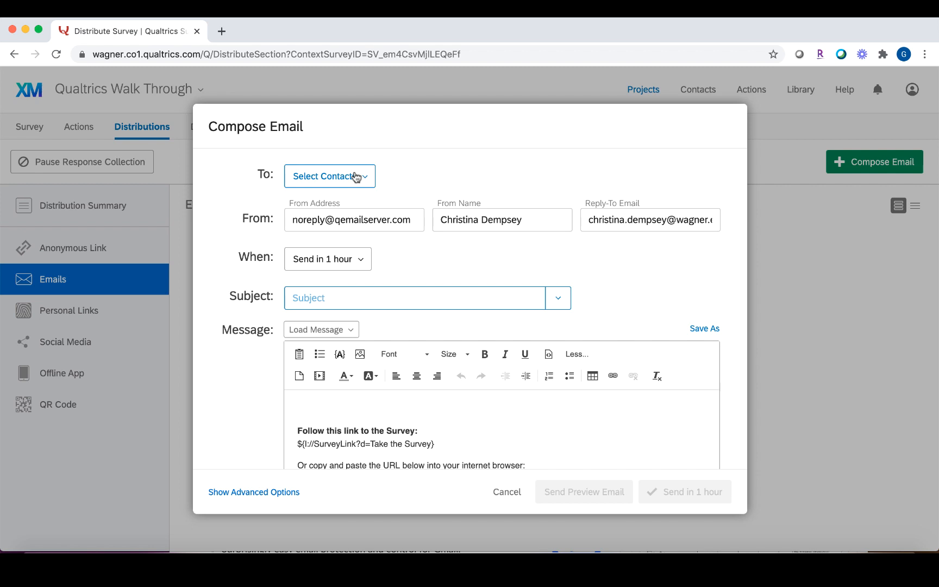
pyautogui.click(358, 182)
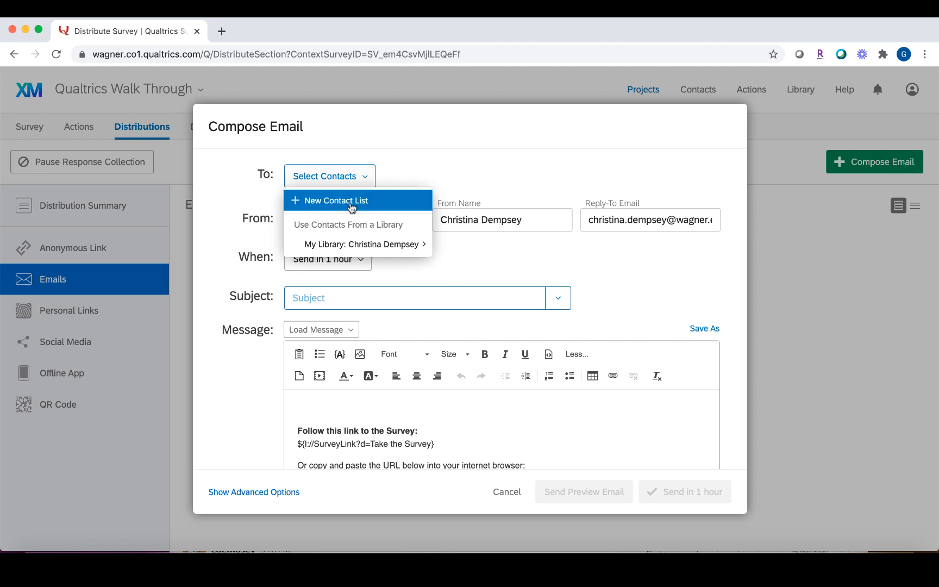
pyautogui.click(350, 203)
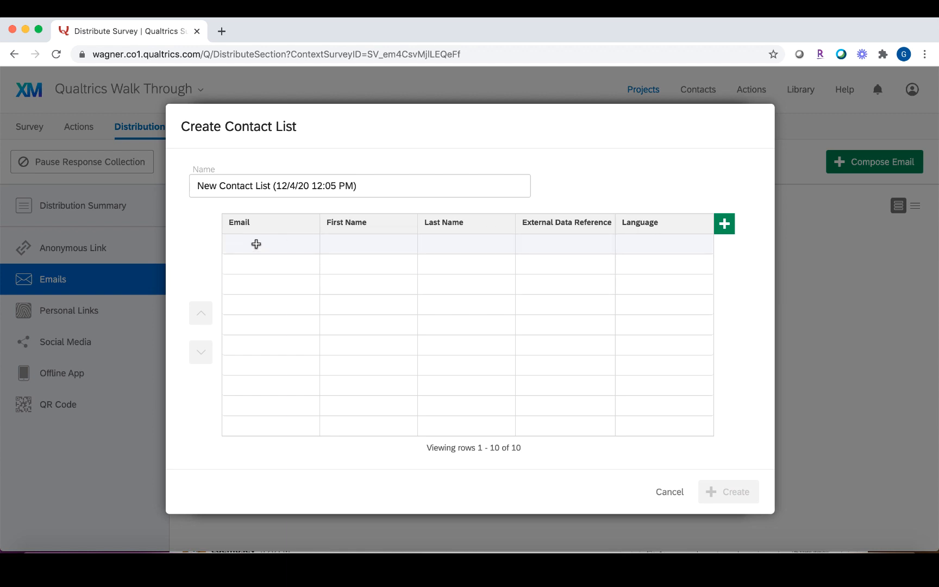
pyautogui.click(669, 495)
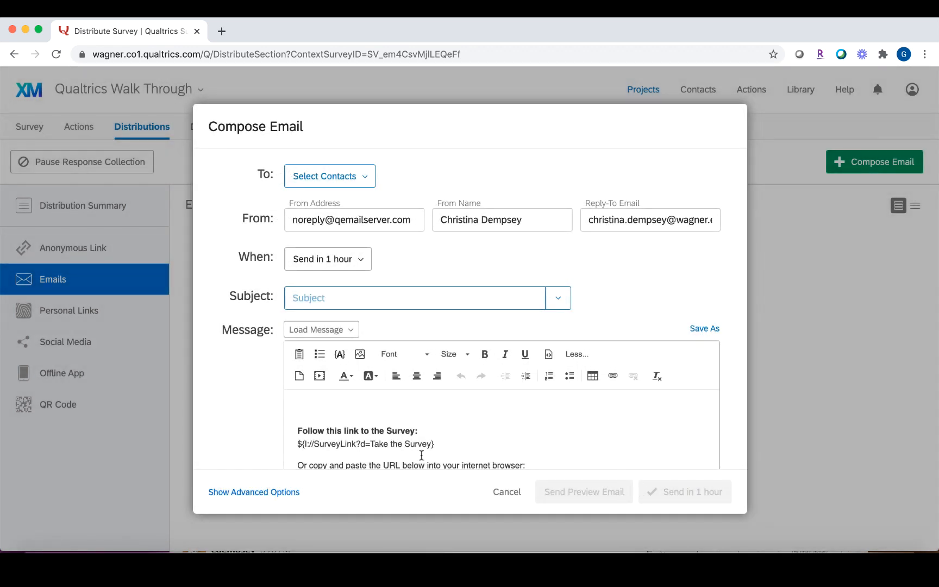
pyautogui.click(508, 499)
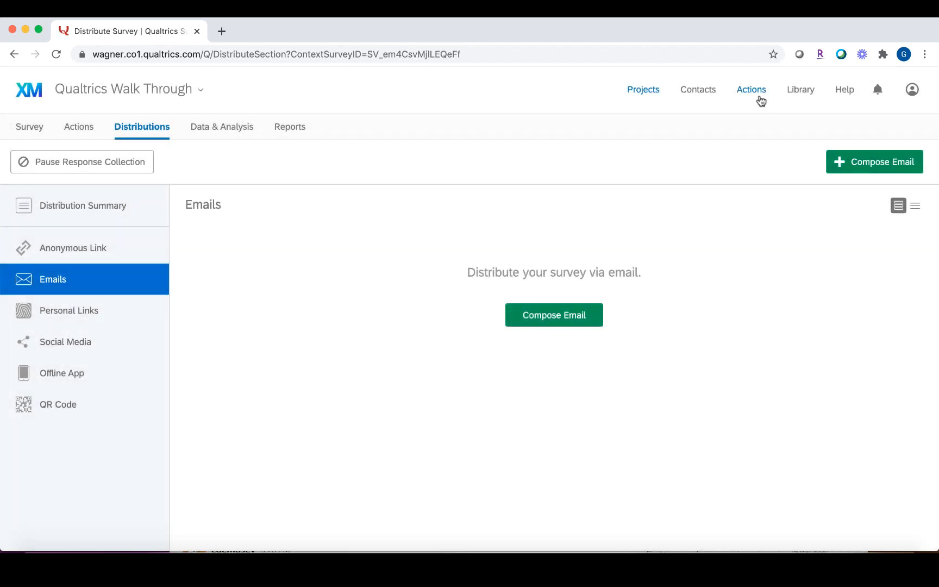
# Create a contact list named 'Qualtrics Walkthrough' in Contacts.
pyautogui.click(698, 90)
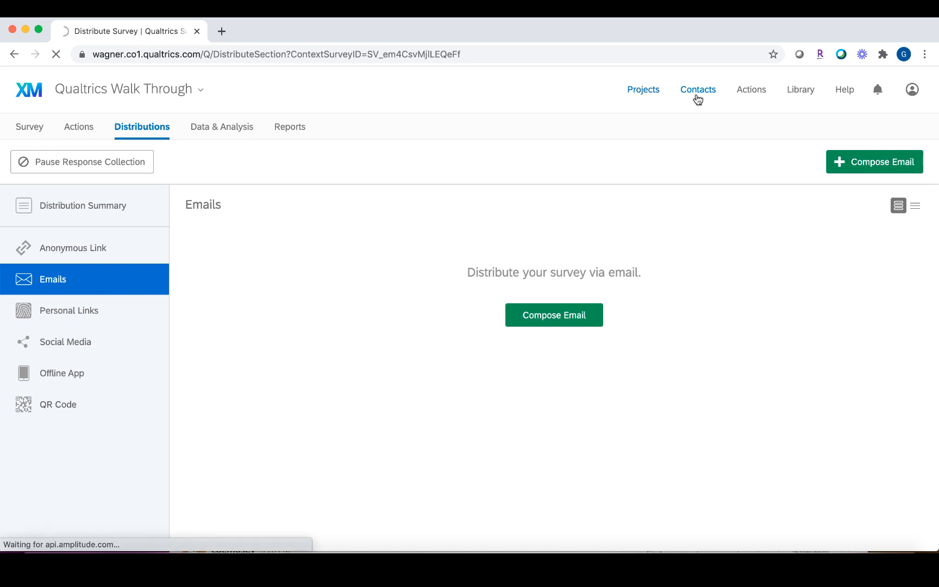
pyautogui.click(739, 145)
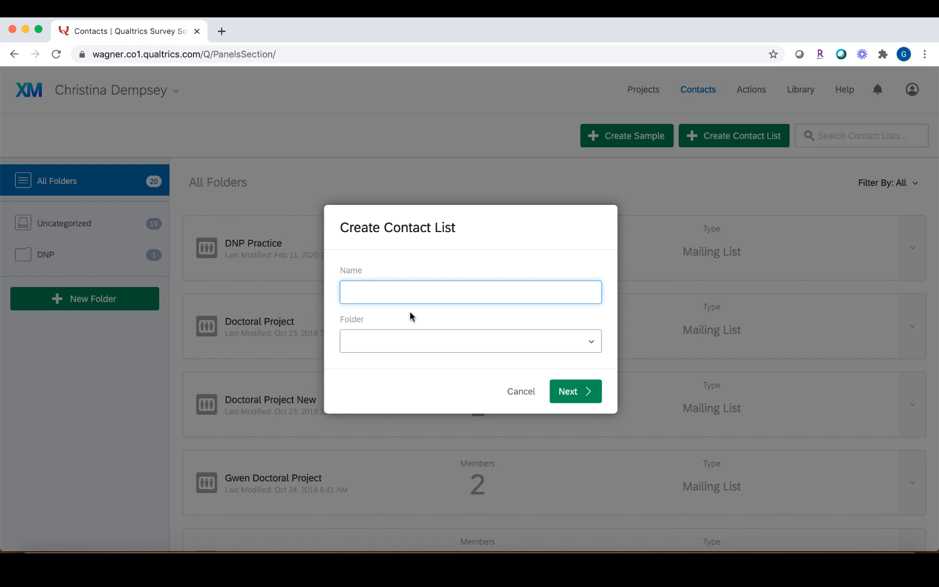
pyautogui.write('Qualtrics Walkthrough')
pyautogui.click(577, 390)
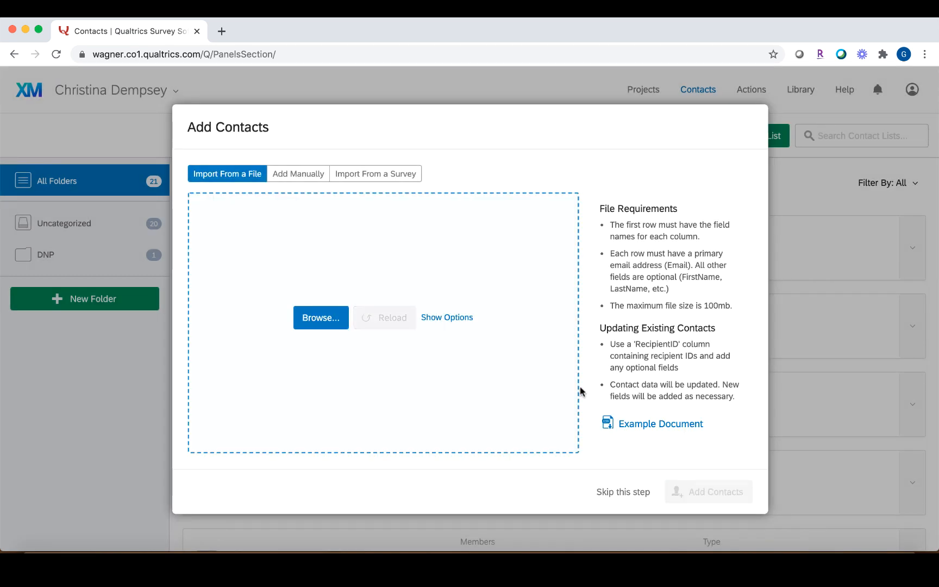
# Choose Import From a File and download the example mailing list document.
pyautogui.click(318, 175)
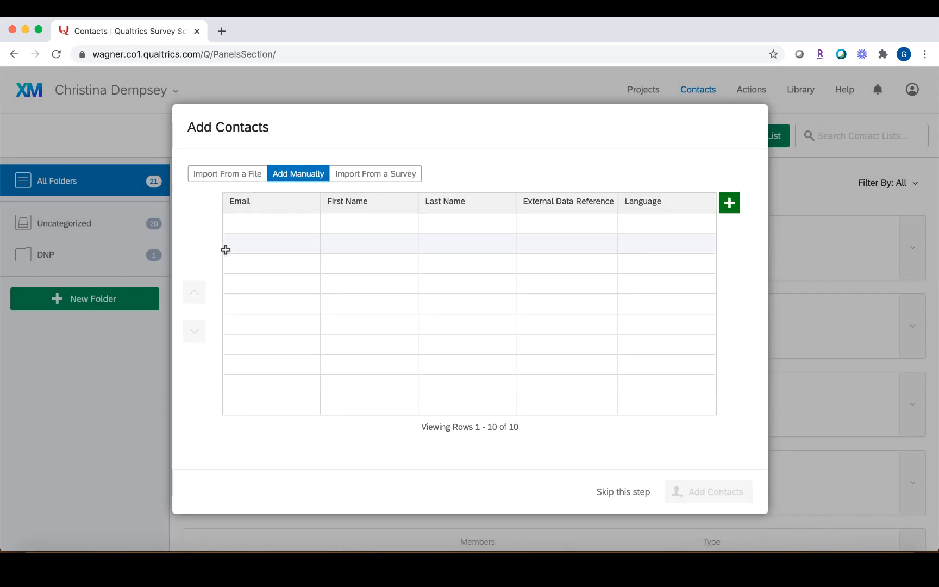
pyautogui.click(218, 176)
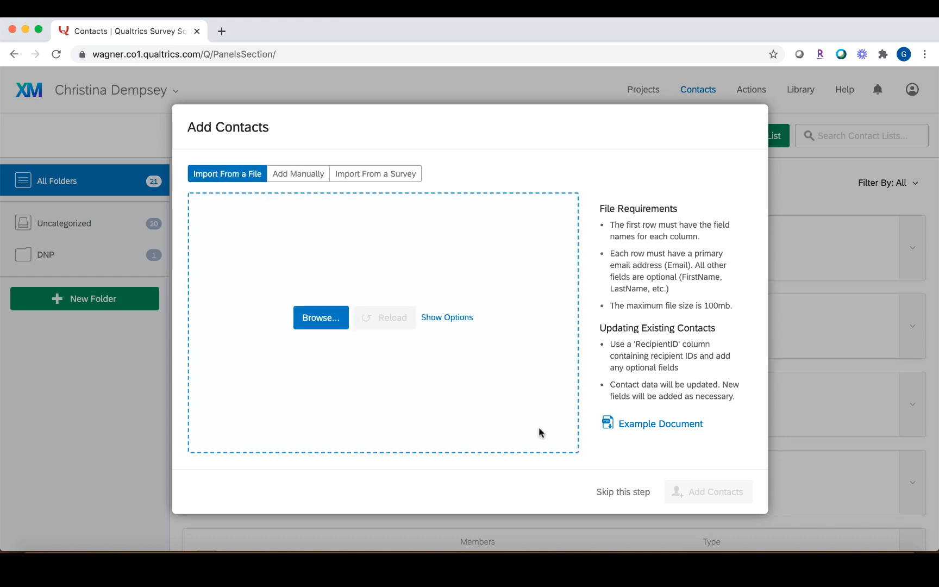
pyautogui.click(674, 424)
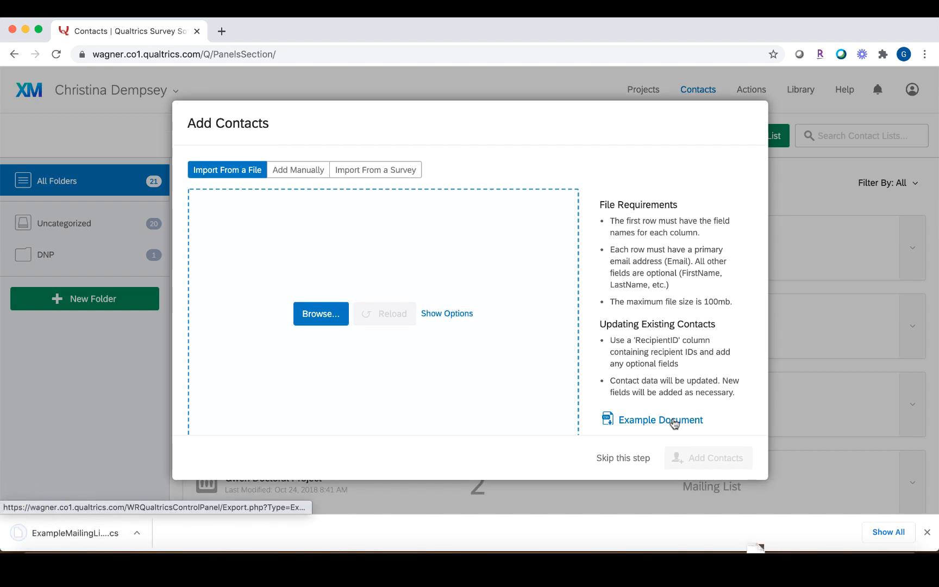
# Reveal ExampleMailingList (1).csv in Finder's Downloads and open it with Excel.
pyautogui.click(140, 532)
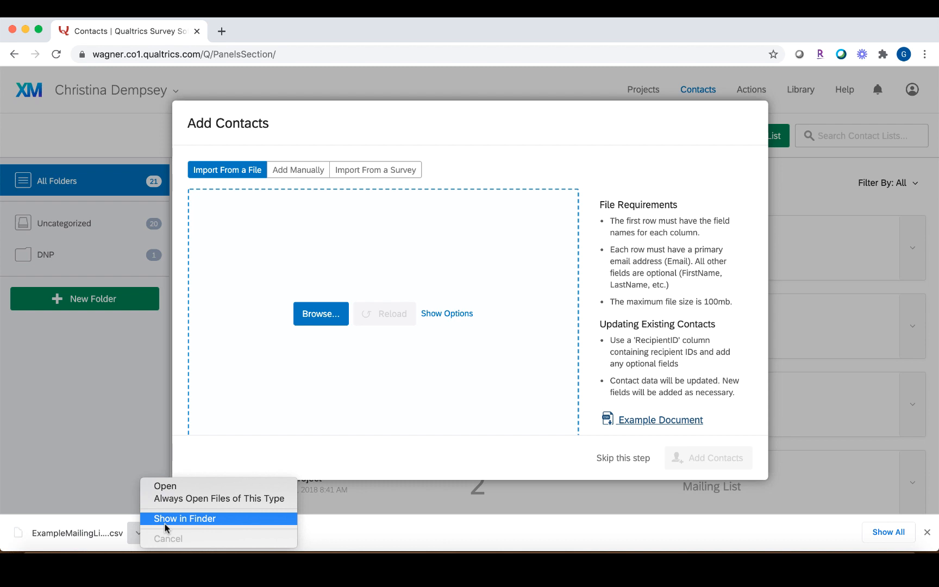
pyautogui.click(164, 524)
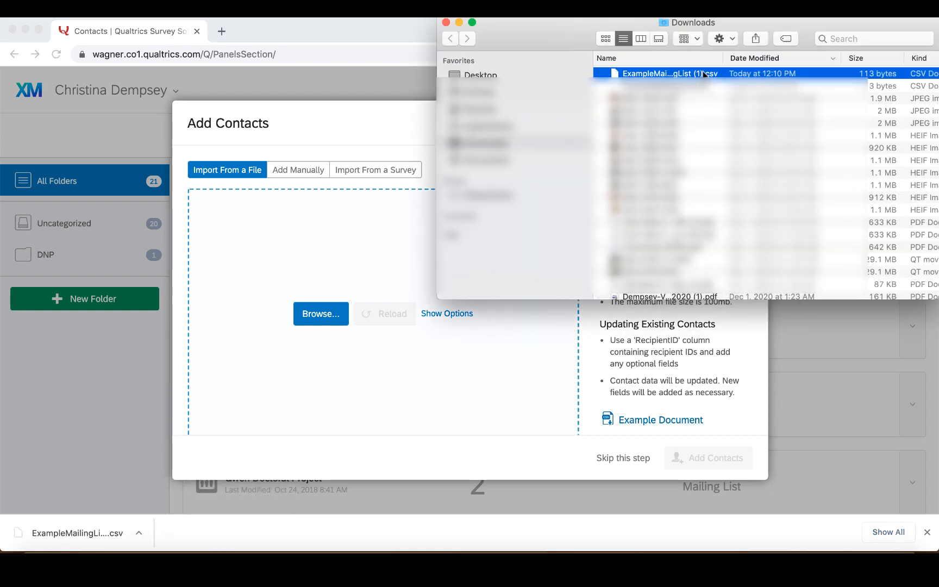
pyautogui.rightClick(703, 73)
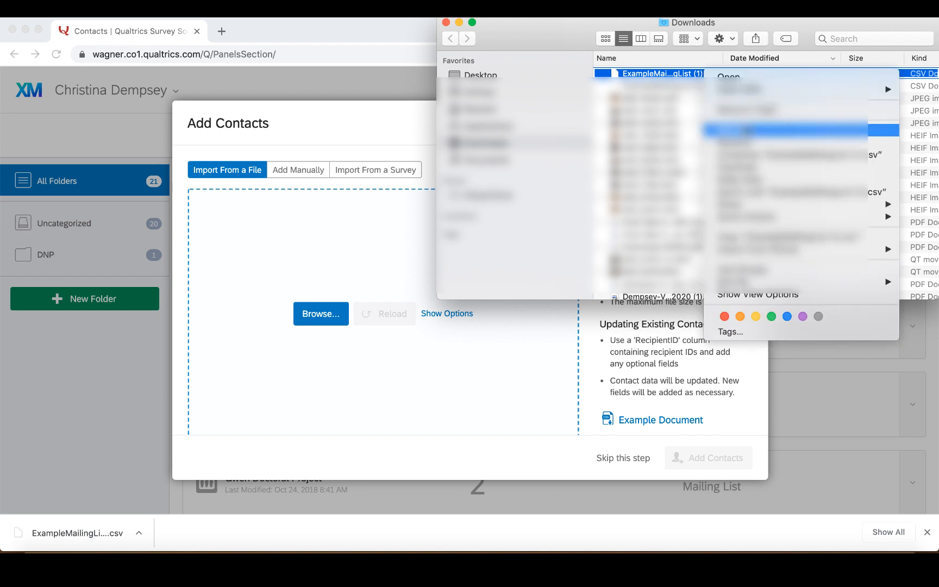
pyautogui.click(748, 129)
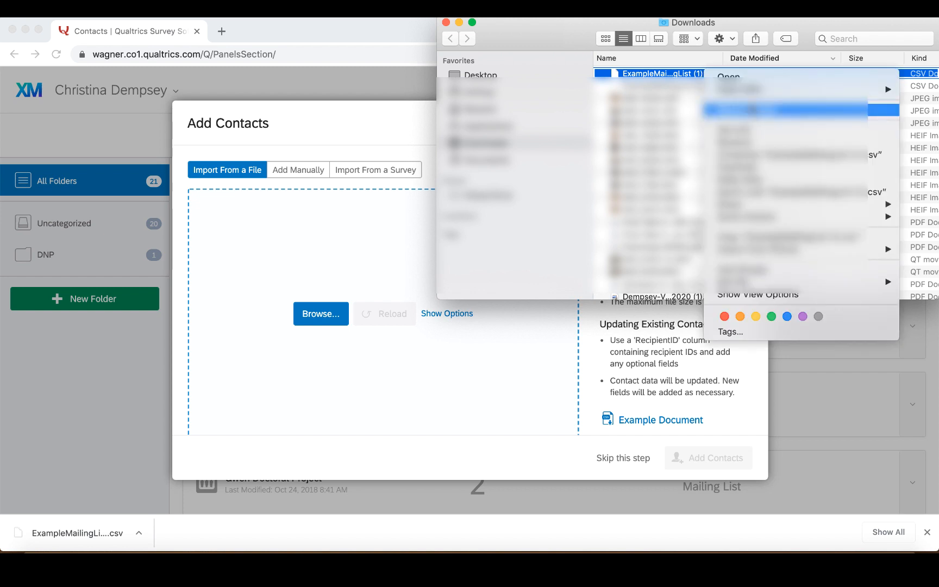
pyautogui.moveTo(758, 88)
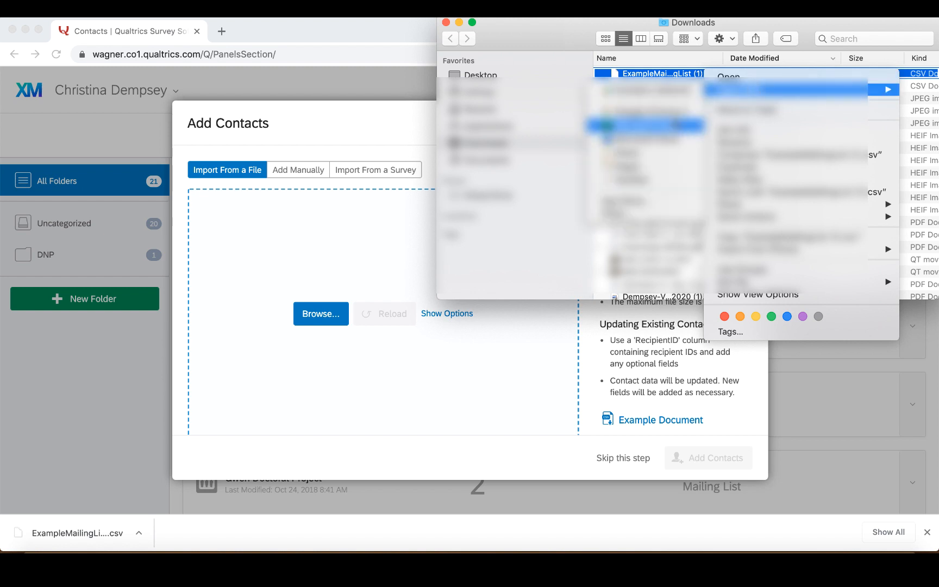
pyautogui.click(674, 126)
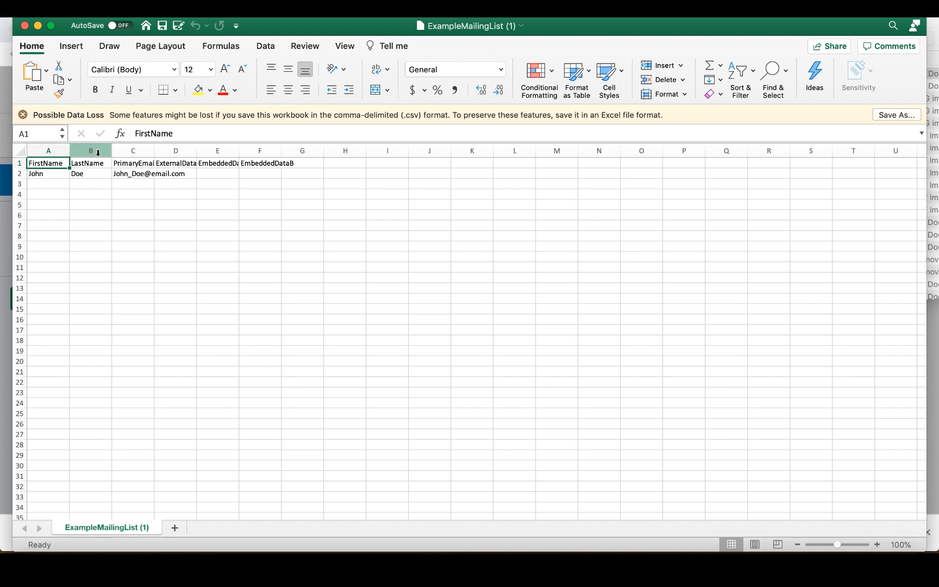
# Widen columns A and C, then add a new contact's first name, last name and e-mail in row 3.
pyautogui.moveTo(69, 150); pyautogui.dragTo(286, 147)
pyautogui.click(49, 174)
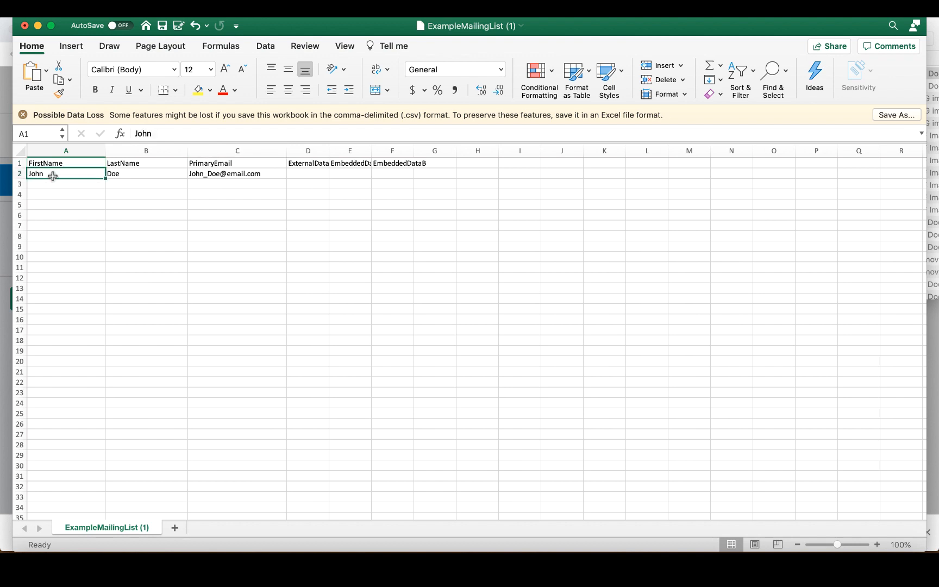
pyautogui.click(90, 183)
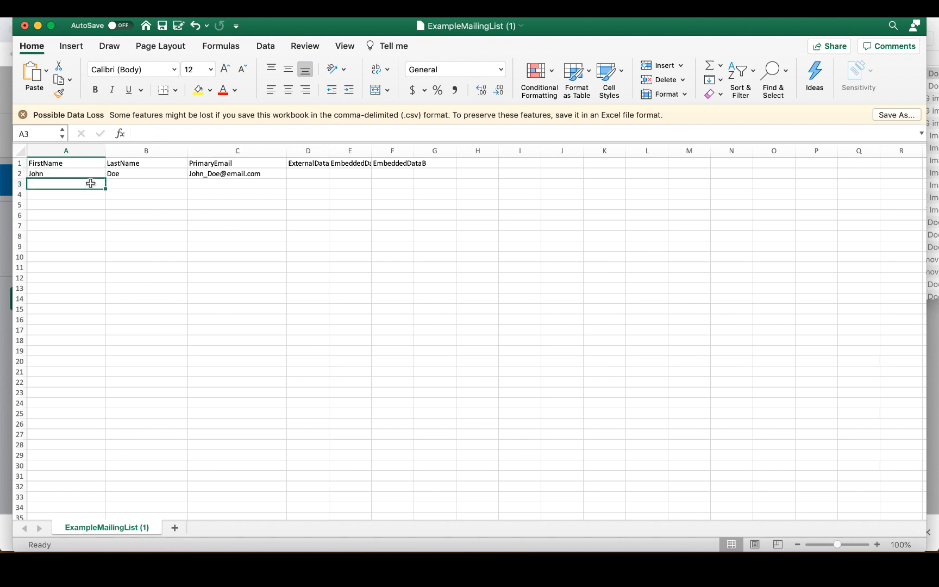
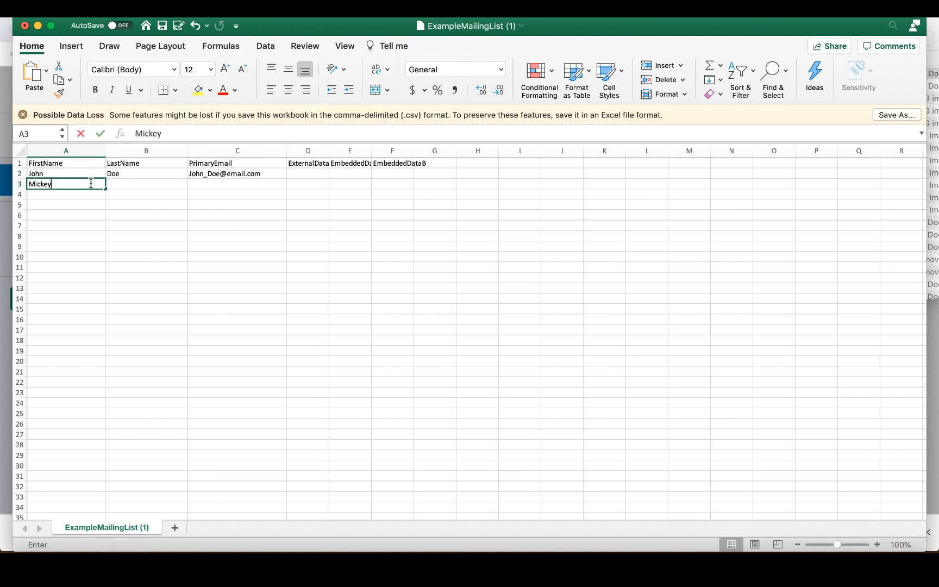
pyautogui.press('Tab')
pyautogui.press('Tab')
pyautogui.press('Return')
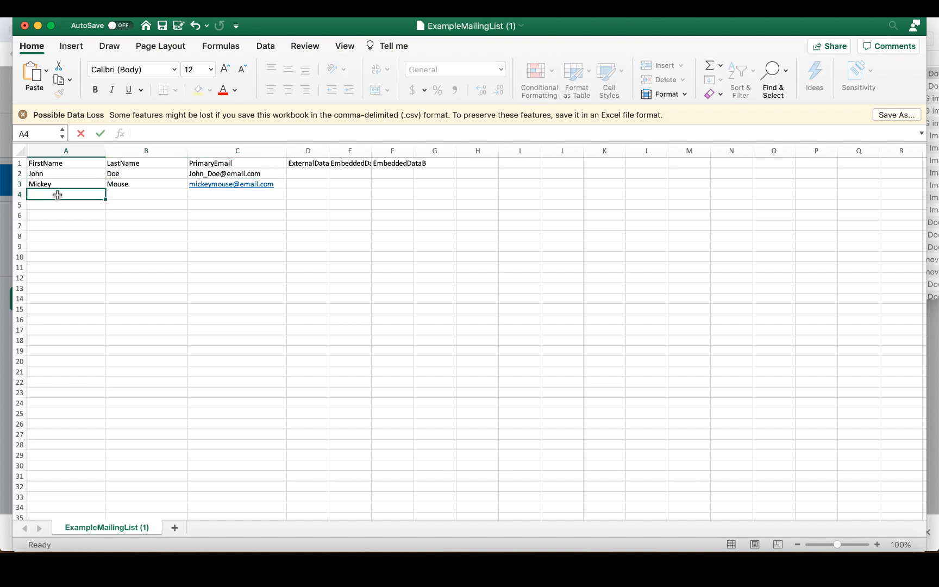
# Add an 'IT Training' contact with its e-mail address in the next row.
pyautogui.write('IT')
pyautogui.press('Tab')
pyautogui.write('Training')
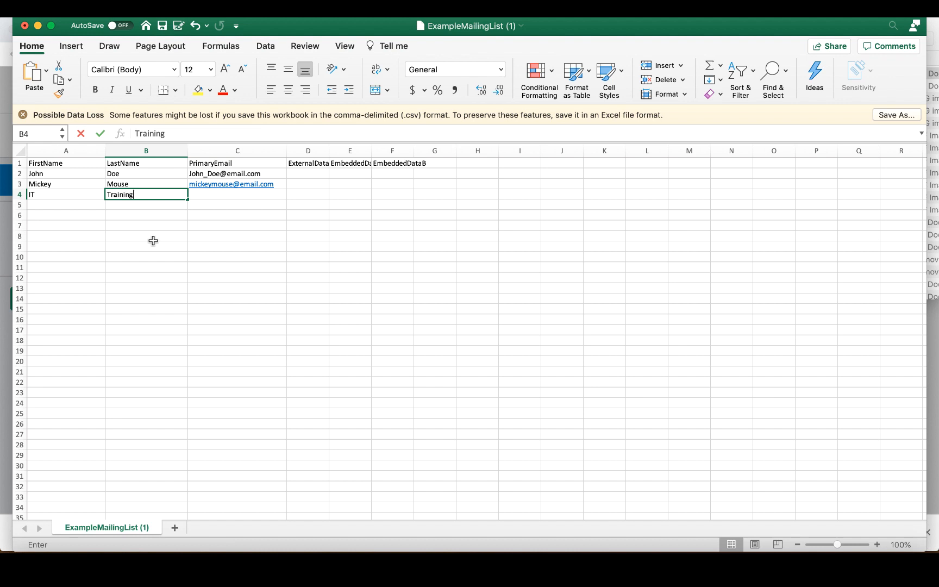
pyautogui.press('Tab')
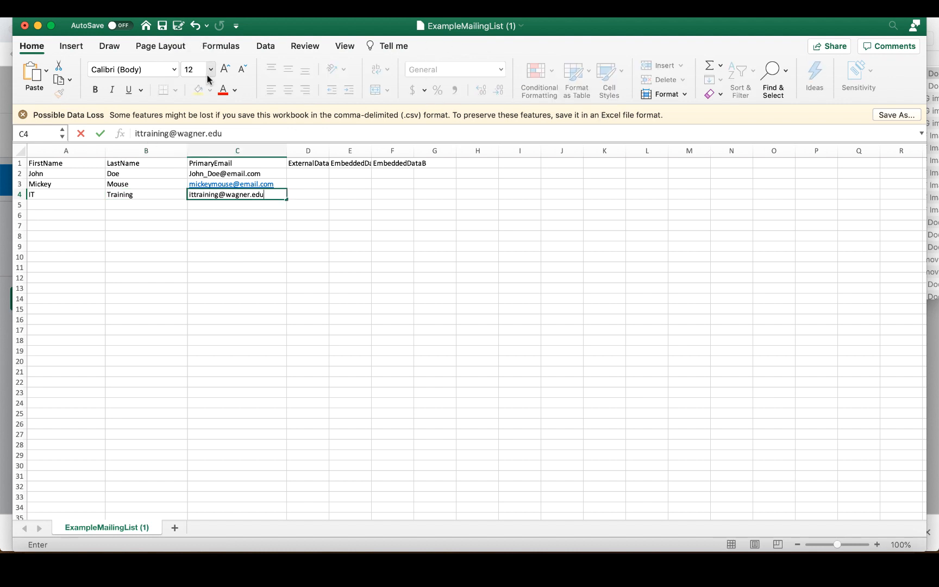
# Save the list as the CSV file QualtricsImport in the chosen folder and close Excel.
pyautogui.click(179, 26)
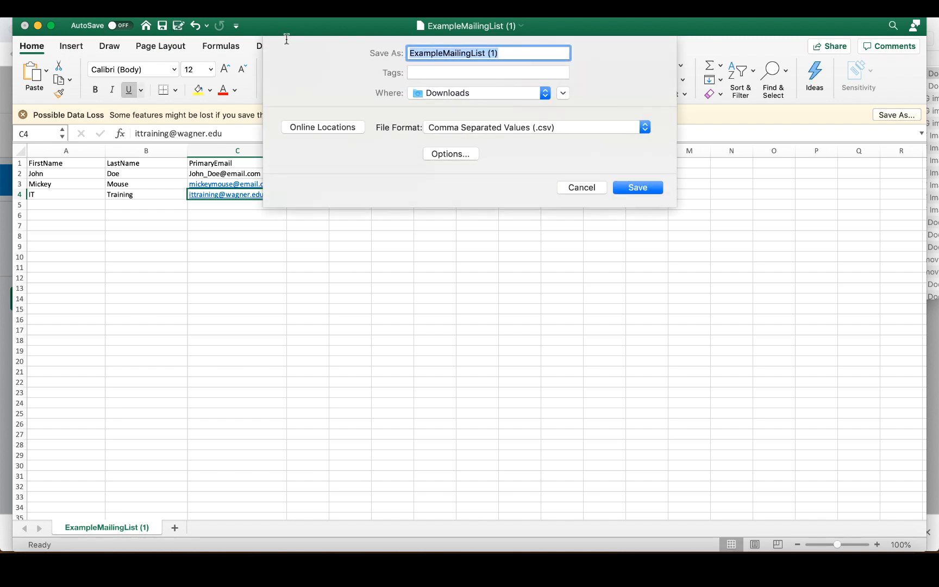
pyautogui.write('QualtricsImport')
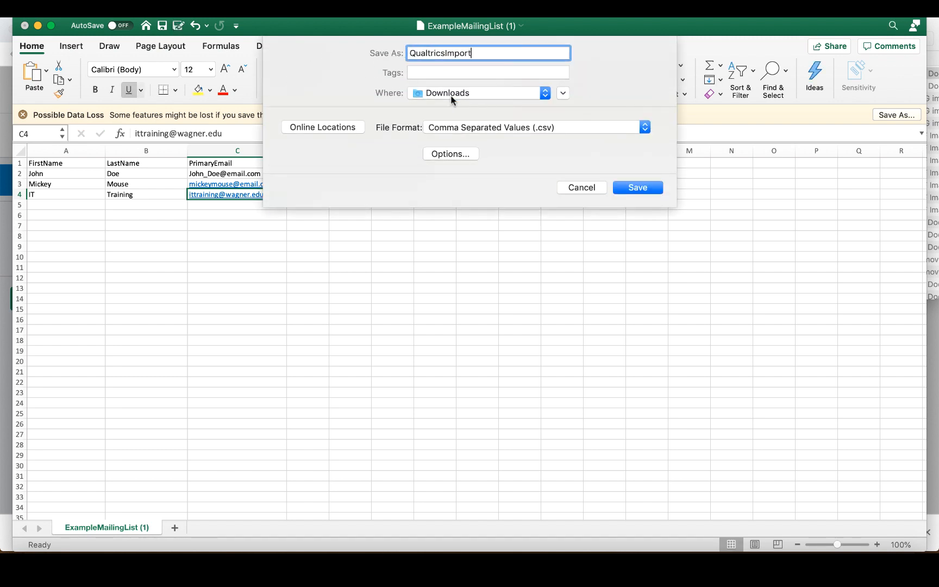
pyautogui.click(451, 93)
pyautogui.click(451, 220)
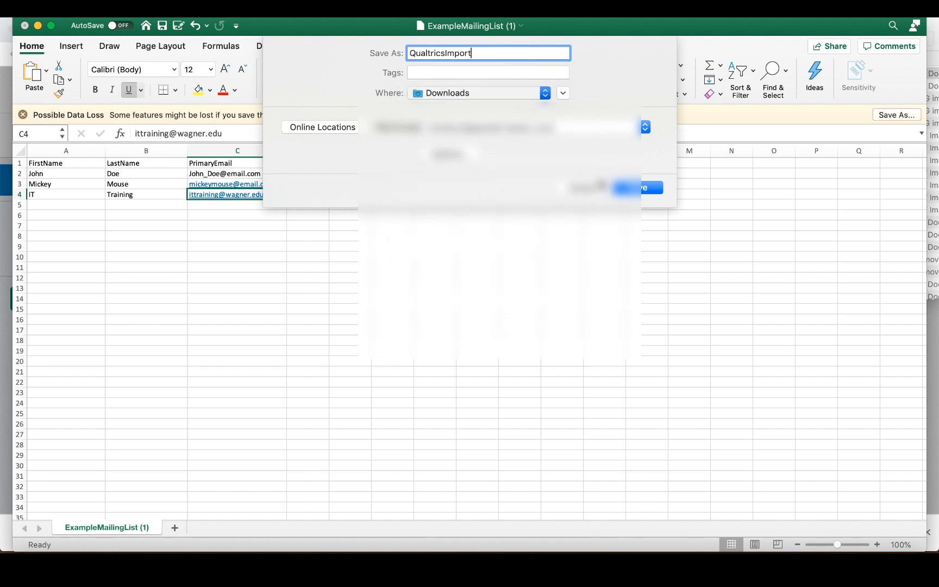
pyautogui.click(641, 190)
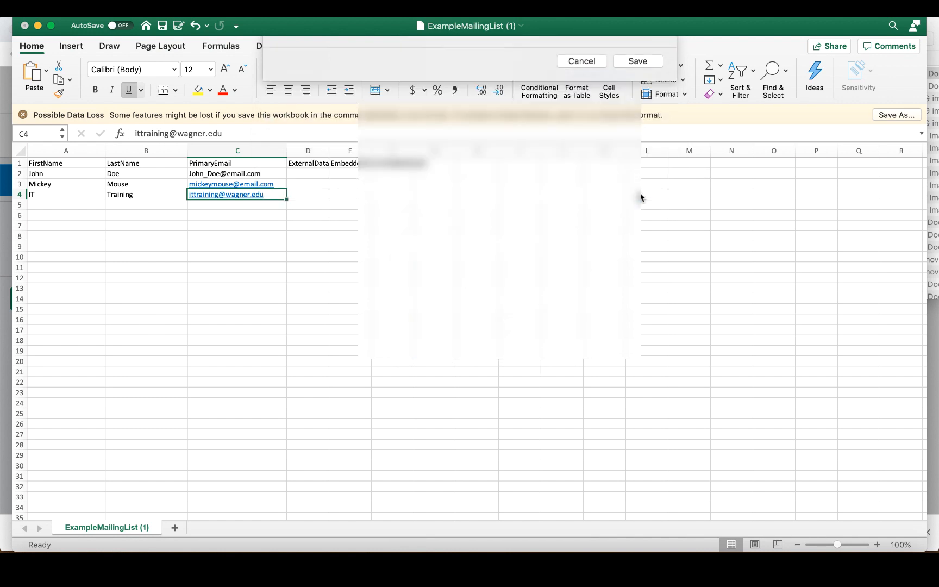
pyautogui.click(24, 28)
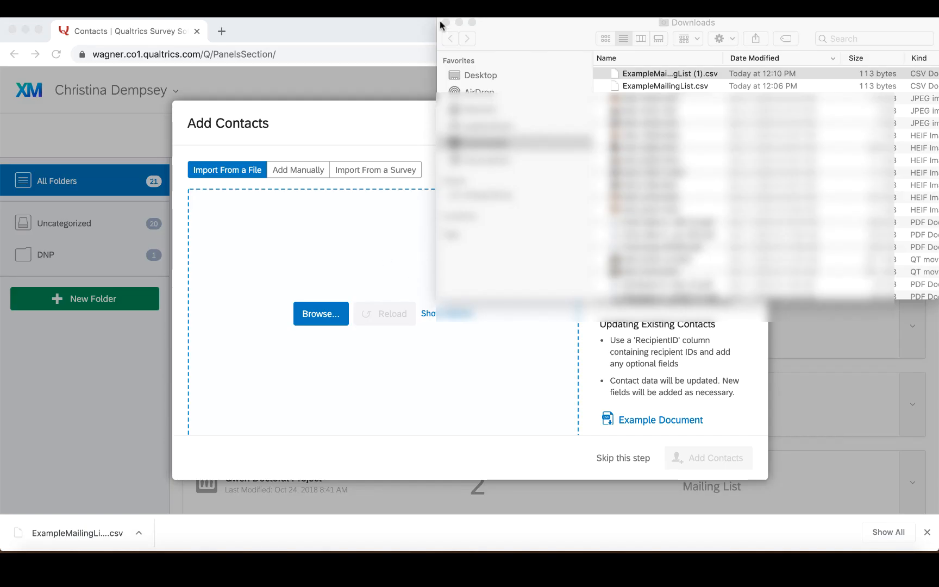
# Close the downloads folder and load QualtricsImport.csv into the contact import.
pyautogui.click(440, 20)
pyautogui.click(446, 23)
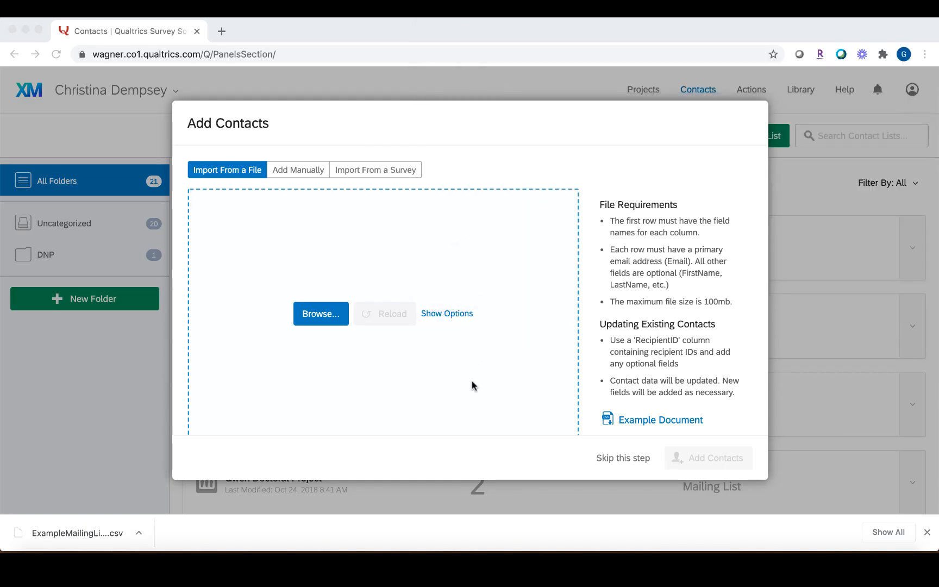
pyautogui.click(325, 315)
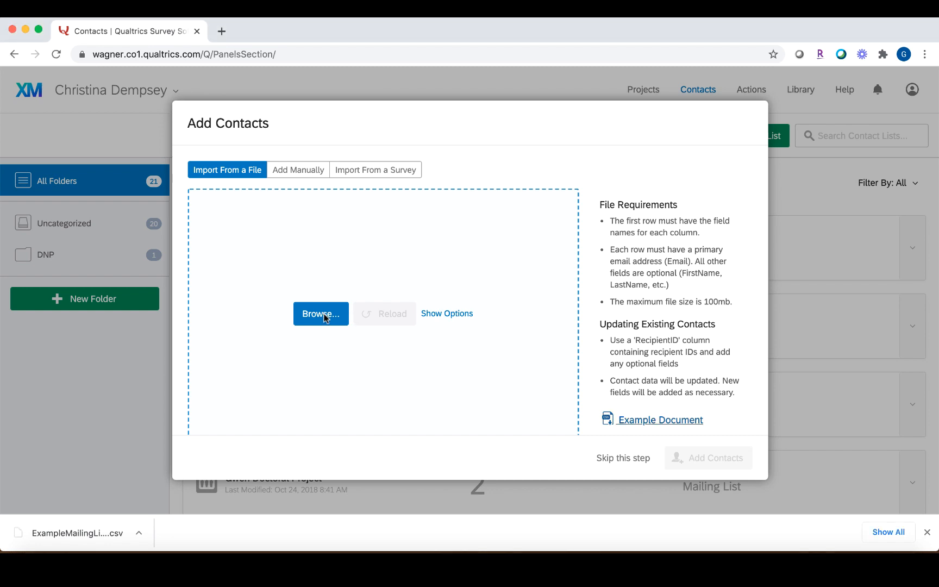
pyautogui.click(325, 317)
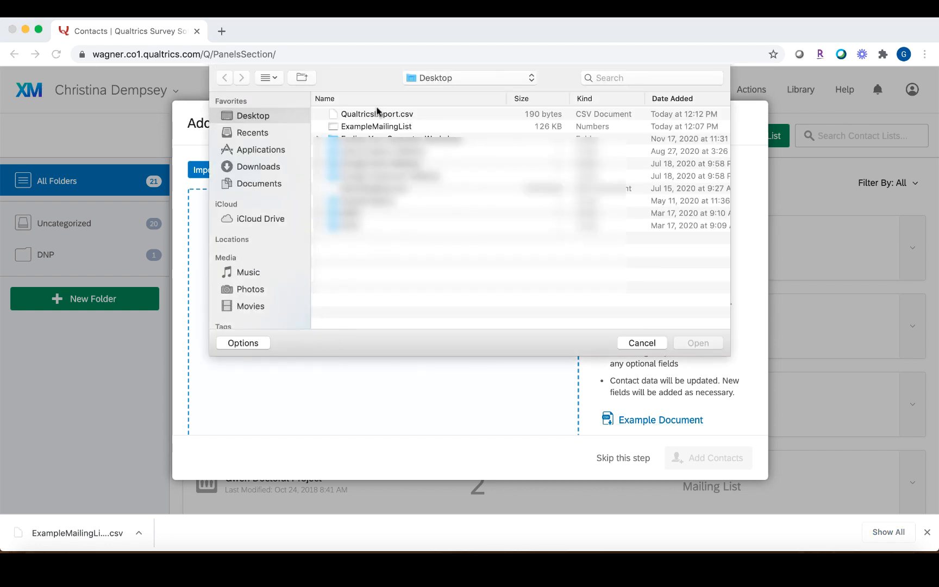
pyautogui.click(359, 114)
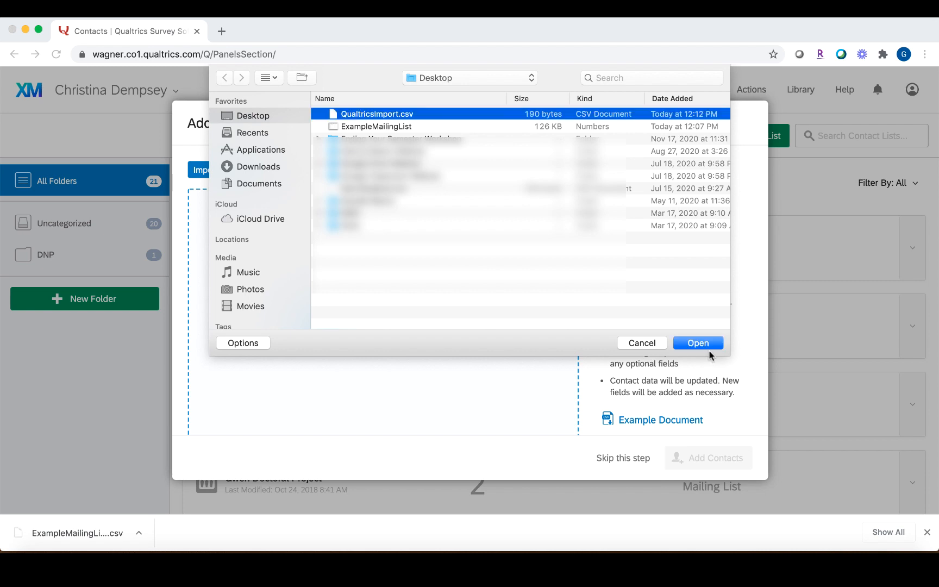
pyautogui.click(710, 345)
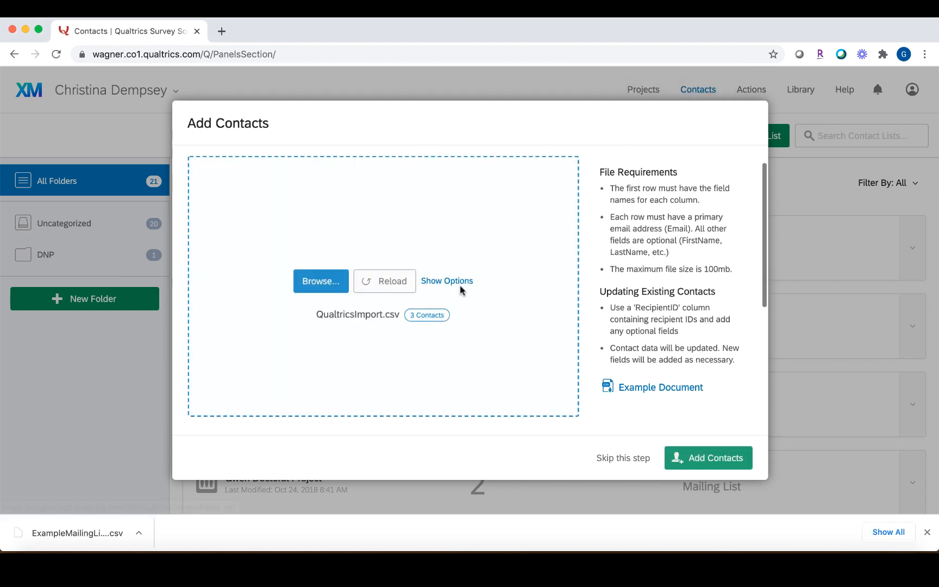
# Add the three contacts to the Qualtrics Walkthrough list and return to All Folders.
pyautogui.scroll(-5, 460, 288)
pyautogui.scroll(-3, 424, 310)
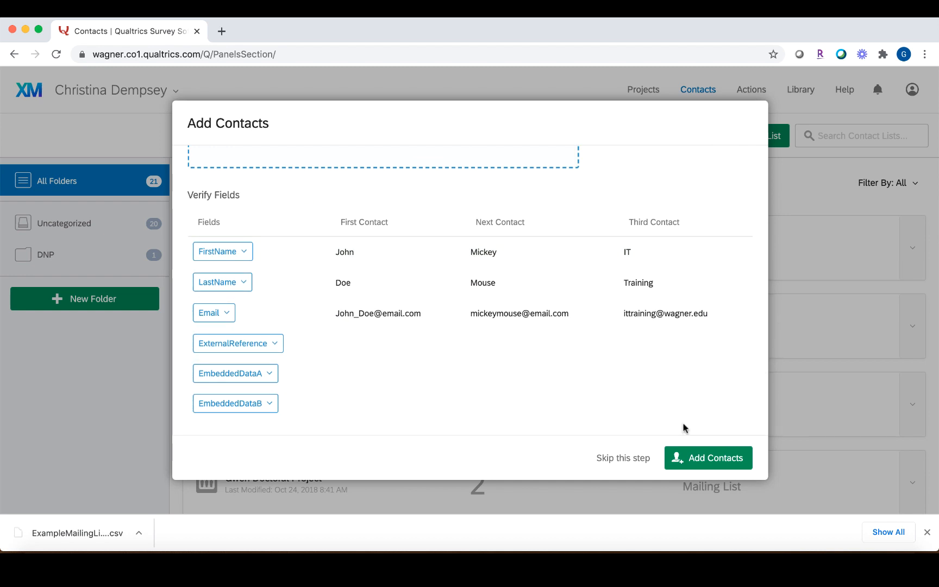
pyautogui.click(689, 460)
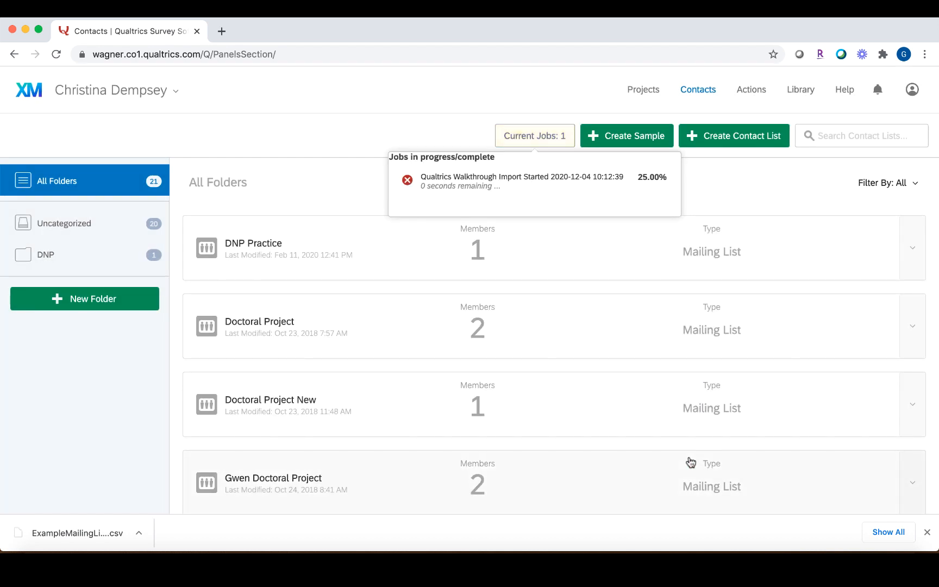
pyautogui.scroll(-2, 595, 296)
pyautogui.scroll(2, 595, 297)
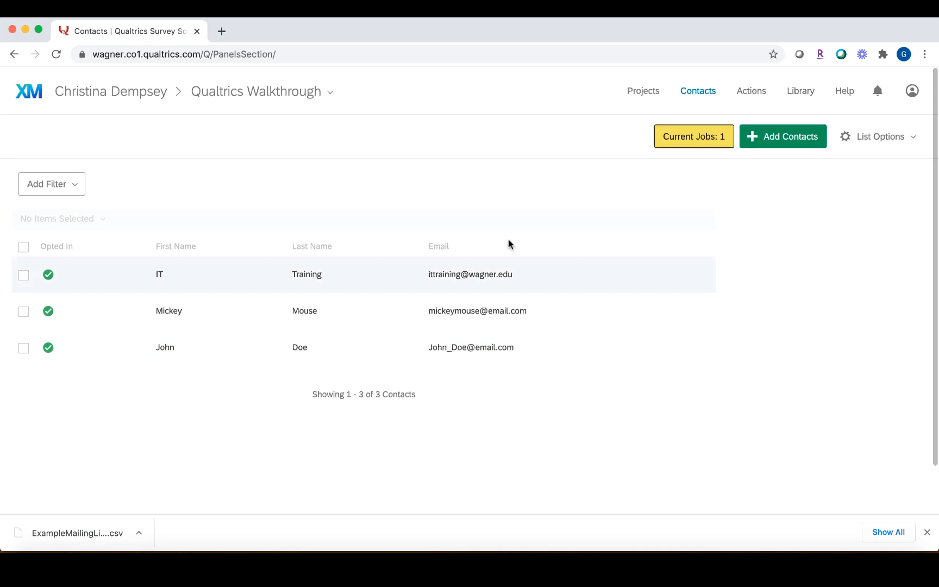
pyautogui.click(241, 87)
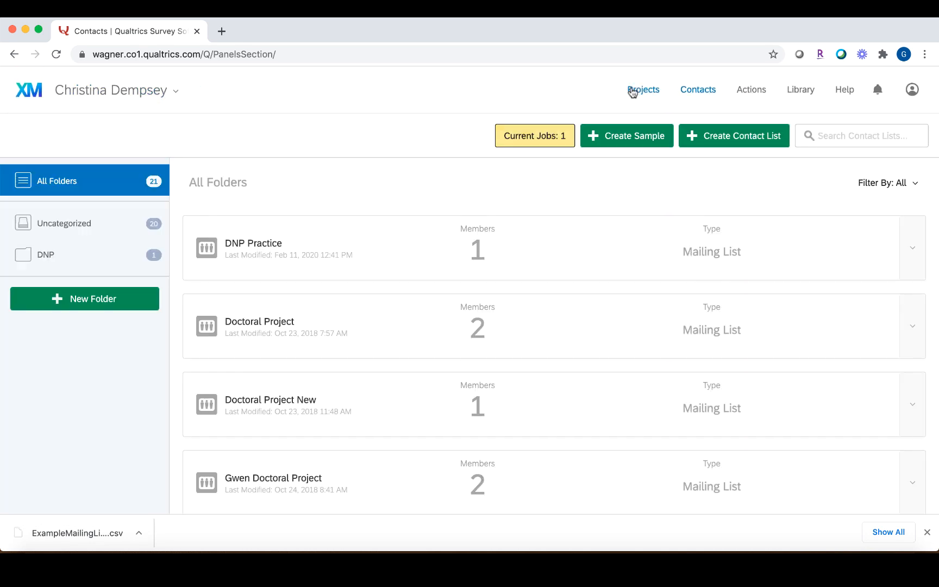
# Open the Qualtrics Walk Through project's Distributions page.
pyautogui.click(640, 90)
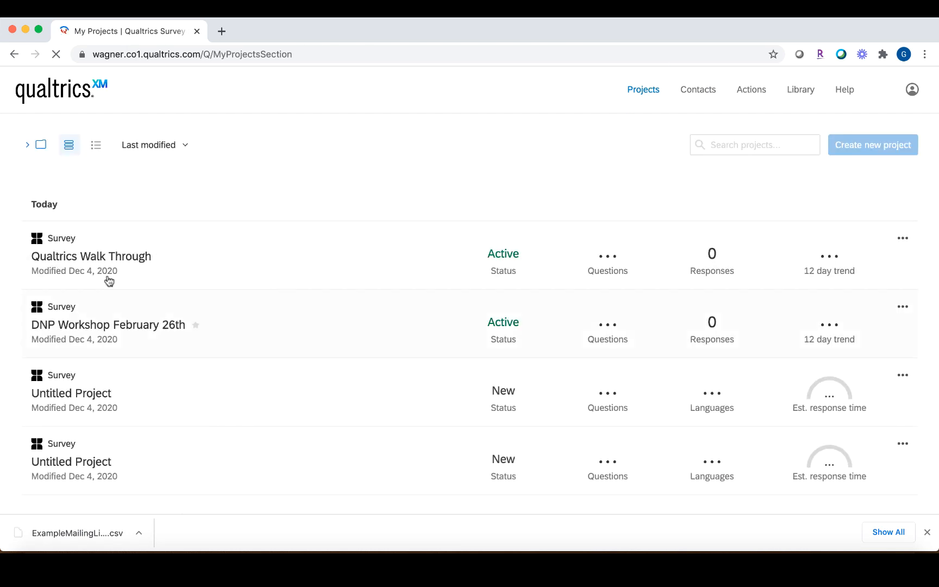
pyautogui.click(104, 259)
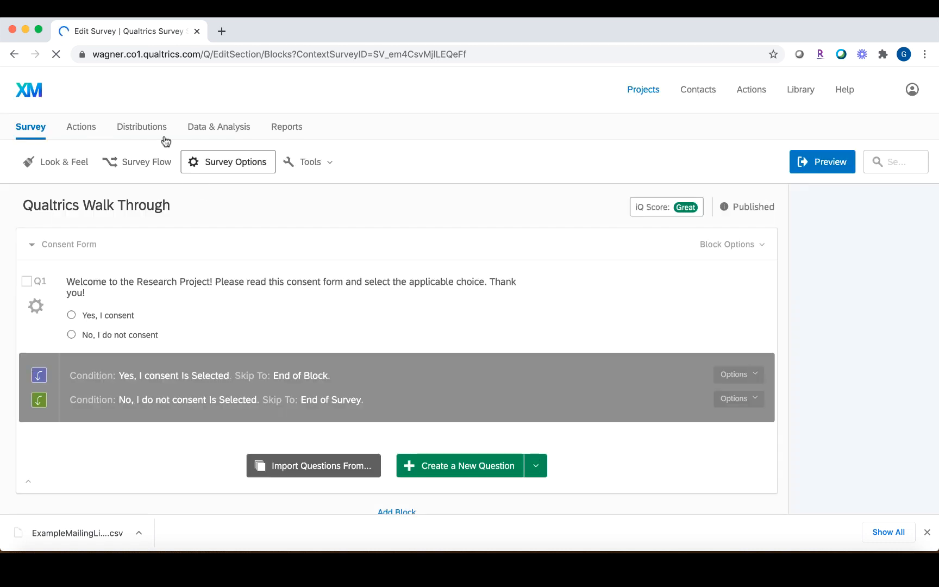
pyautogui.click(159, 129)
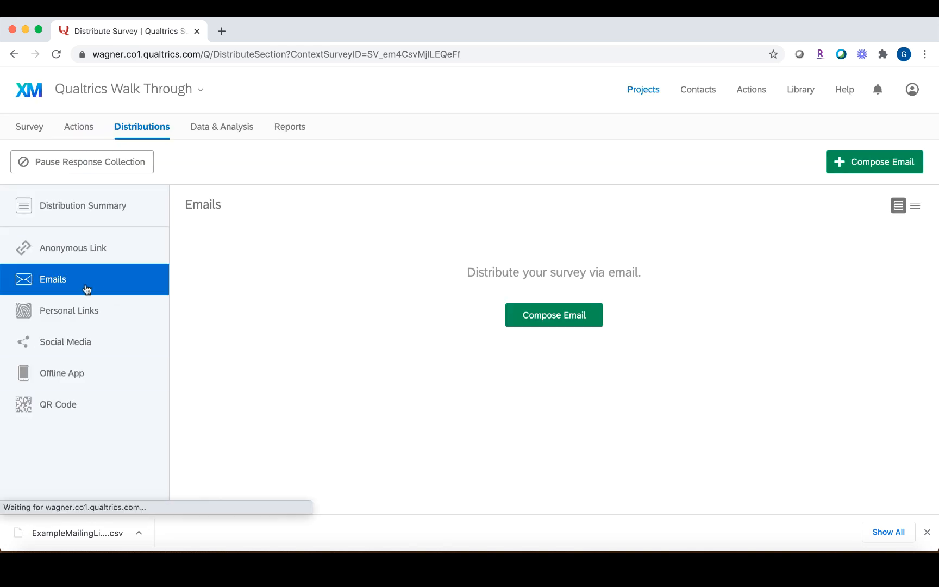
# Start an email with the whole Qualtrics Walkthrough list as recipients, then cancel the draft.
pyautogui.click(565, 319)
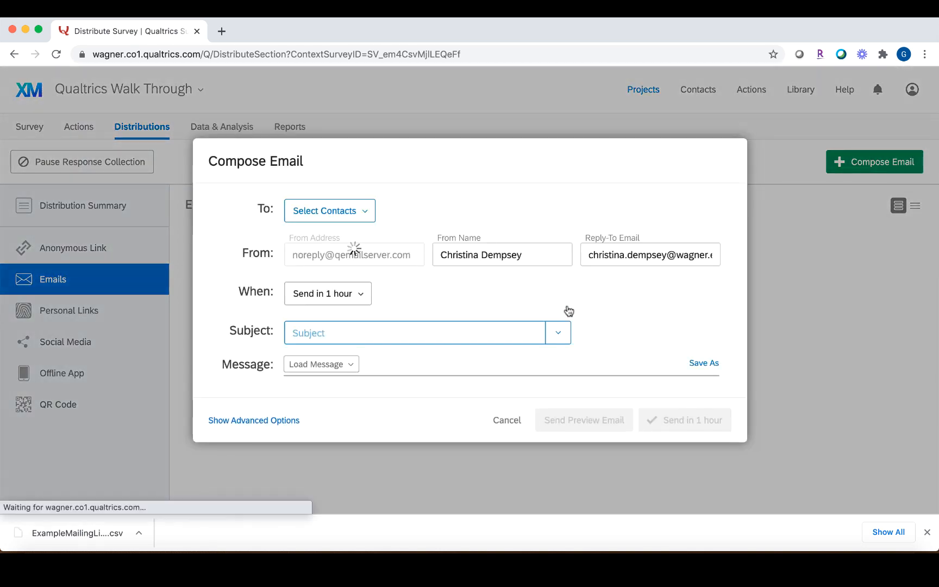
pyautogui.click(330, 179)
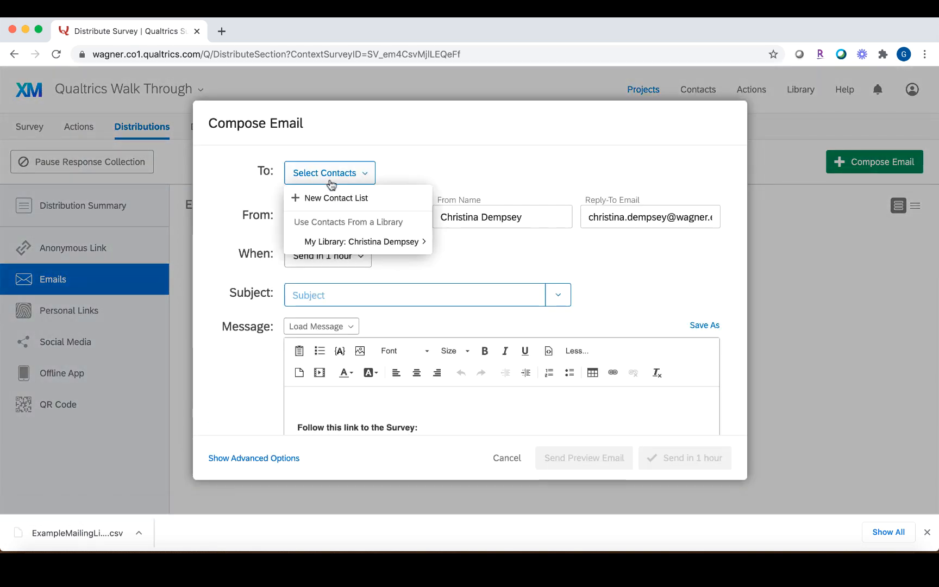
pyautogui.moveTo(326, 242)
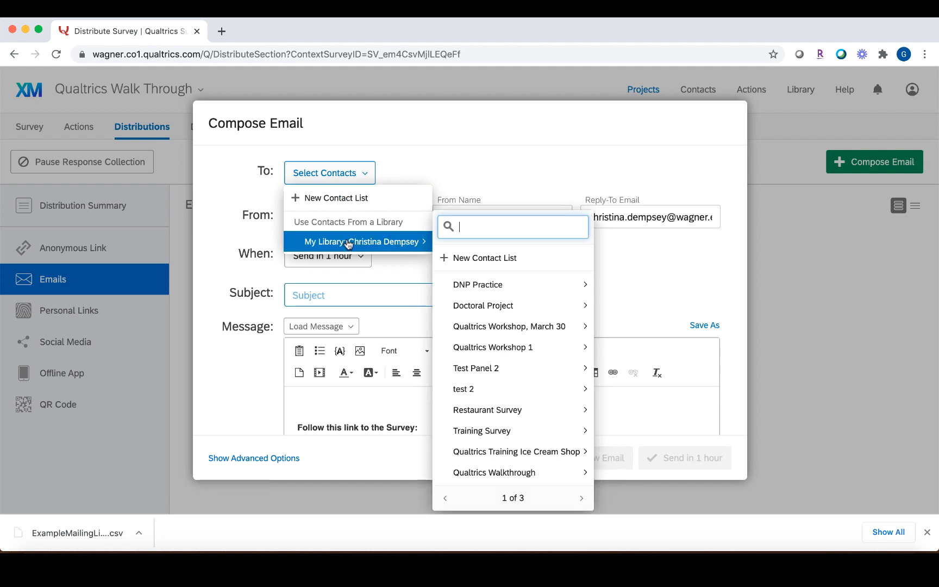
pyautogui.moveTo(546, 364)
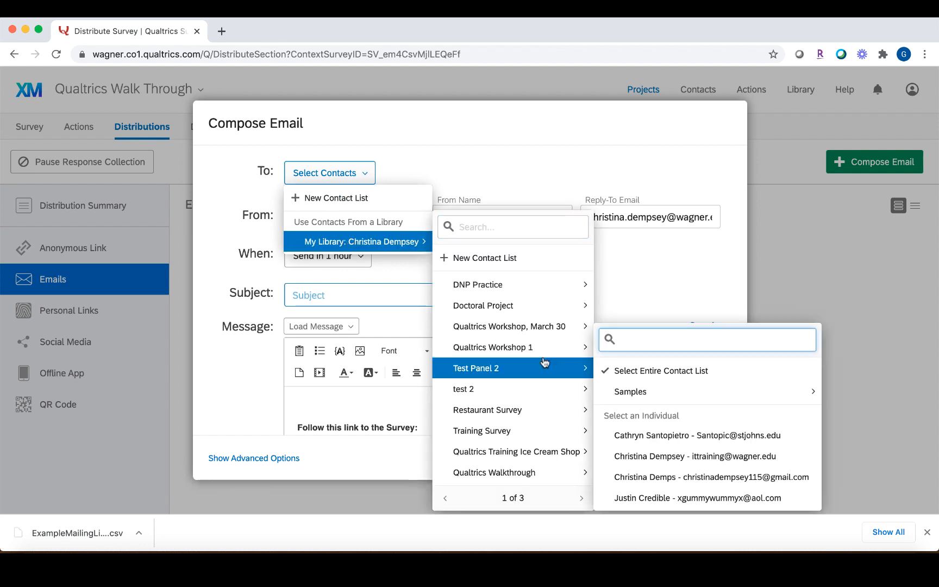
pyautogui.moveTo(531, 477)
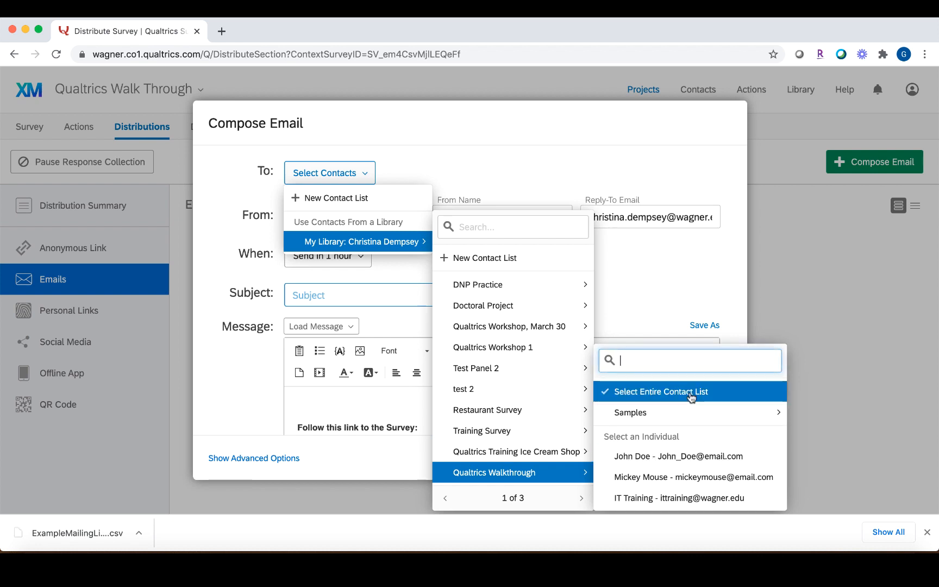
pyautogui.click(679, 300)
pyautogui.scroll(-3, 502, 339)
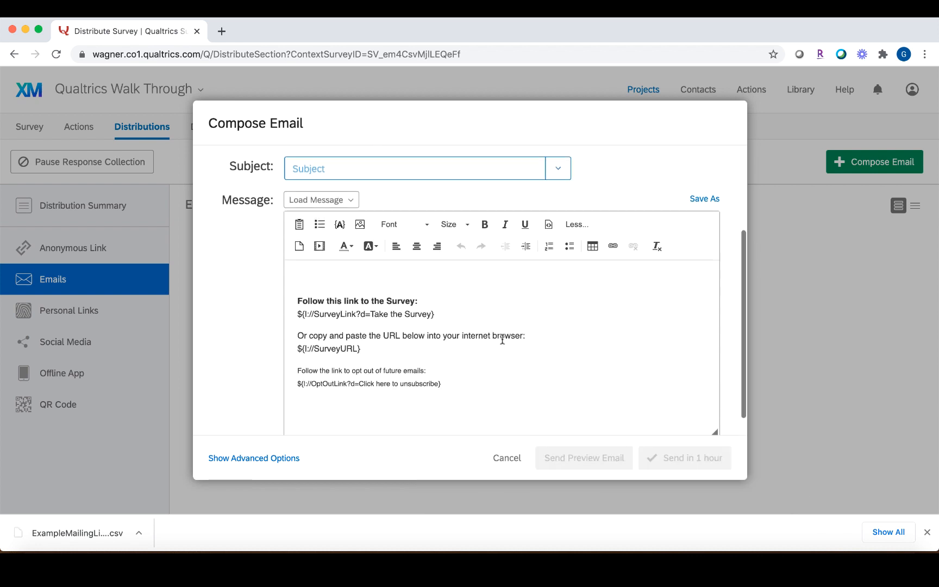
pyautogui.click(510, 466)
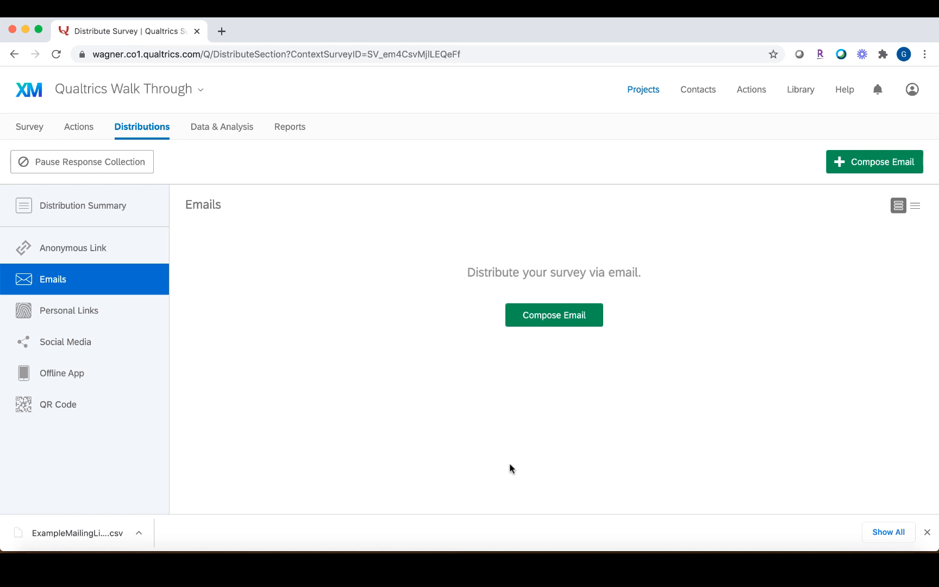
# On Data & Analysis, review the Export Data CSV options with choice text, then close them.
pyautogui.click(234, 131)
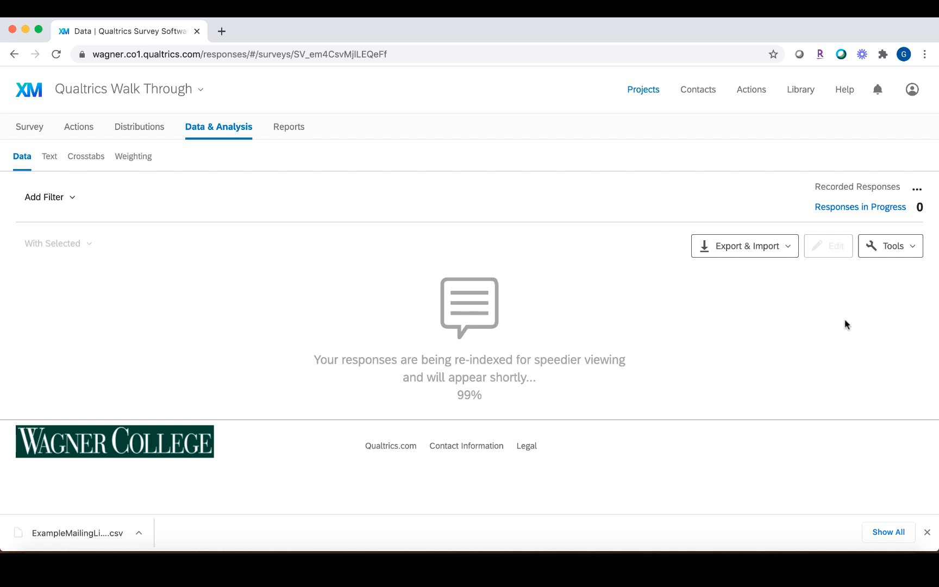
pyautogui.click(792, 248)
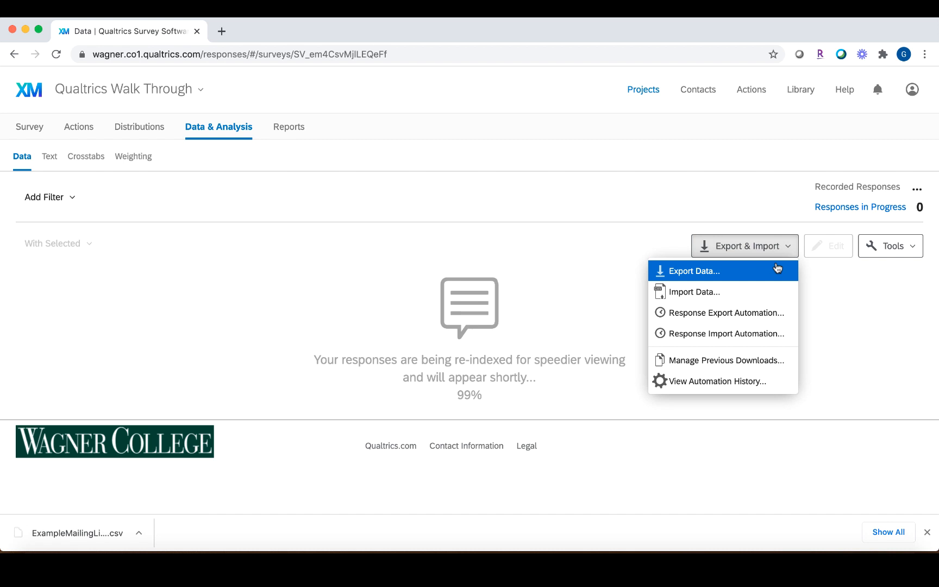
pyautogui.click(778, 268)
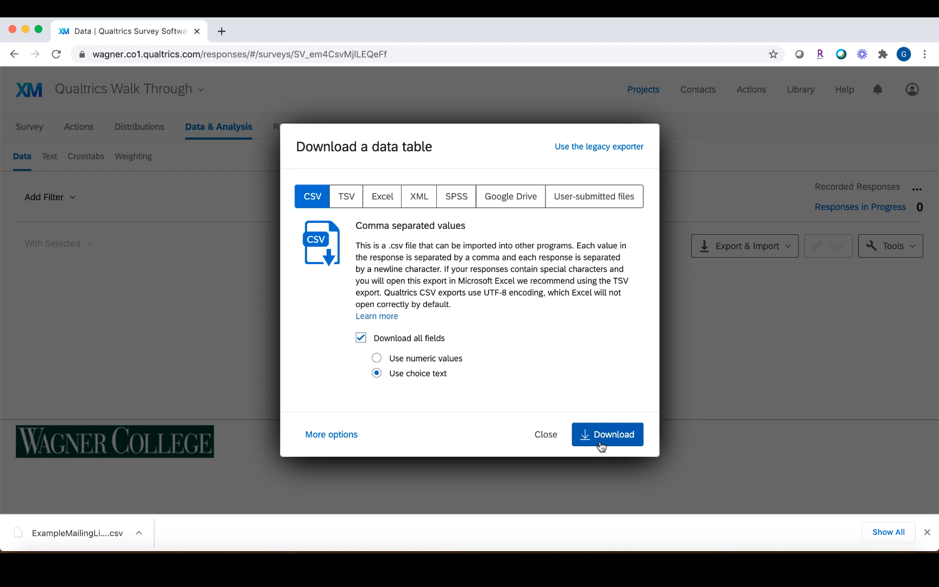
pyautogui.click(547, 435)
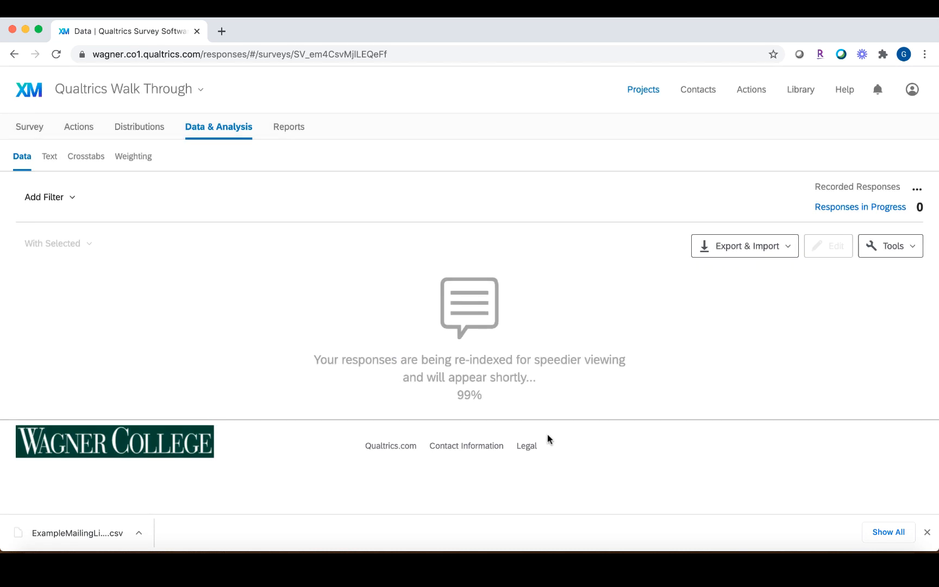